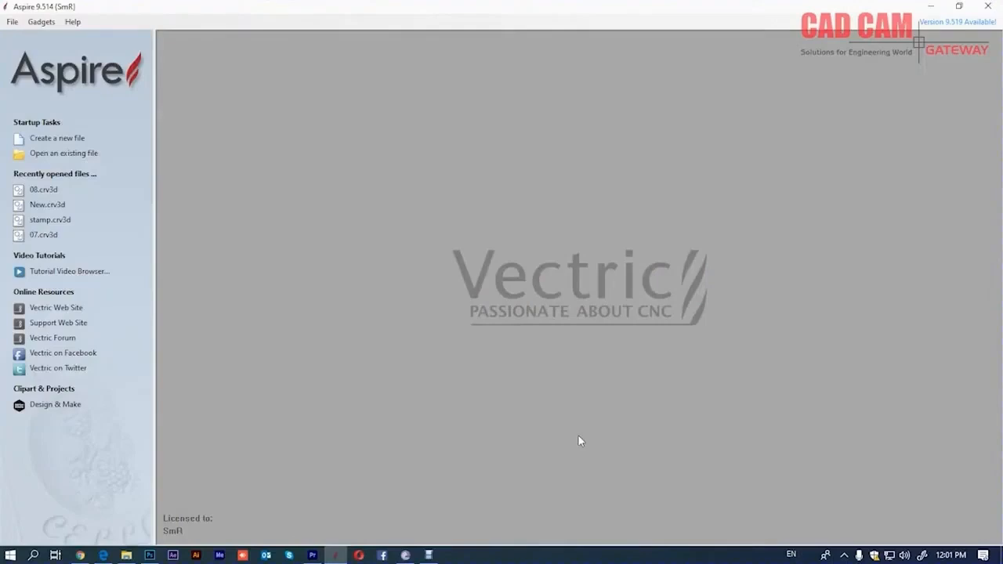
Create a new single-sided job 24 by 24 inches in size and 0.75 inches thick
click(57, 139)
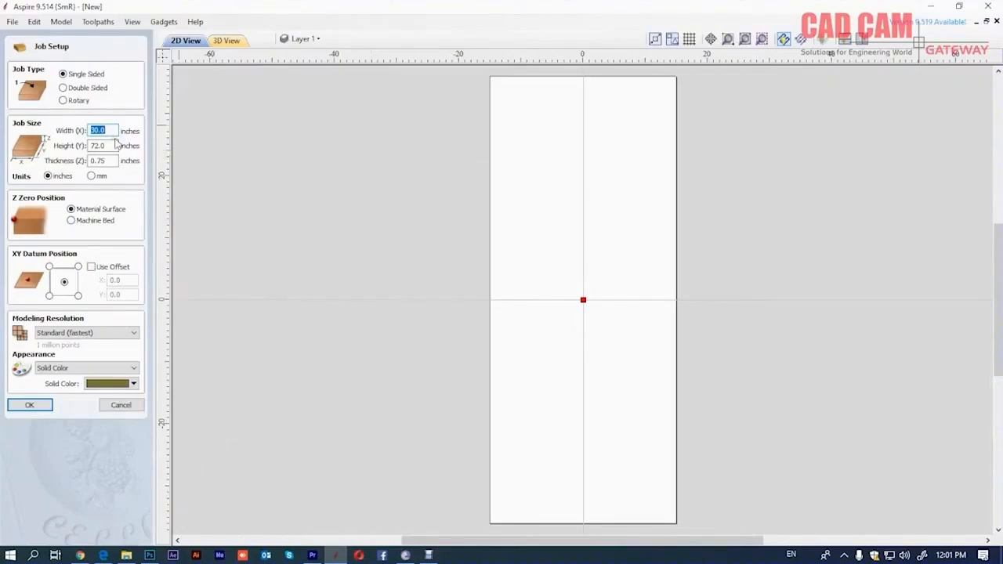
key(Return)
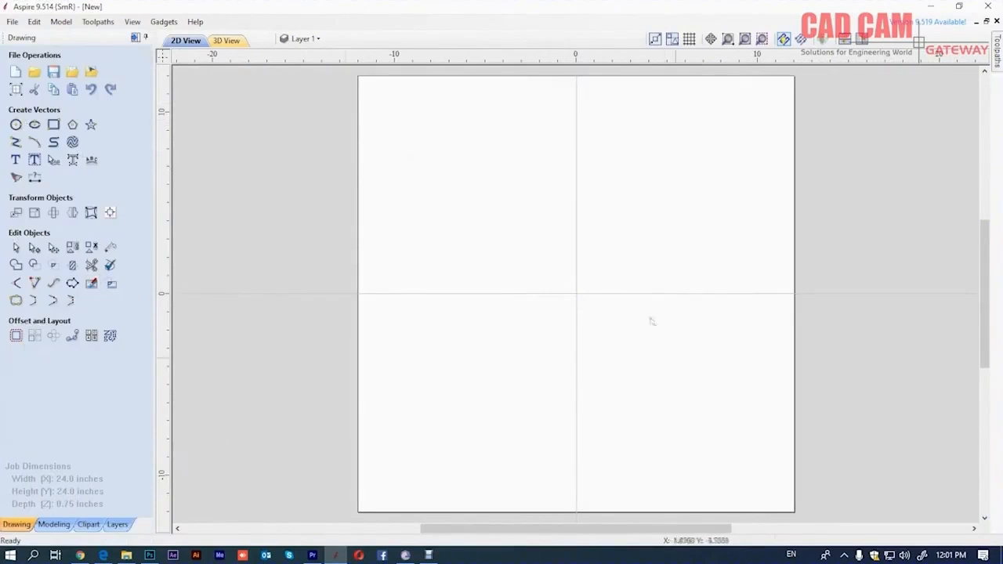
Import the image 08 from the Pictures folder into the job
click(91, 71)
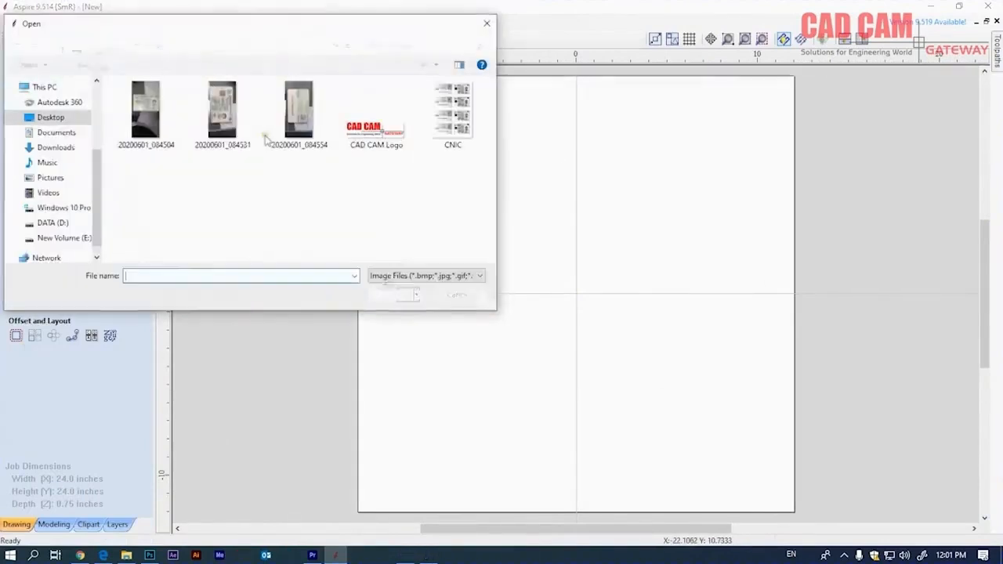
click(58, 177)
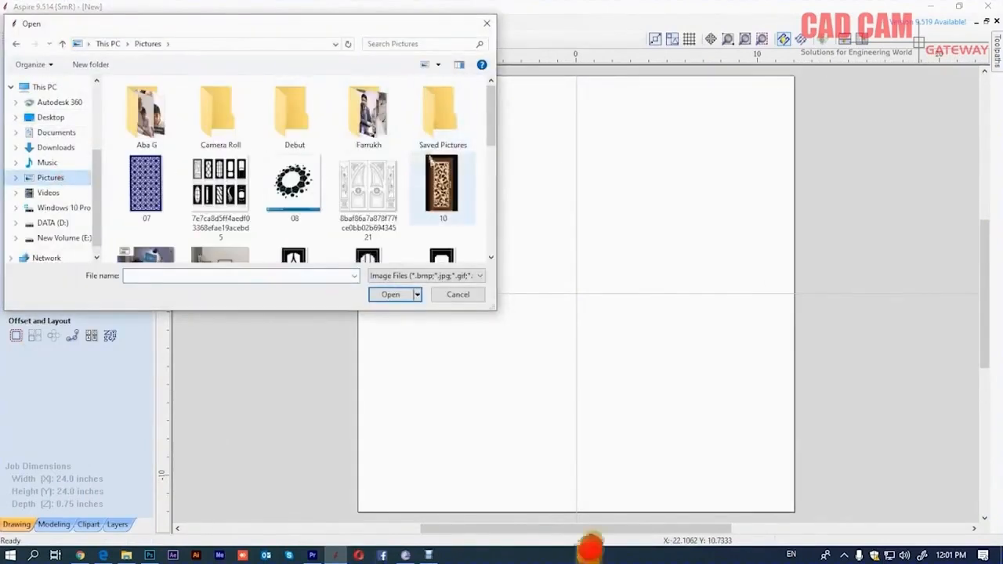
double_click(294, 184)
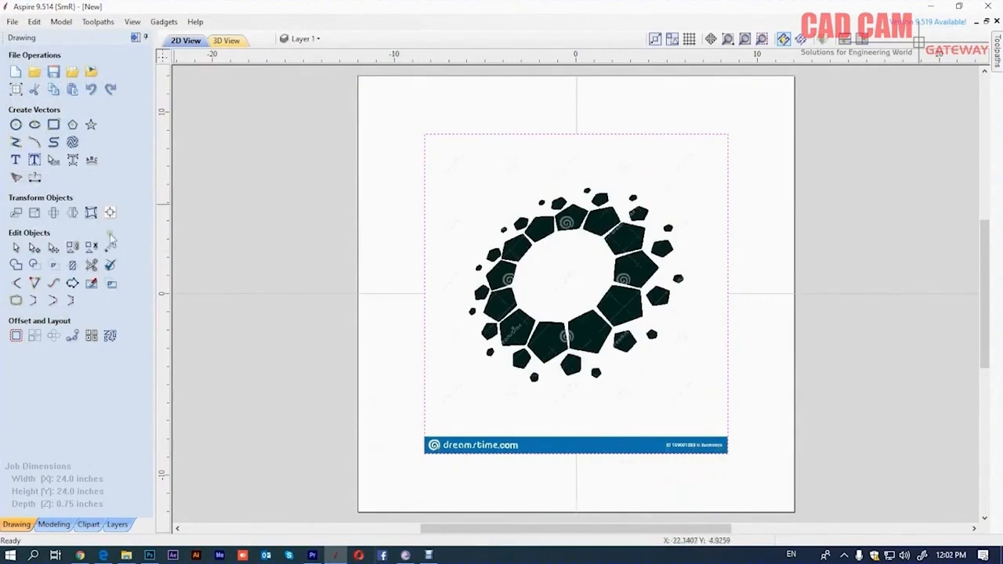
Draw a square-cornered rectangle about 12.75 by 12.25 inches around the pentagon ring and crop the imported image to it
click(54, 124)
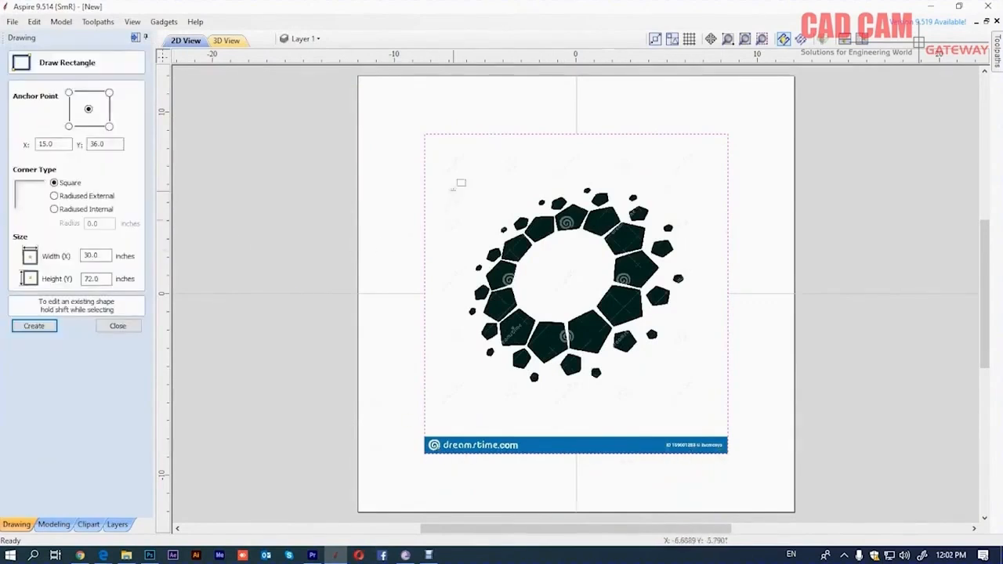
mouse_move(461, 168)
mouse_down()
mouse_move(679, 363)
mouse_move(692, 389)
mouse_up()
click(118, 325)
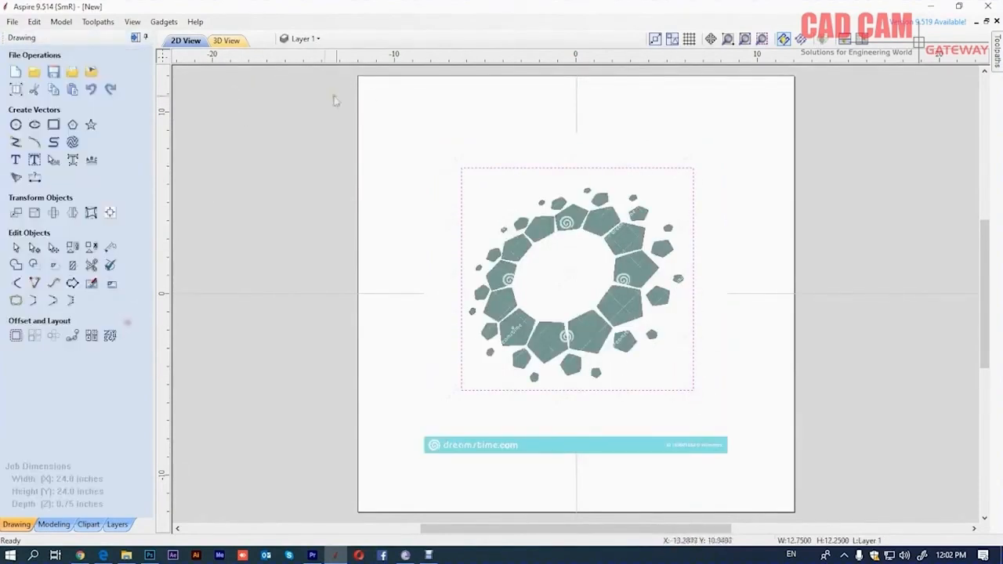
drag(829, 87, 329, 496)
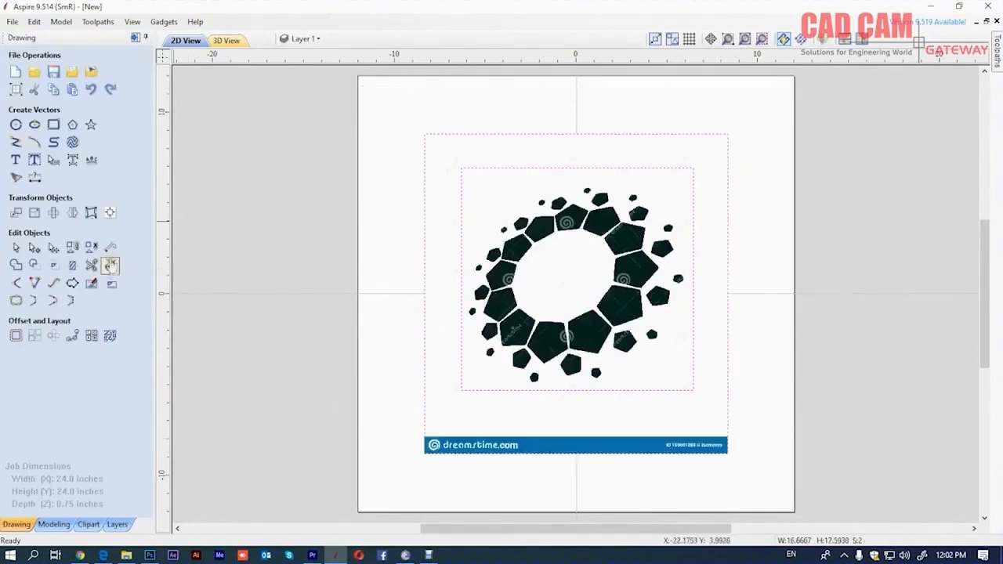
click(111, 284)
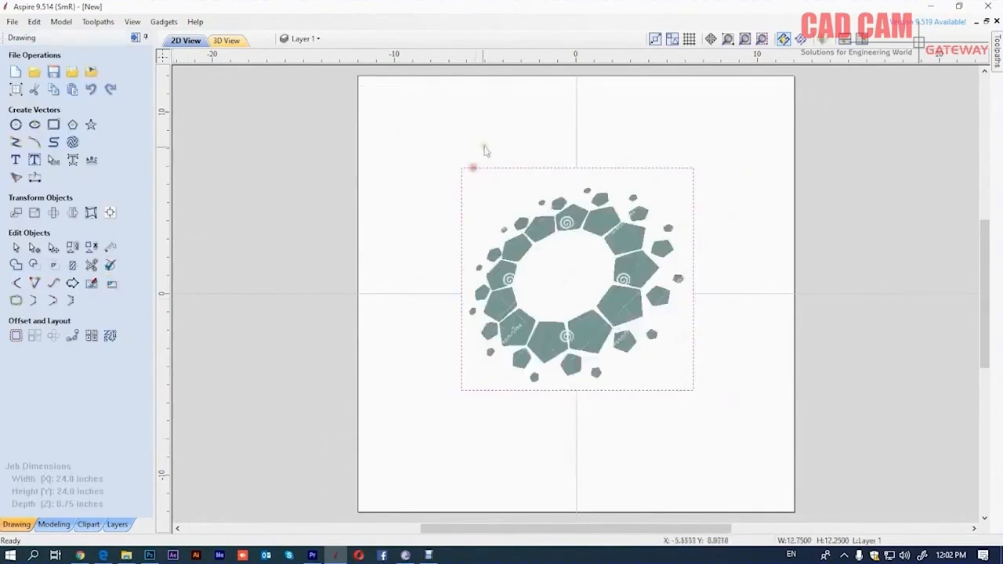
Enlarge the cropped image to about 22.98 by 22.08 inches so that it nearly fills the job area
click(516, 232)
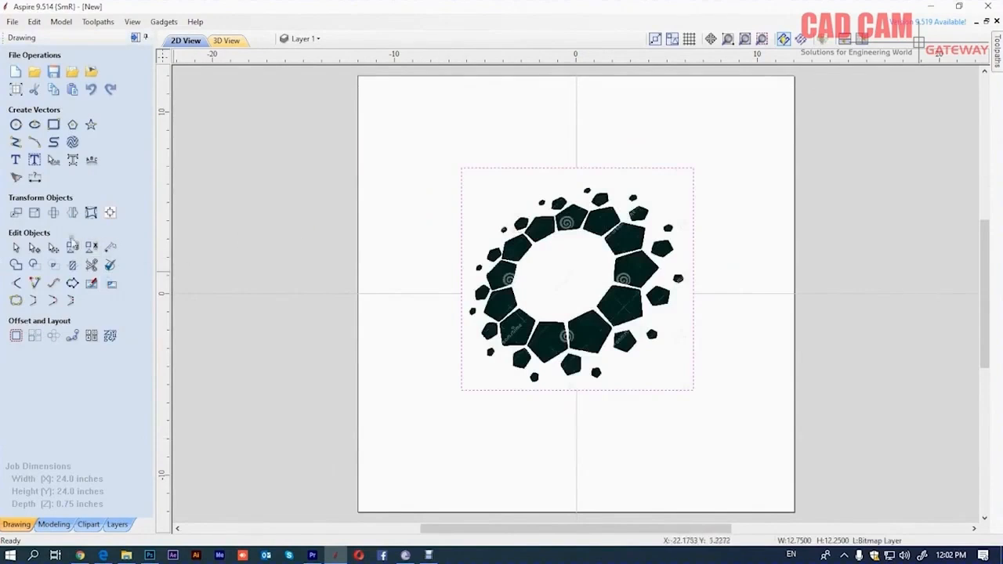
click(53, 247)
drag(457, 161, 372, 59)
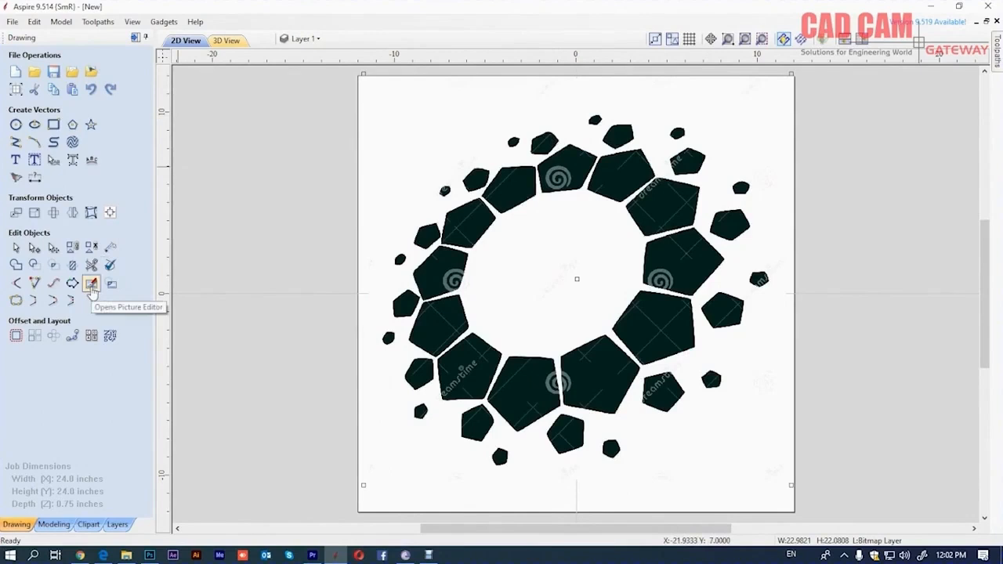
Edit the picture with strongly raised contrast and slightly lowered brightness and gamma to blacken the pentagons and suppress the watermarks
click(91, 284)
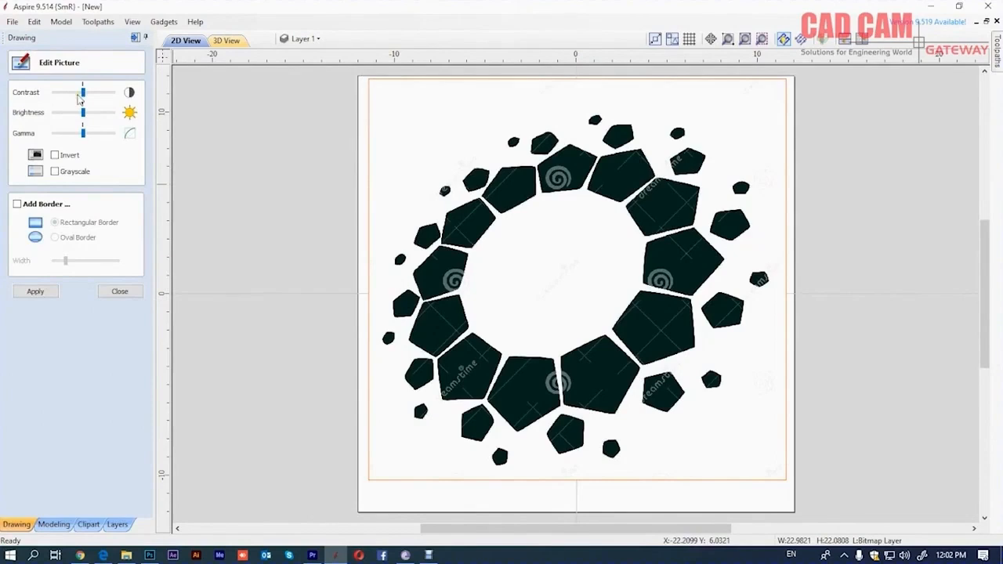
drag(84, 93, 106, 93)
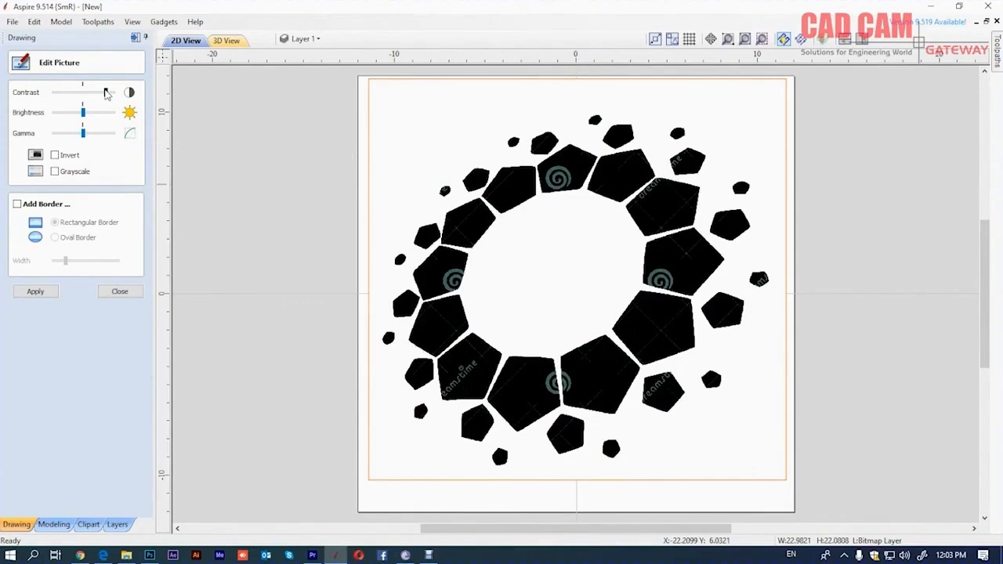
drag(83, 112, 74, 115)
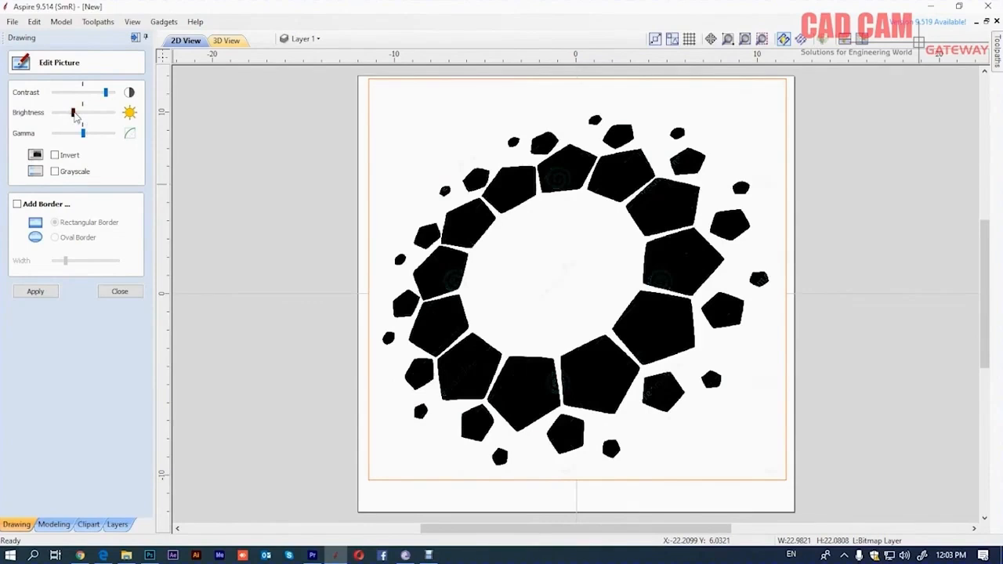
drag(83, 134, 77, 136)
click(49, 291)
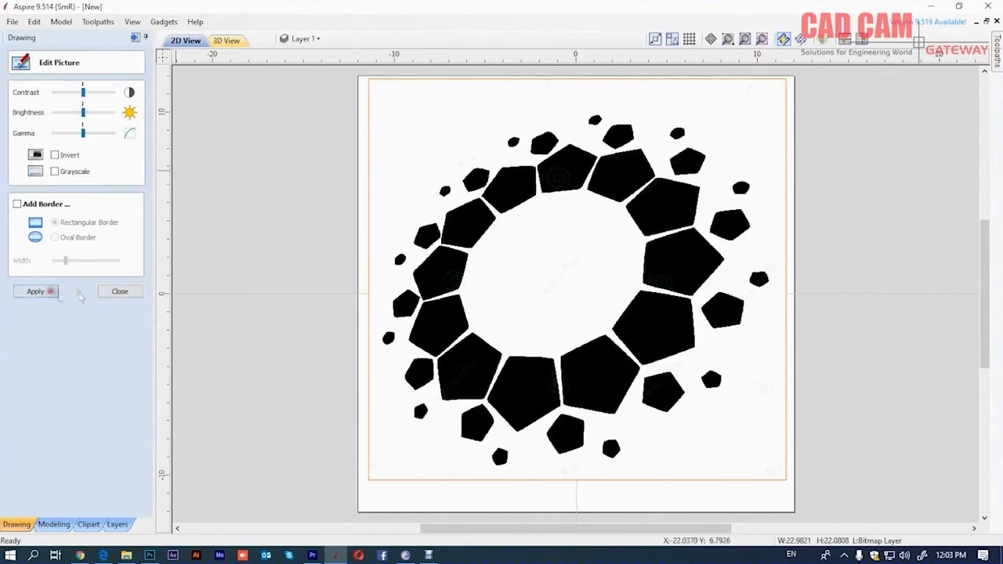
click(120, 293)
Preview a black and white bitmap trace of the image with threshold 0.55 and a noise filter of 6 pixels
click(301, 217)
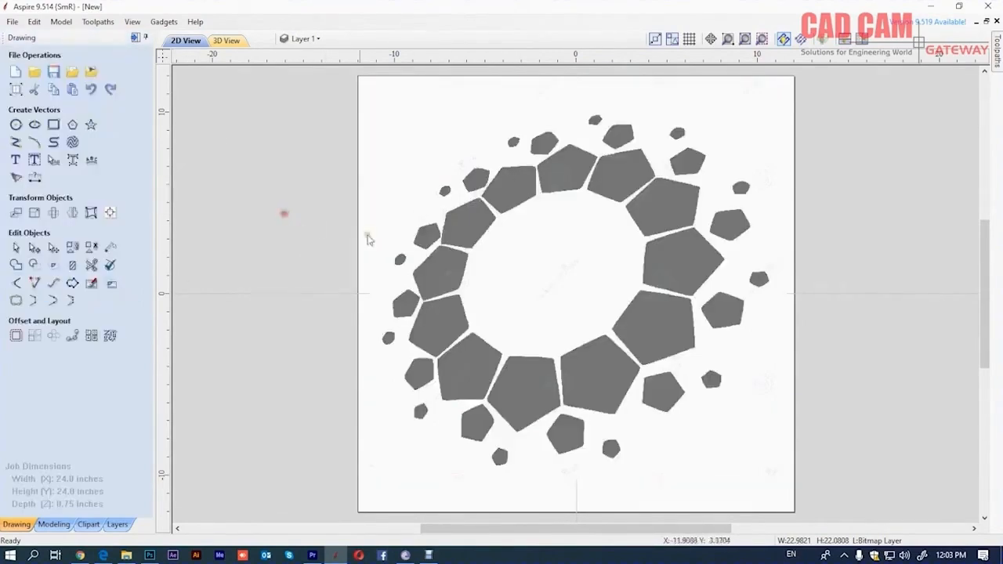
click(661, 279)
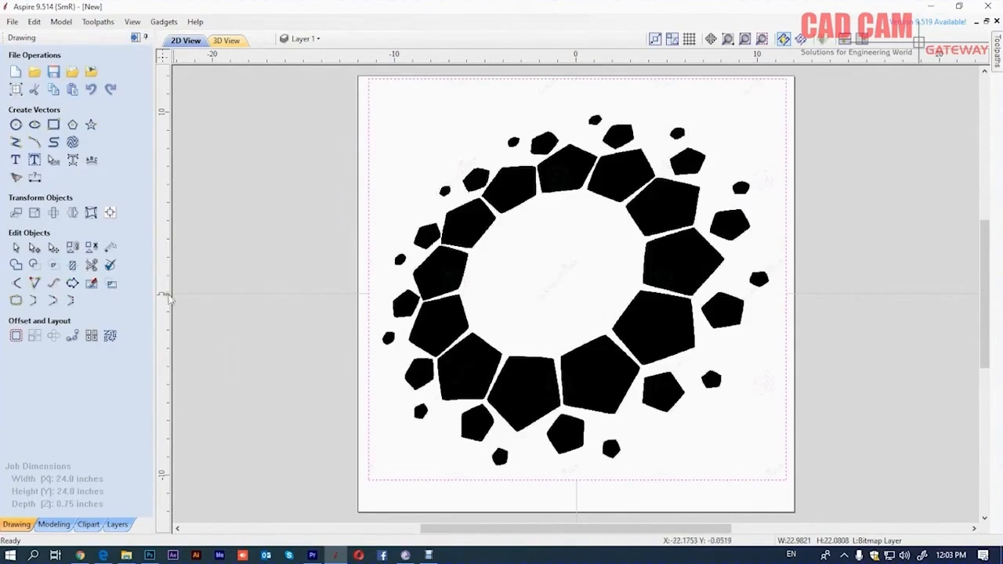
click(17, 178)
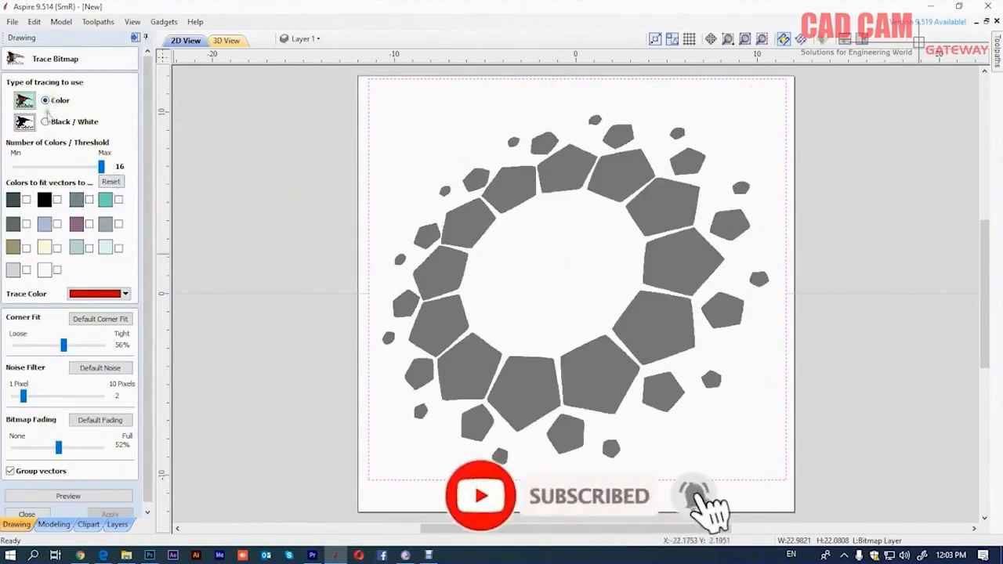
click(46, 122)
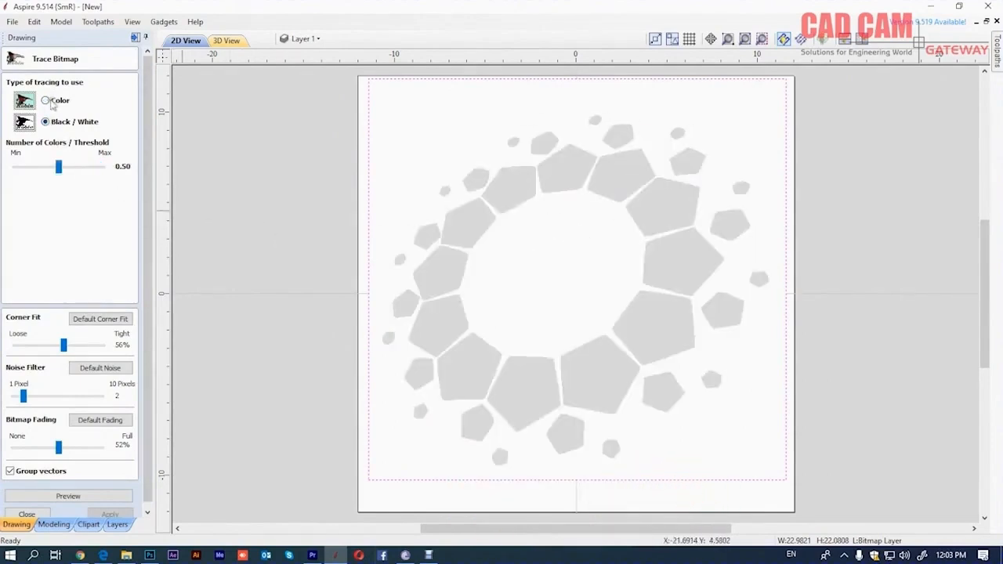
mouse_move(59, 167)
mouse_down()
mouse_move(78, 167)
mouse_move(62, 168)
mouse_up()
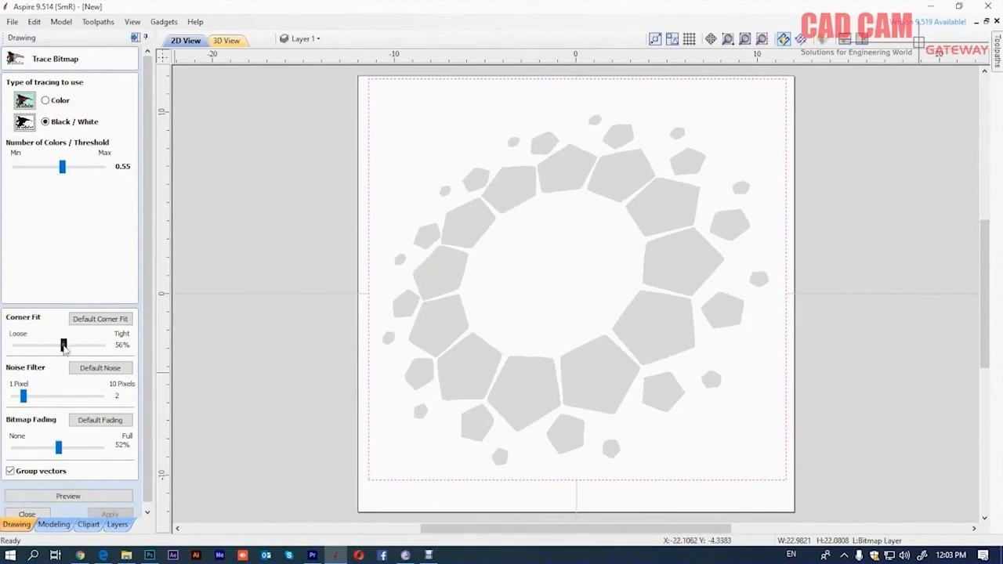
drag(24, 396, 64, 397)
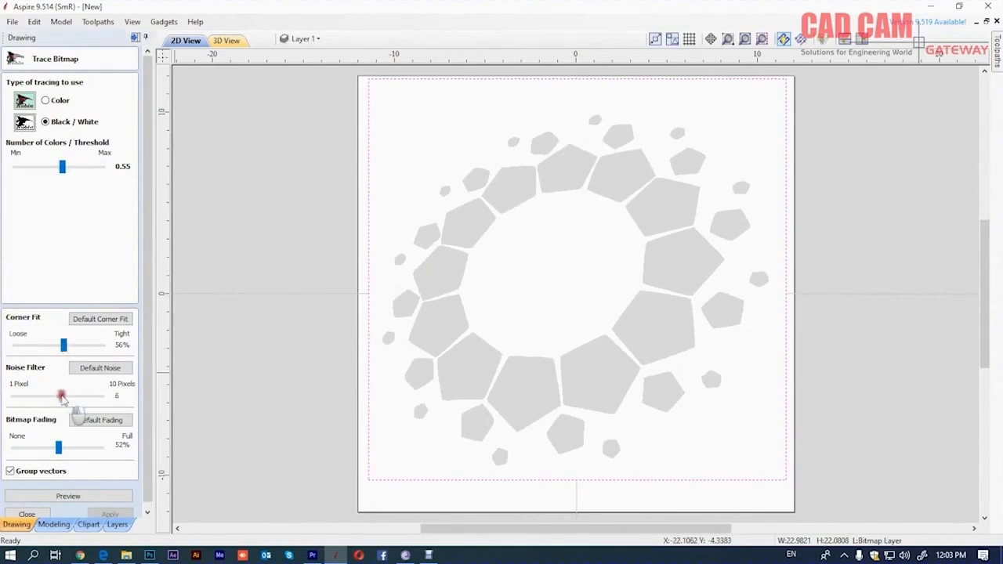
click(68, 497)
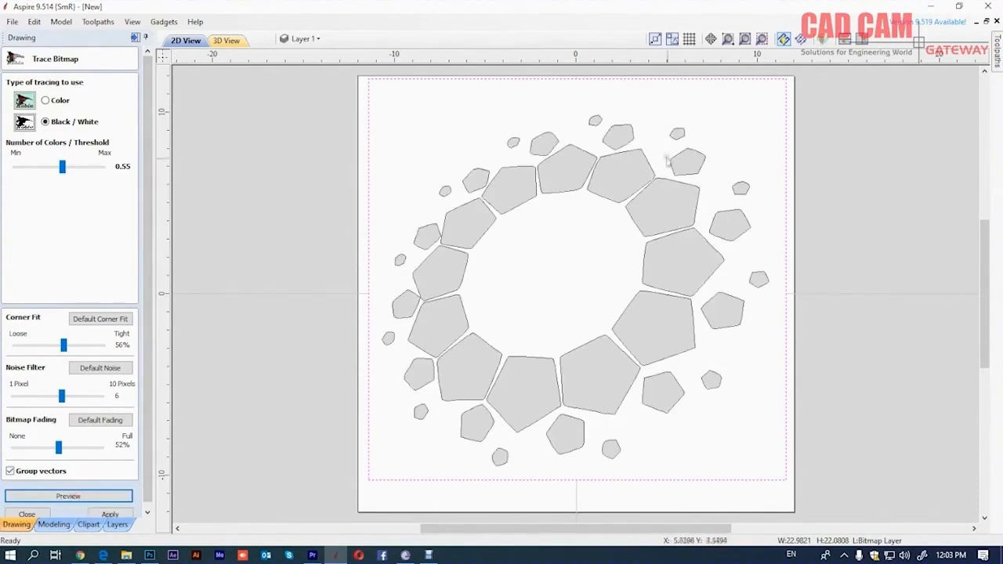
Examine the previewed trace outlines closely at the corners and edges of the pentagons around the ring, and leave the trace tool
scroll(695, 173, up, 5)
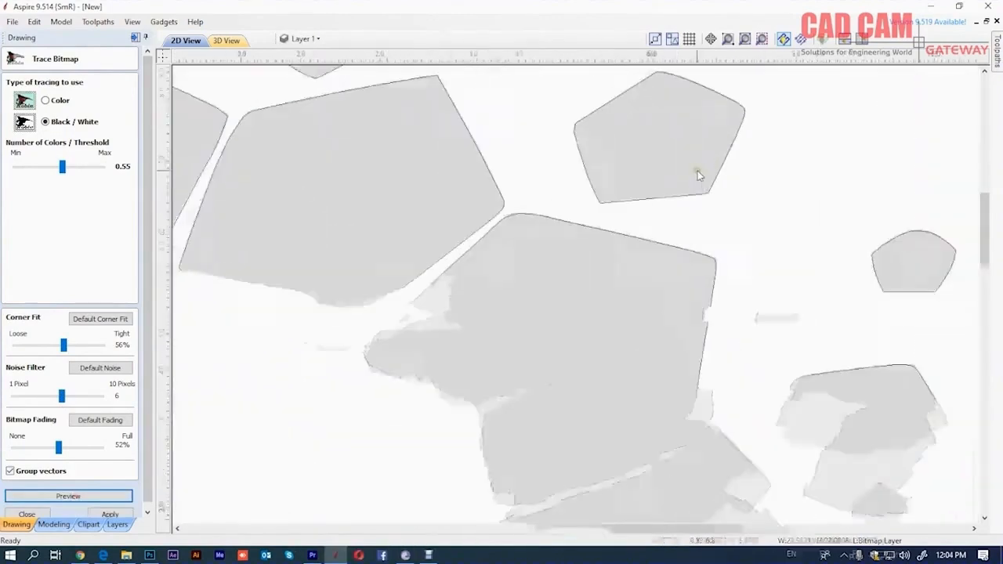
scroll(706, 188, down, 2)
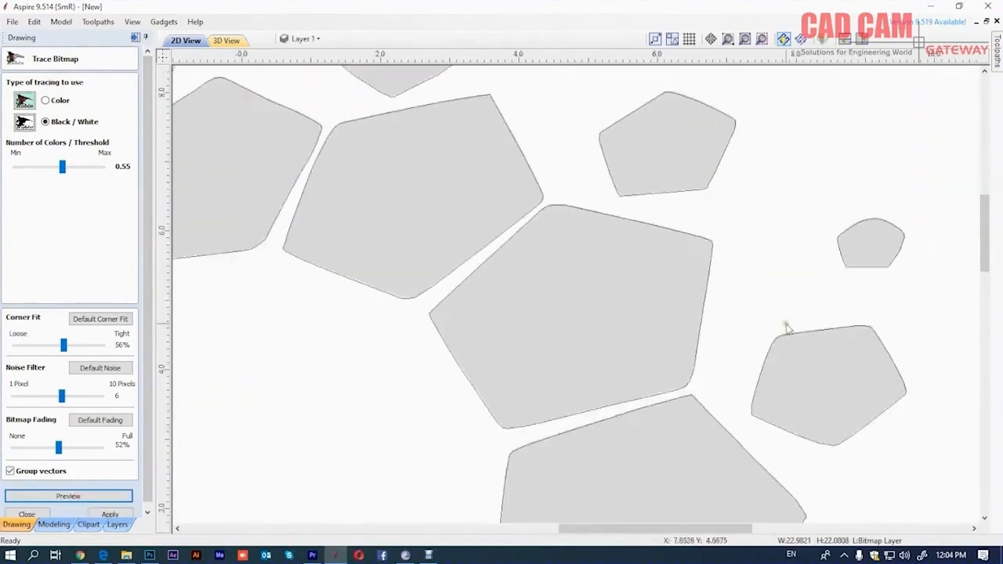
scroll(784, 327, down, 4)
scroll(746, 442, up, 4)
scroll(782, 365, down, 5)
scroll(578, 357, up, 1)
scroll(578, 358, up, 1)
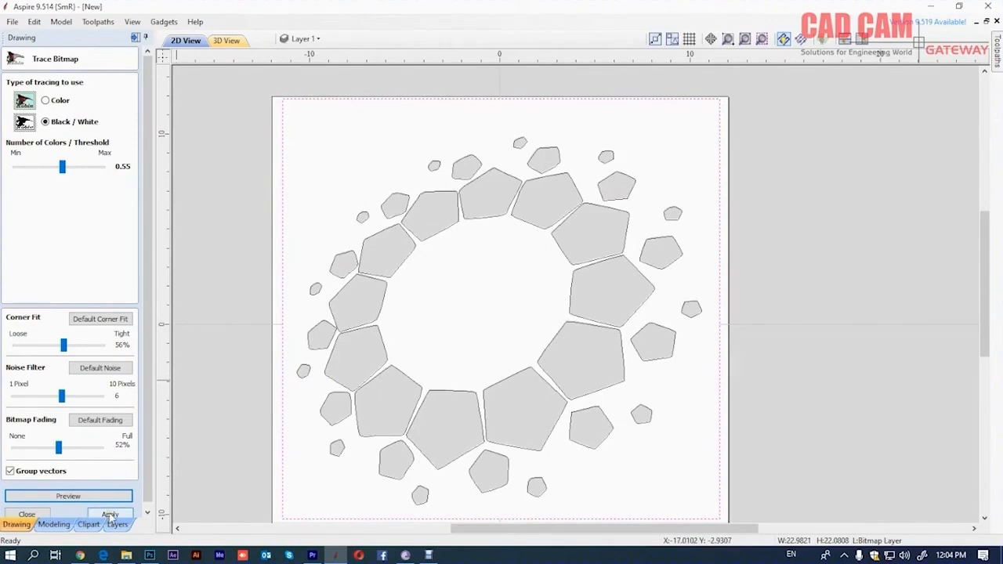
scroll(572, 371, up, 6)
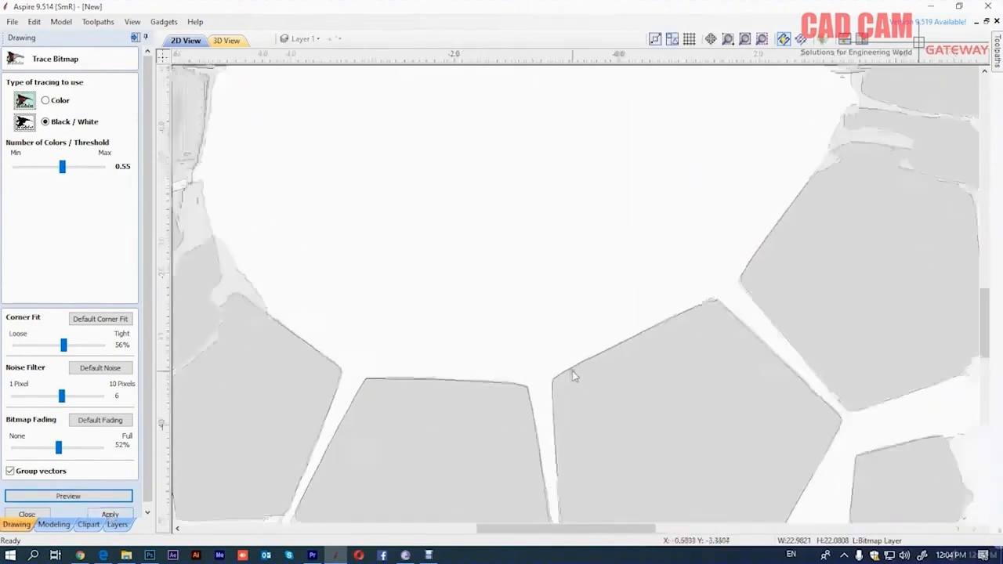
scroll(539, 399, down, 3)
scroll(468, 416, up, 2)
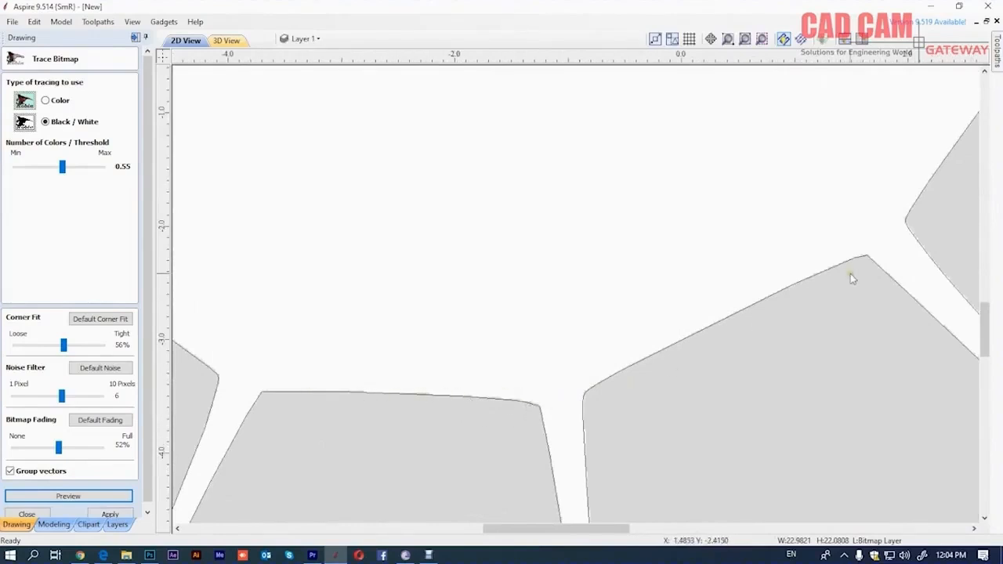
scroll(849, 298, down, 3)
scroll(562, 306, up, 4)
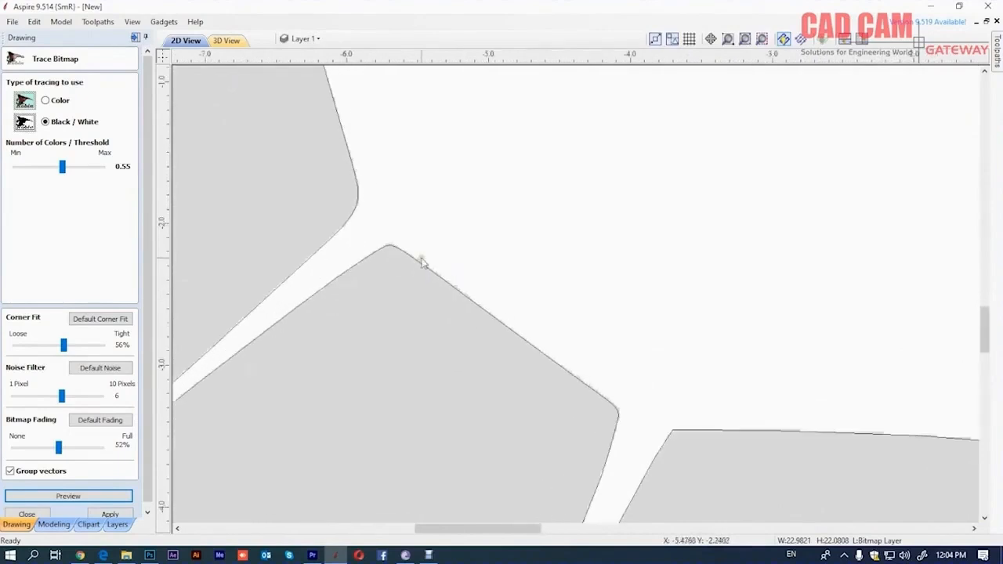
scroll(605, 412, down, 3)
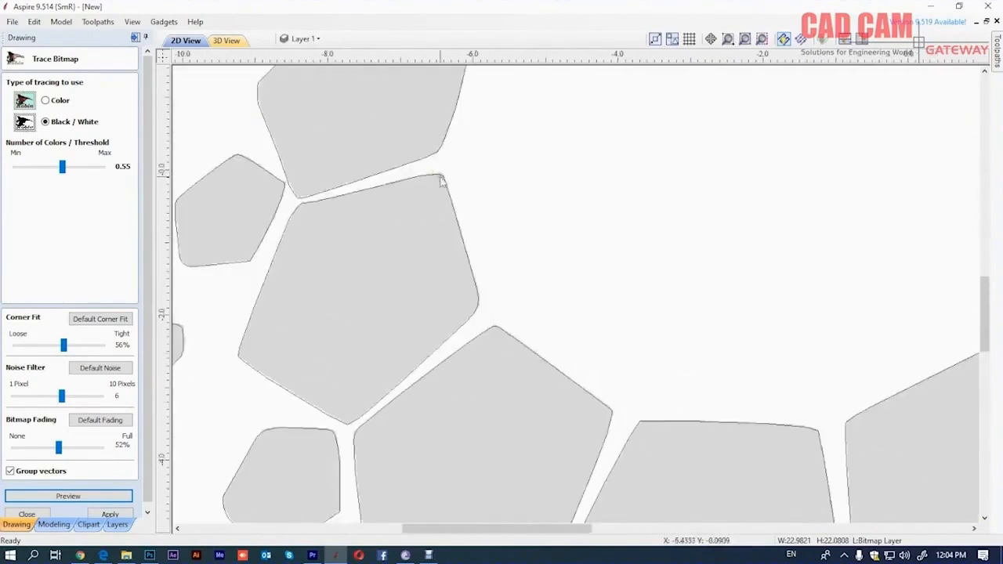
scroll(402, 343, down, 5)
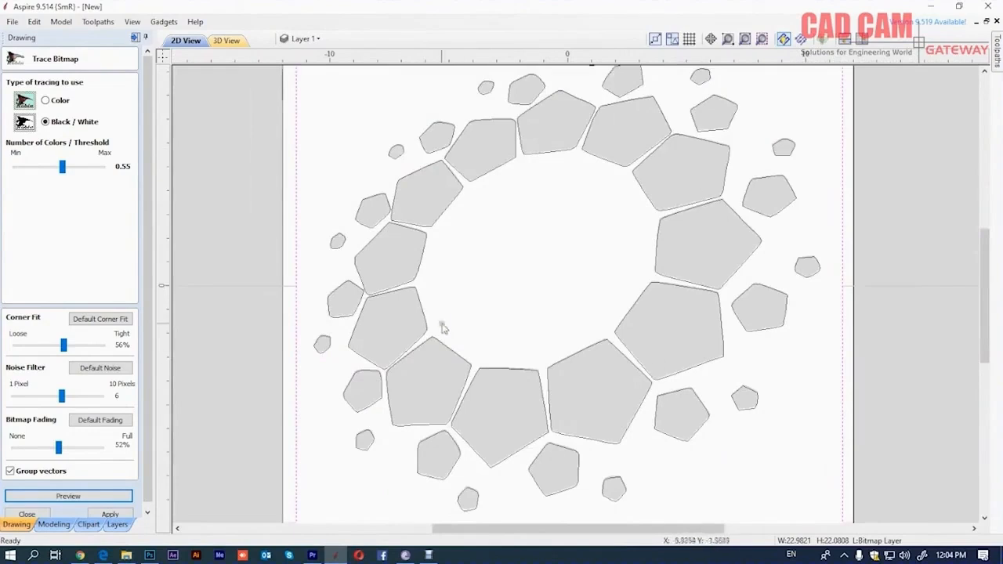
scroll(436, 311, down, 3)
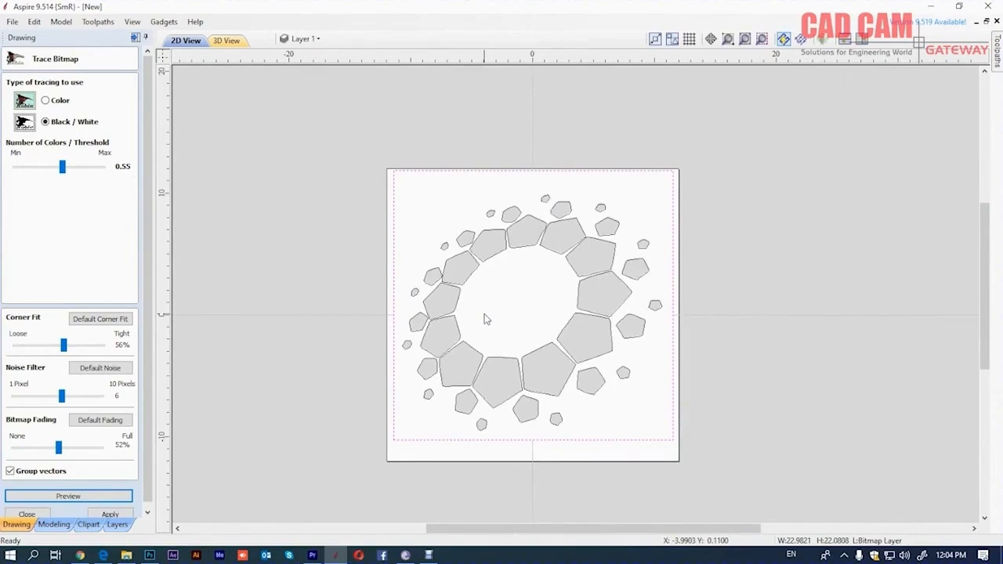
click(31, 514)
Trace the ring image into grouped vectors in black and white with threshold 0.55, corner fit 56% and noise filter 6
click(442, 292)
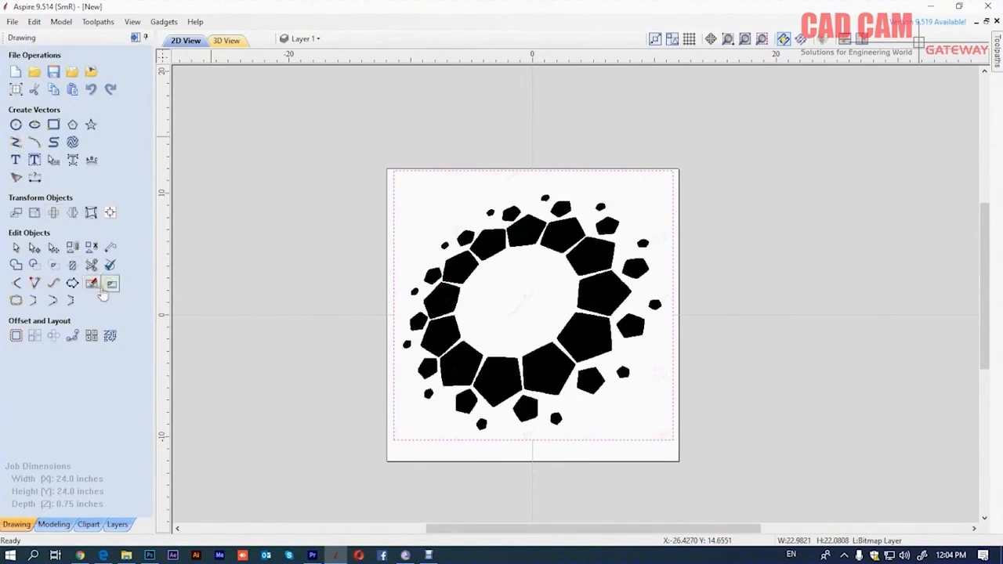
click(17, 179)
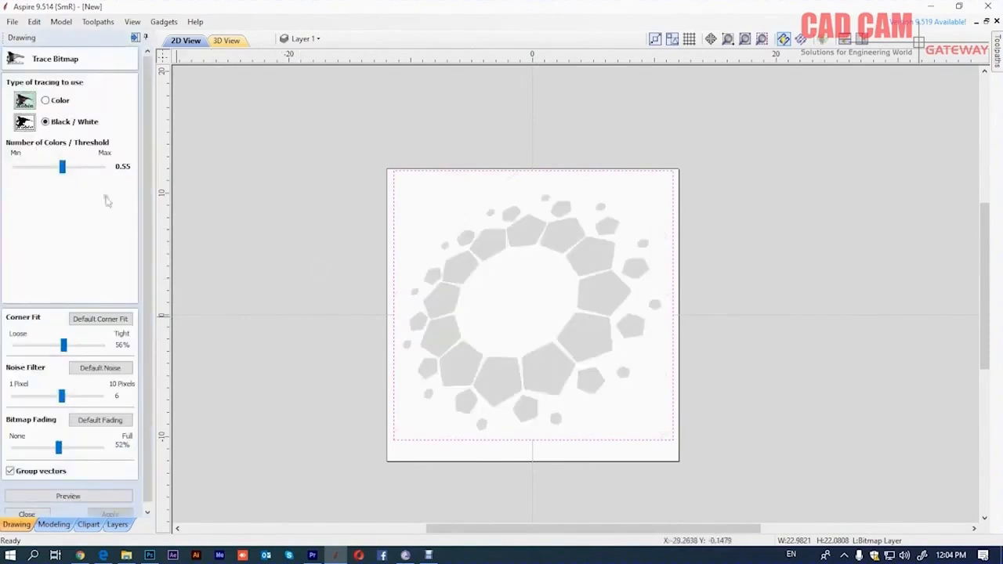
click(69, 496)
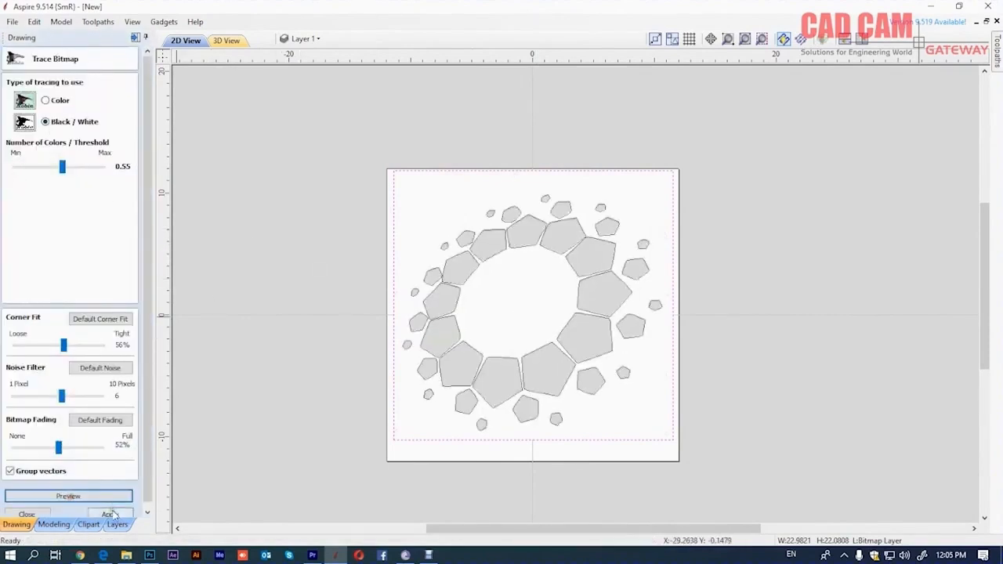
click(109, 515)
click(26, 515)
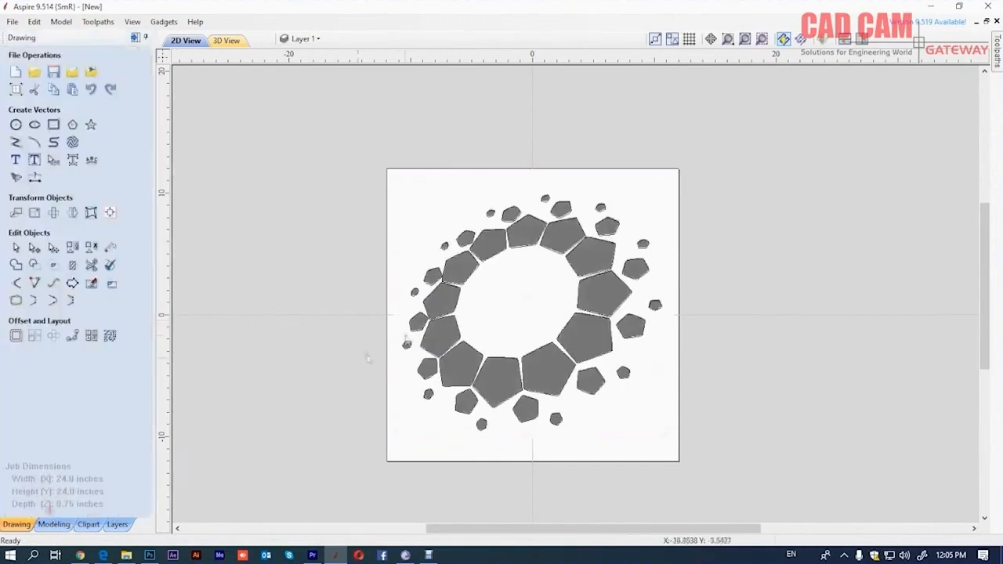
Hide the Bitmap Layer so that only the traced vectors show
click(486, 274)
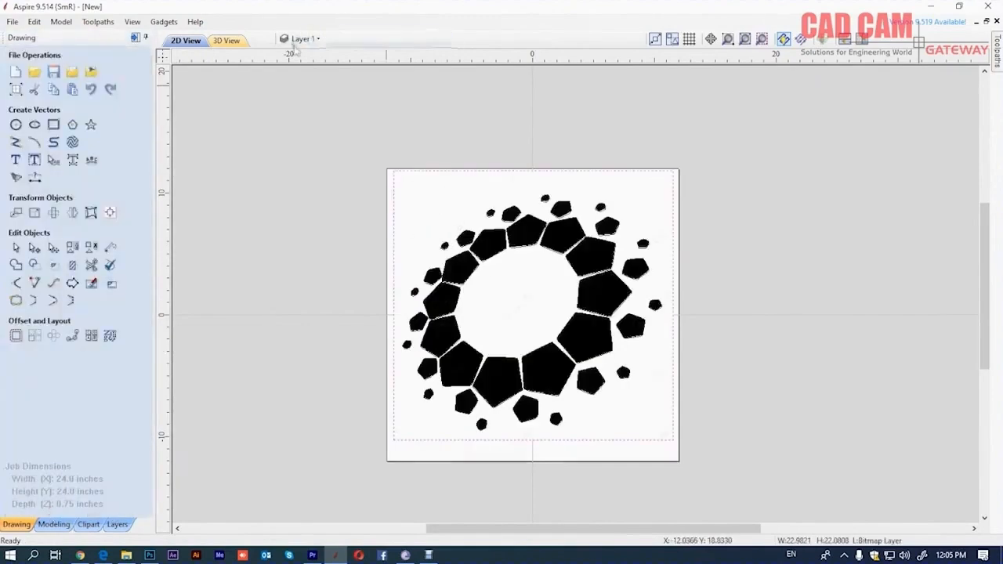
click(317, 40)
click(300, 59)
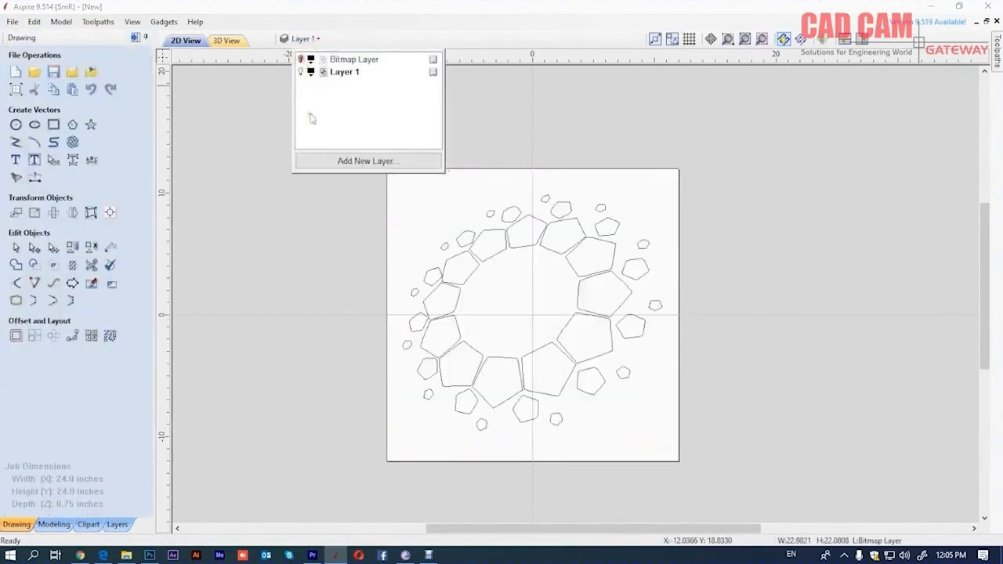
click(330, 240)
Inspect the traced pentagon outlines closely and select all the vectors of the ring
scroll(564, 230, up, 6)
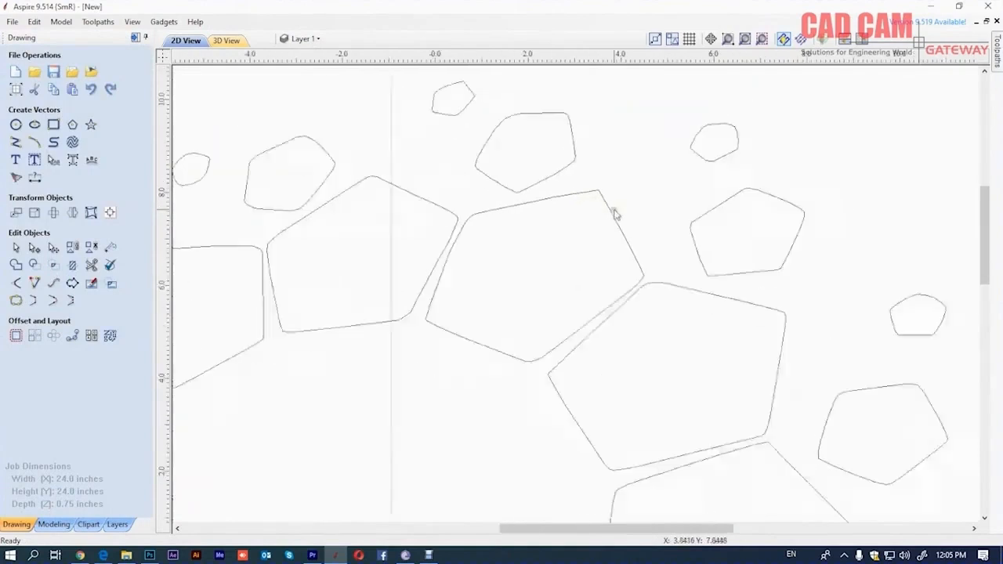
scroll(465, 213, up, 3)
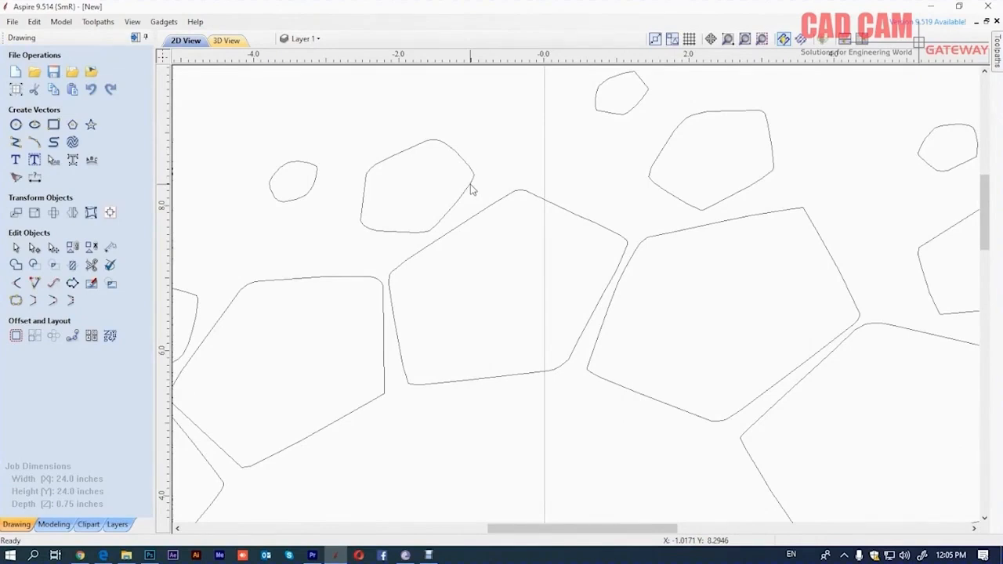
scroll(477, 190, down, 5)
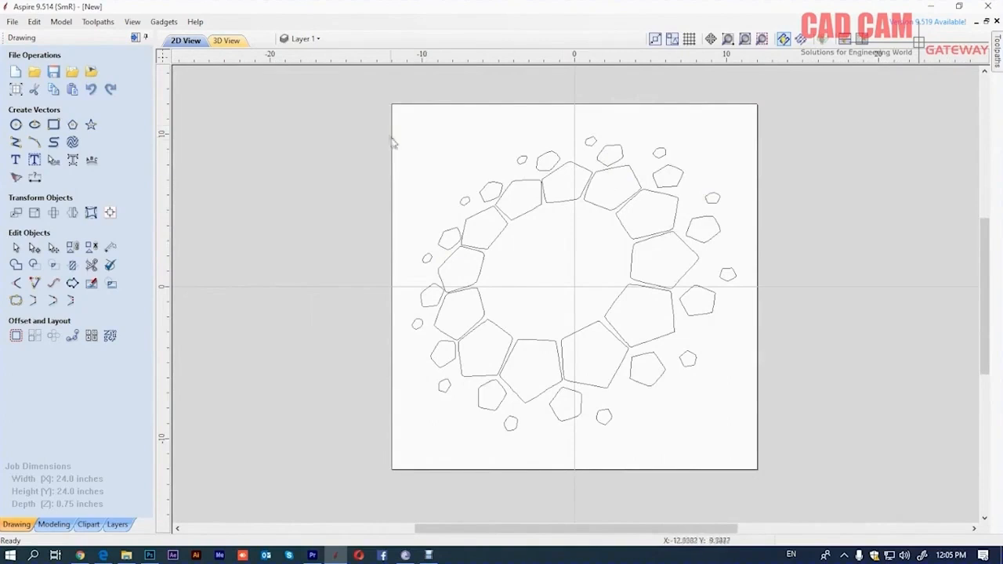
drag(427, 169, 789, 439)
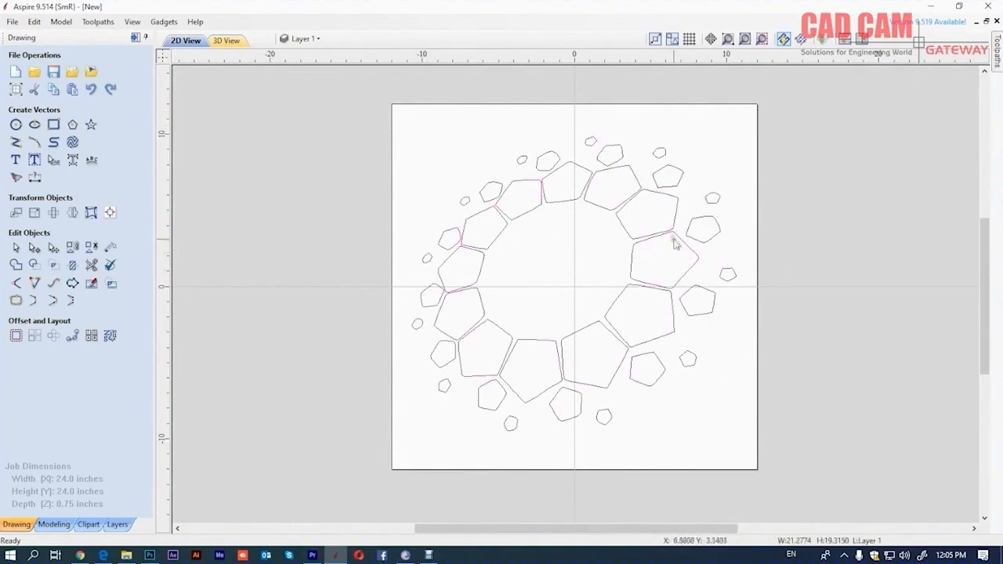
Switch to the toolpath operations and review the material setup without changing it
click(136, 39)
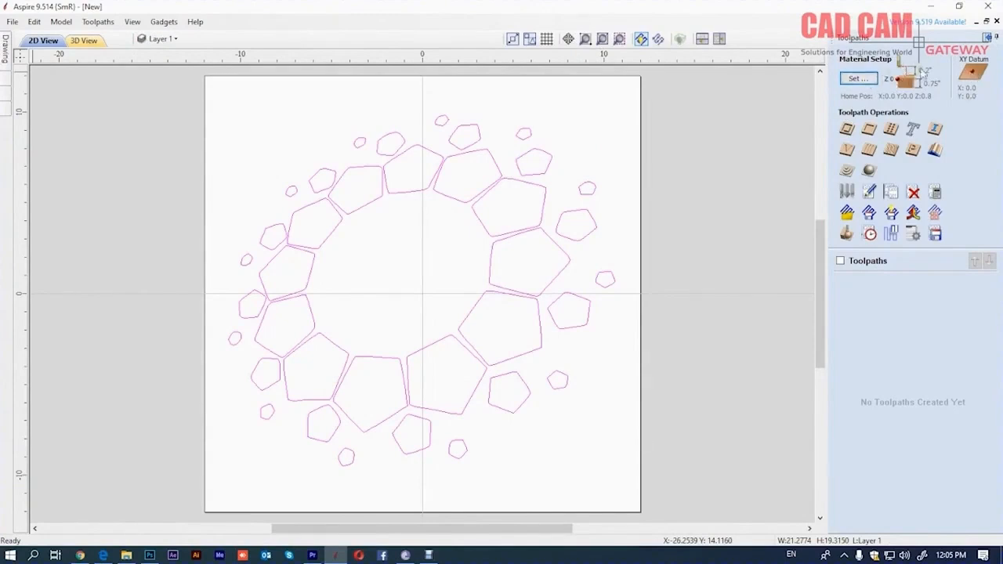
click(870, 79)
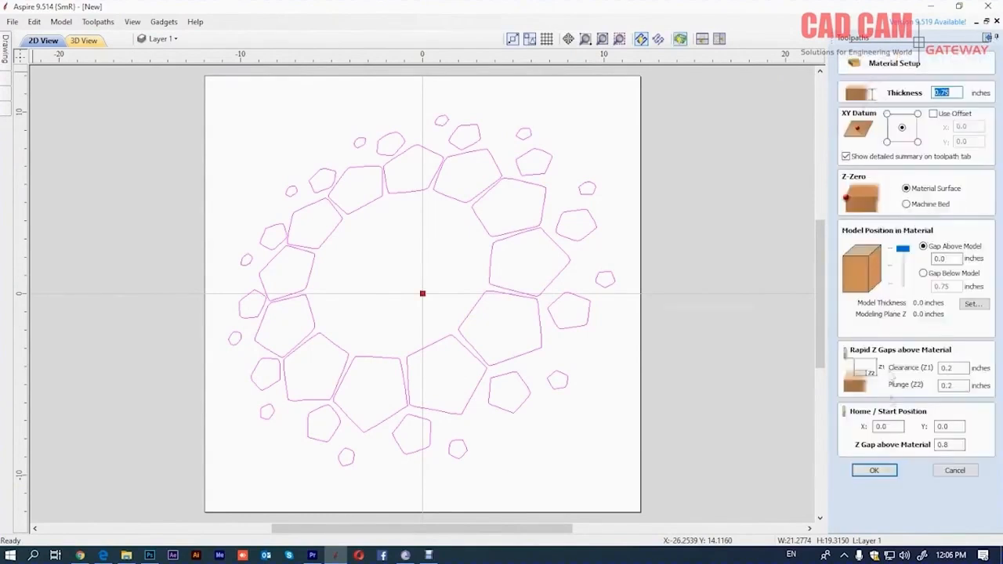
click(955, 470)
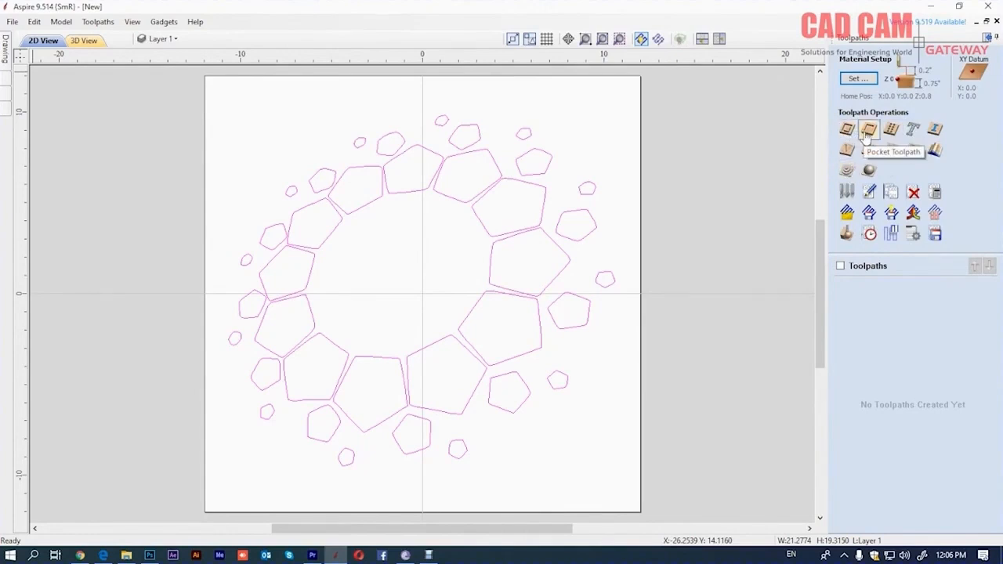
Start a pocket toolpath for the selected vectors and choose the End Mill (0.25 inch) as its tool
click(869, 130)
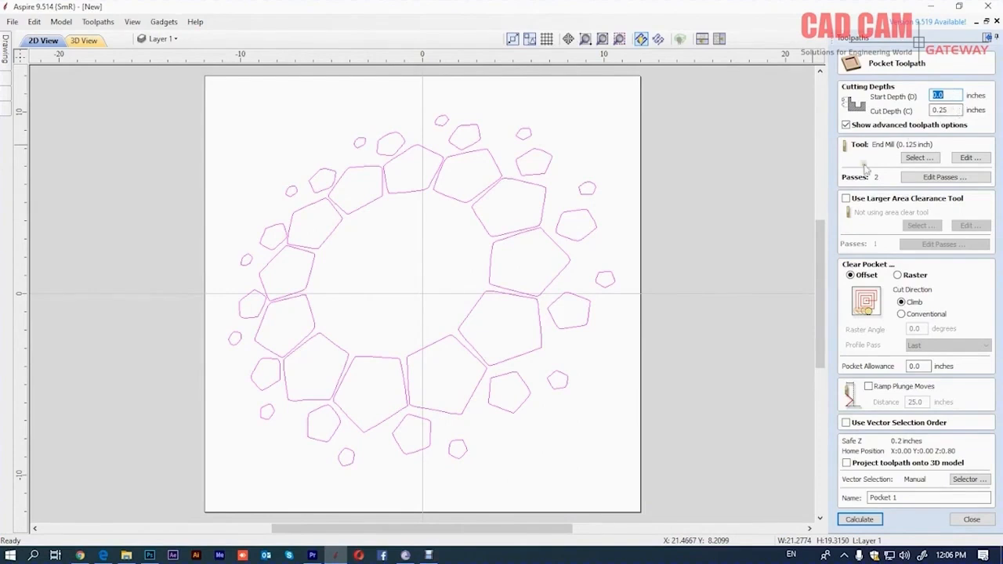
click(919, 157)
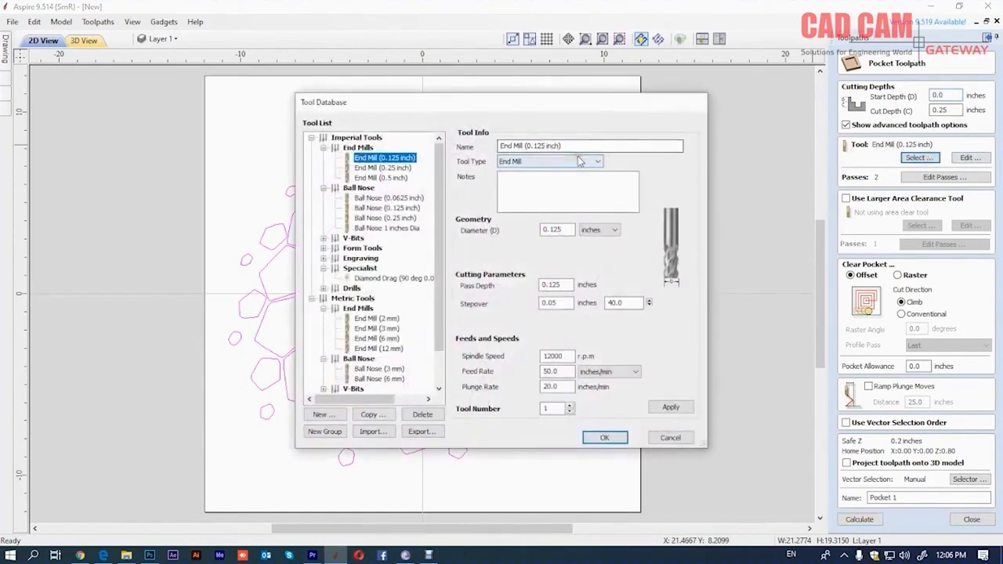
click(382, 168)
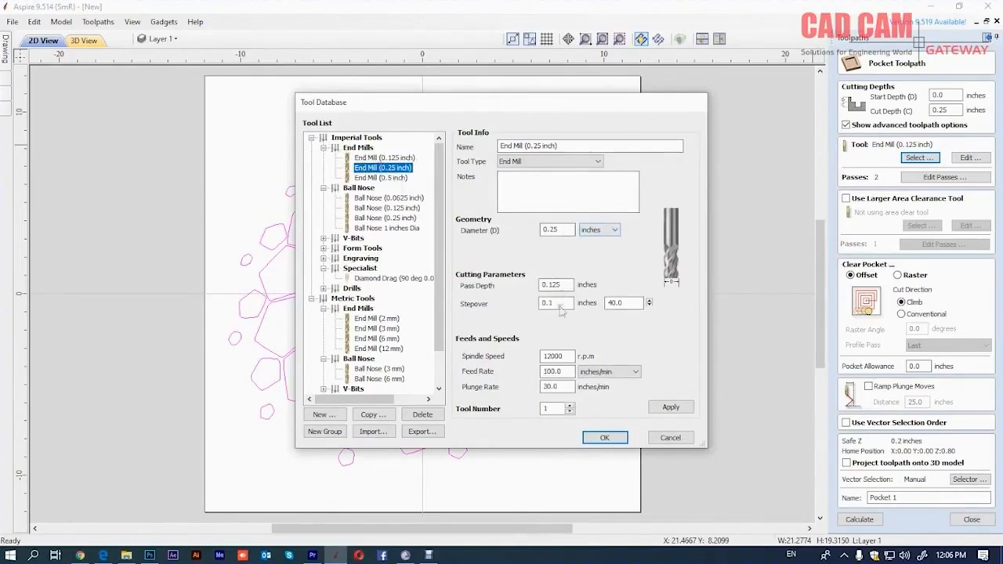
click(605, 437)
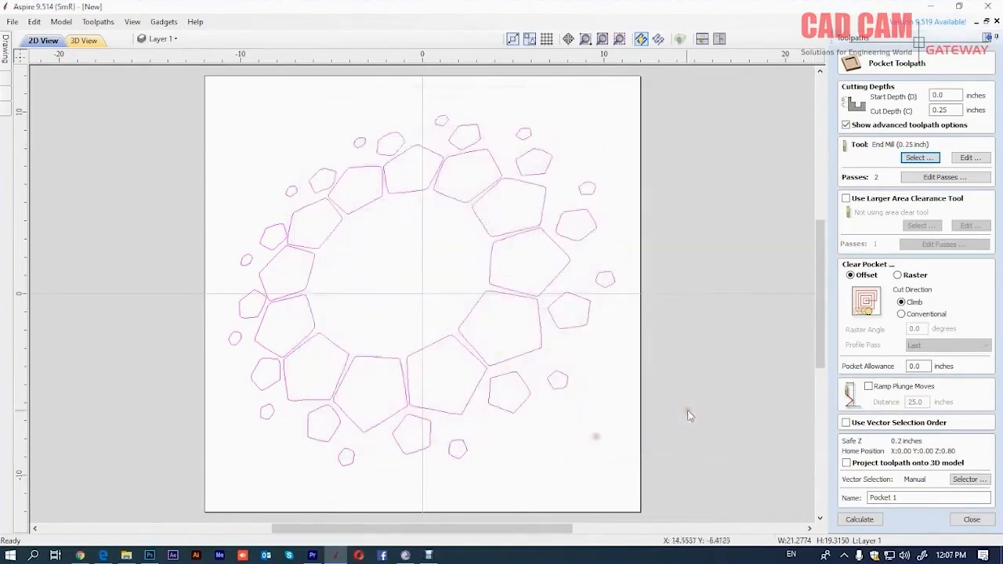
Set the number of cutting passes for the pocket toolpath to 1
click(950, 180)
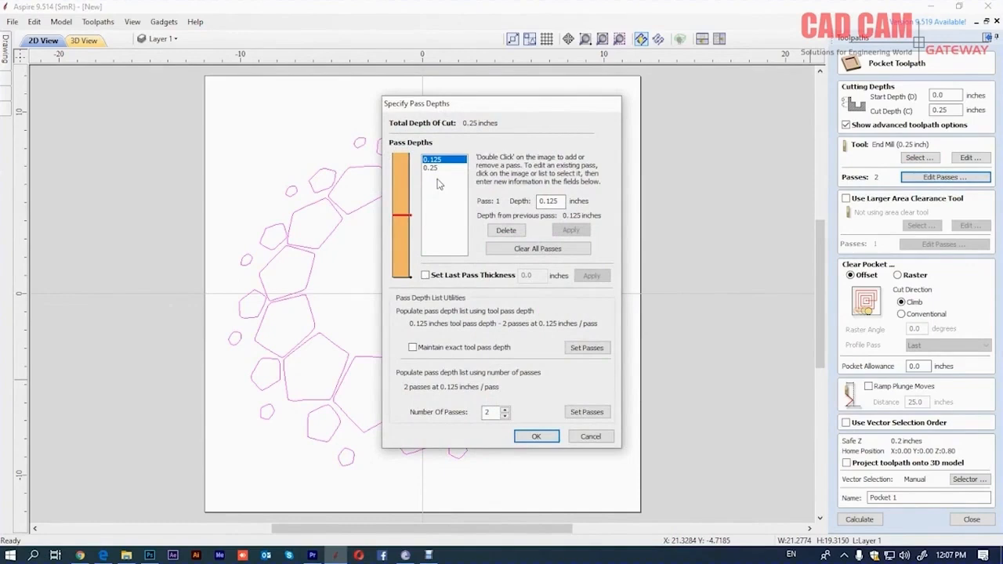
click(505, 416)
click(536, 436)
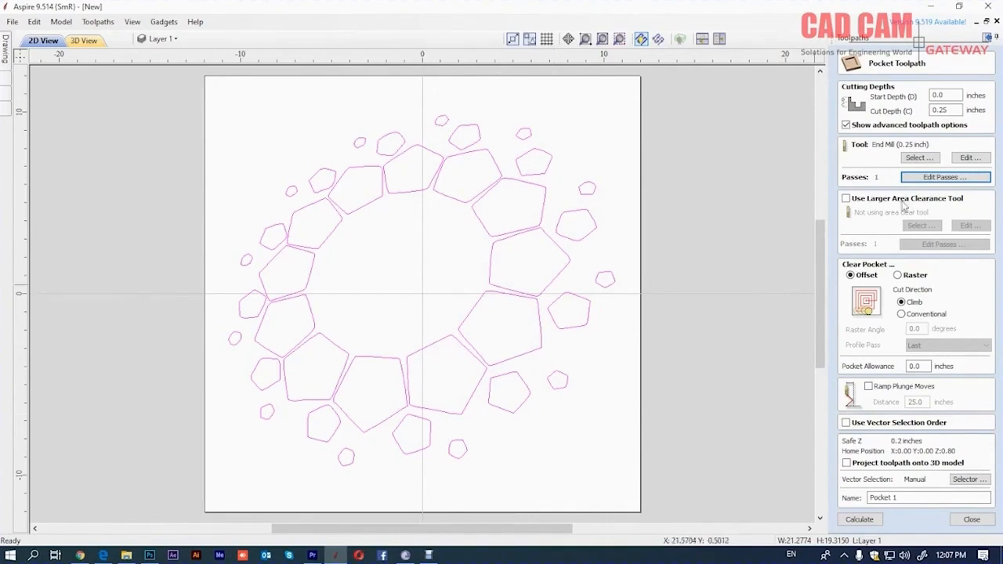
Compare the raster and offset clearing options, and calculate the pocket toolpath with offset clearing
click(897, 275)
click(851, 275)
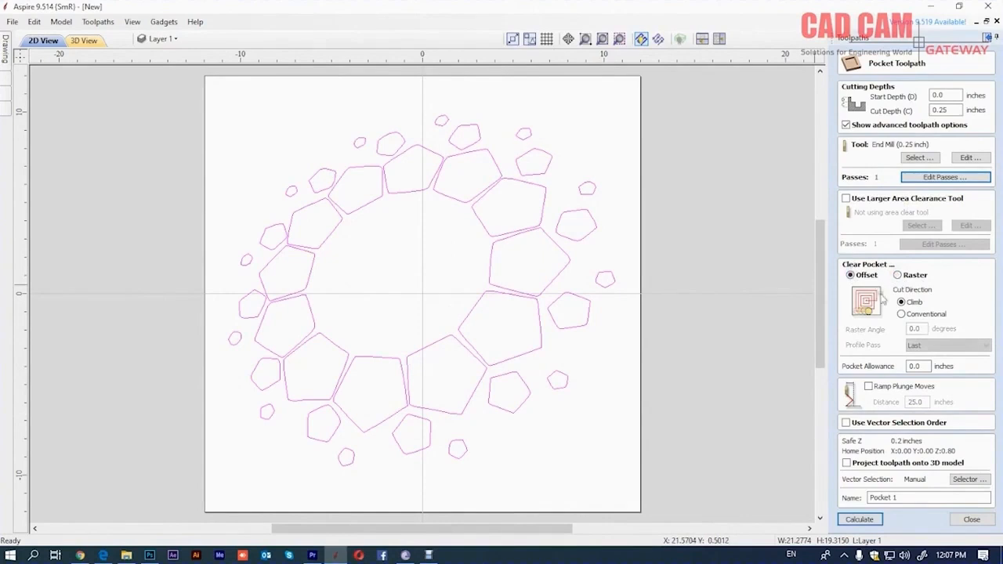
click(897, 275)
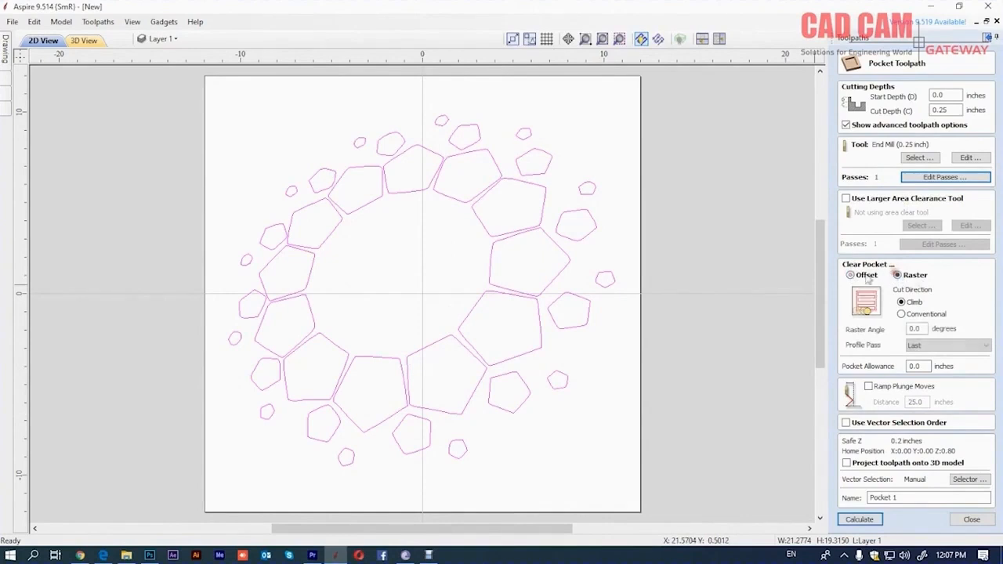
click(850, 275)
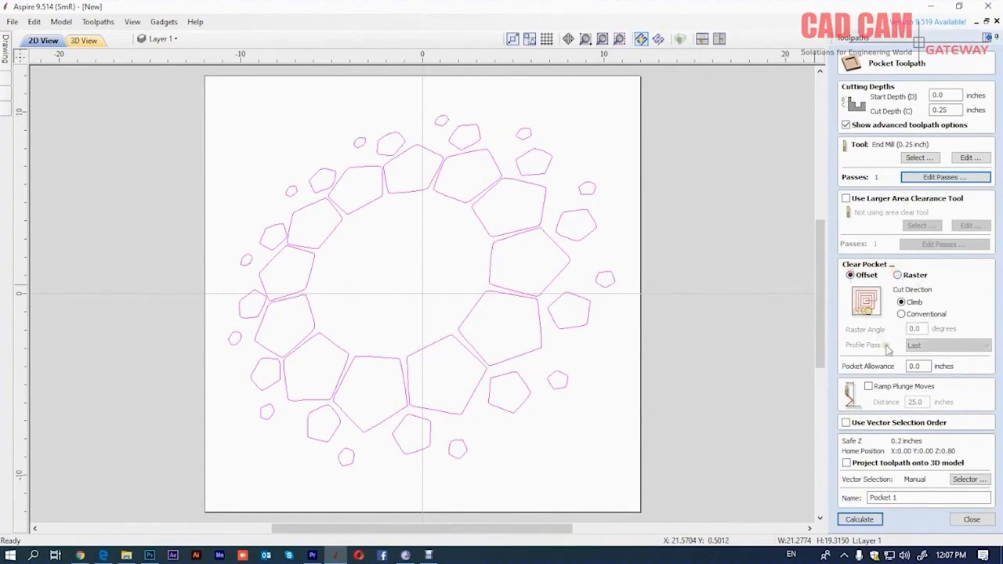
click(859, 519)
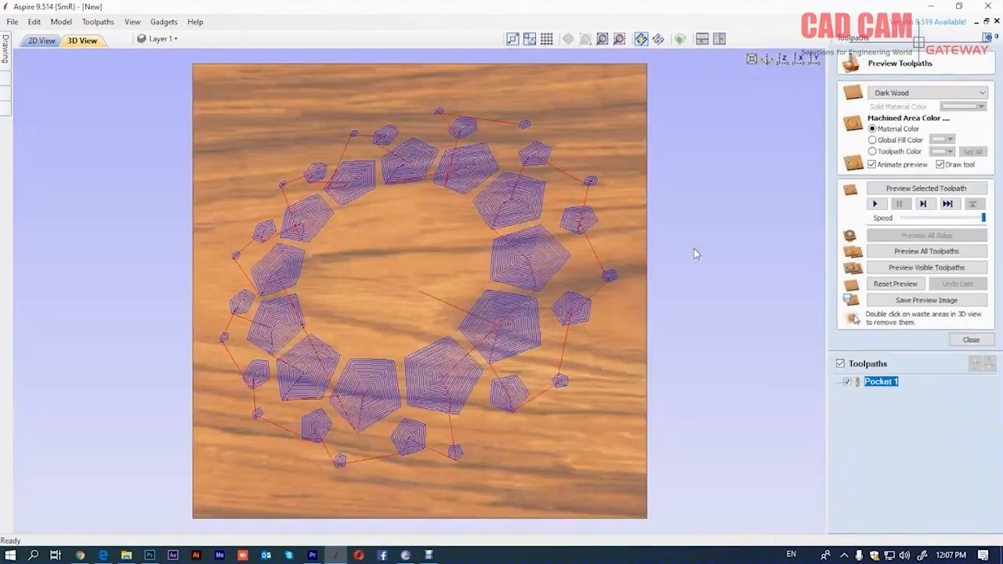
Simulate the offset pocket toolpath in a tilted 3D view, reset the preview and simulate again at a slower speed
drag(421, 291, 443, 200)
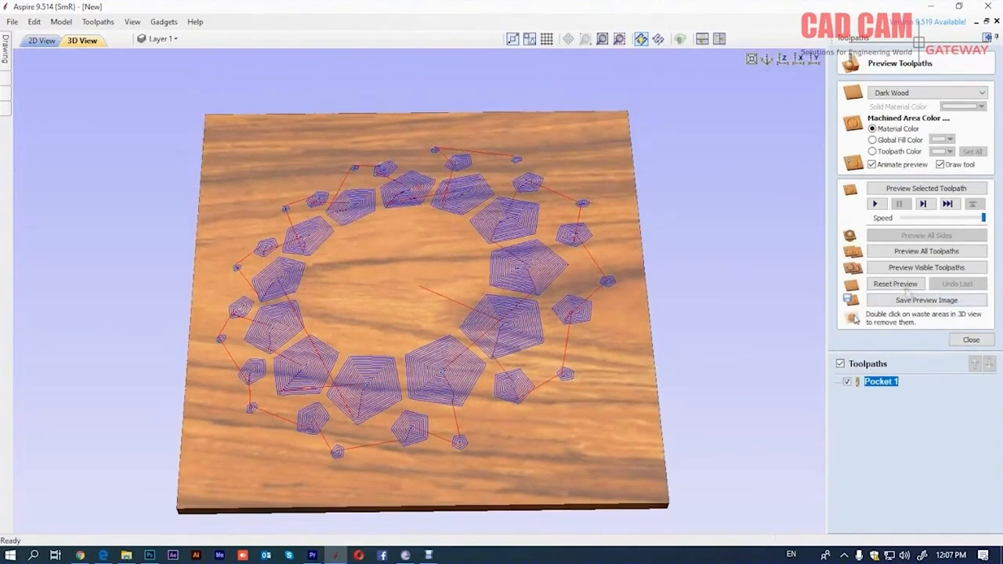
click(923, 188)
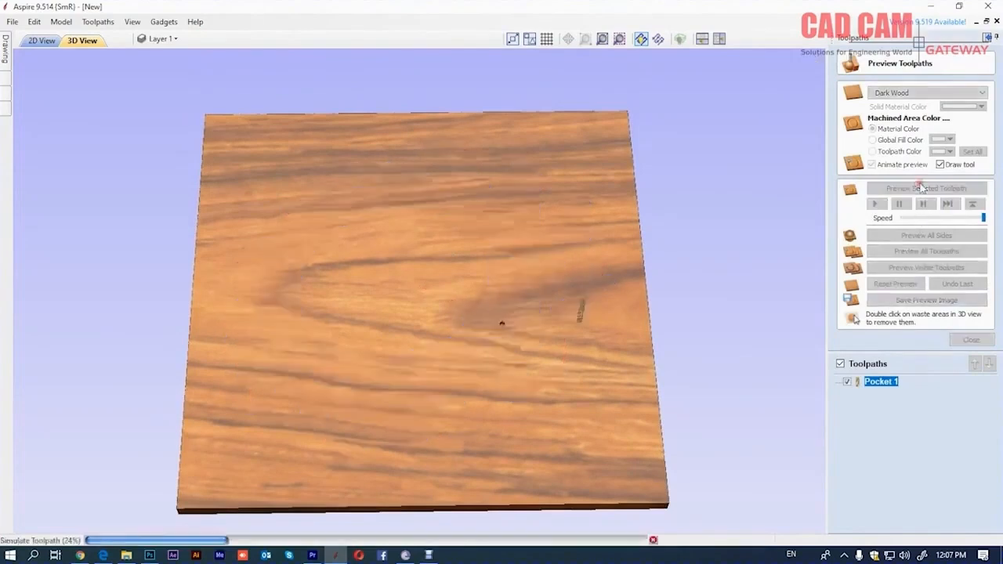
click(926, 218)
click(896, 285)
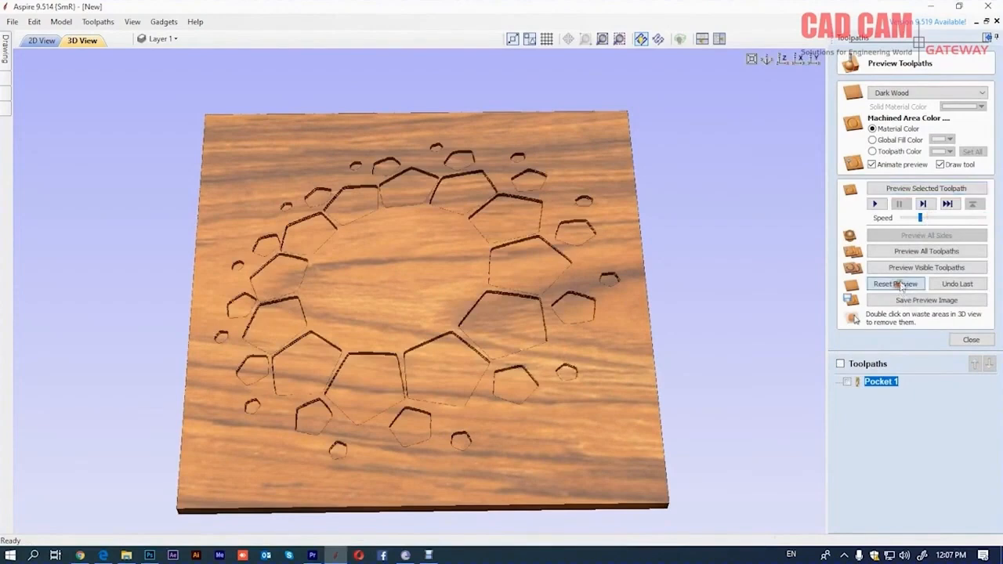
click(916, 190)
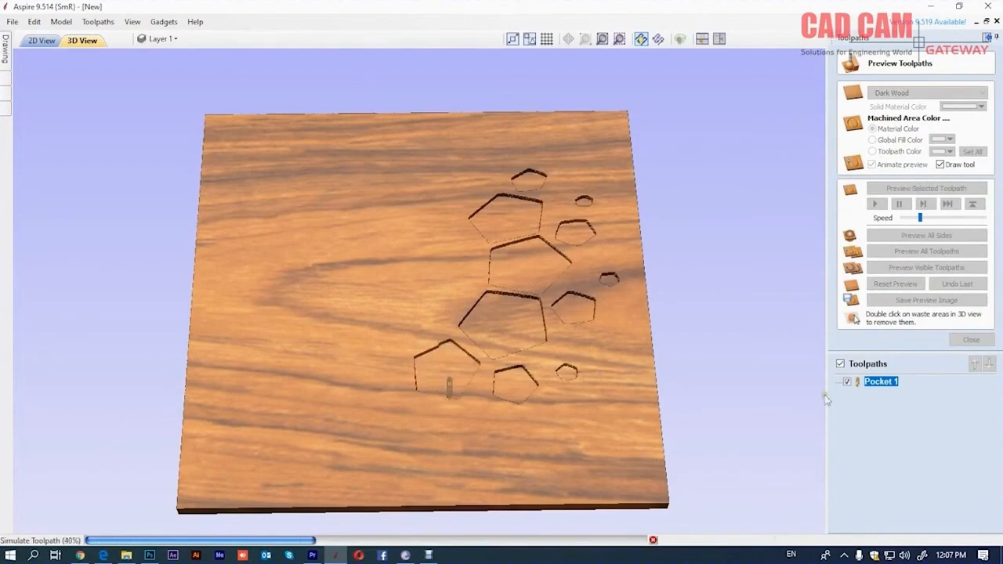
Change Pocket 1 to raster clearing and recalculate the toolpath
double_click(876, 383)
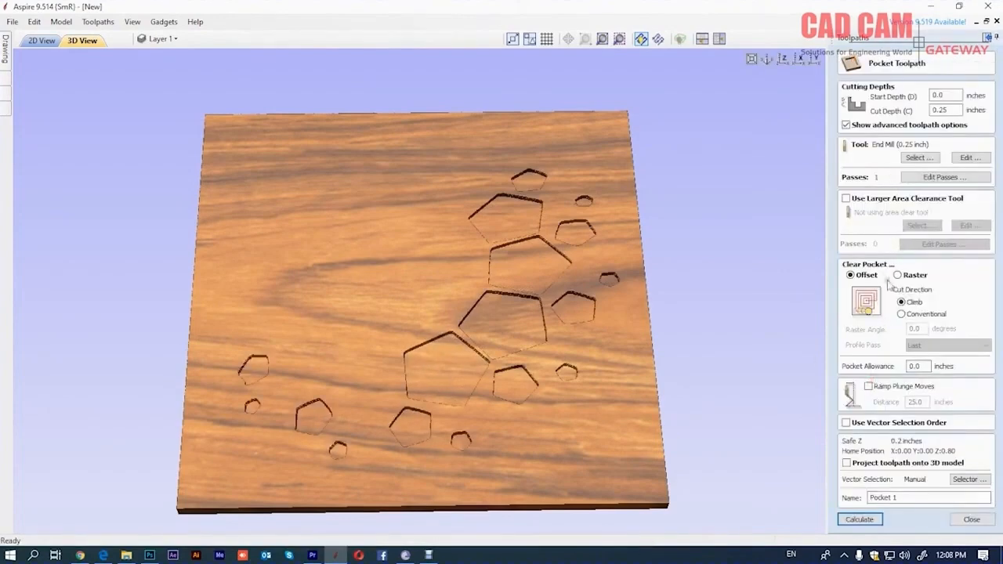
click(898, 276)
click(875, 520)
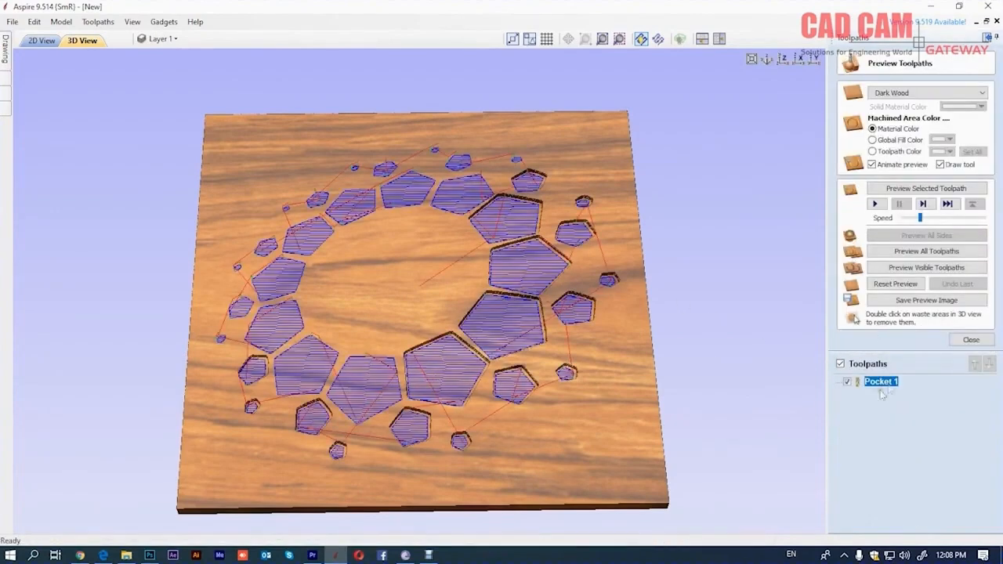
Reset the preview, simulate the raster version of Pocket 1 and leave the toolpath preview
click(896, 284)
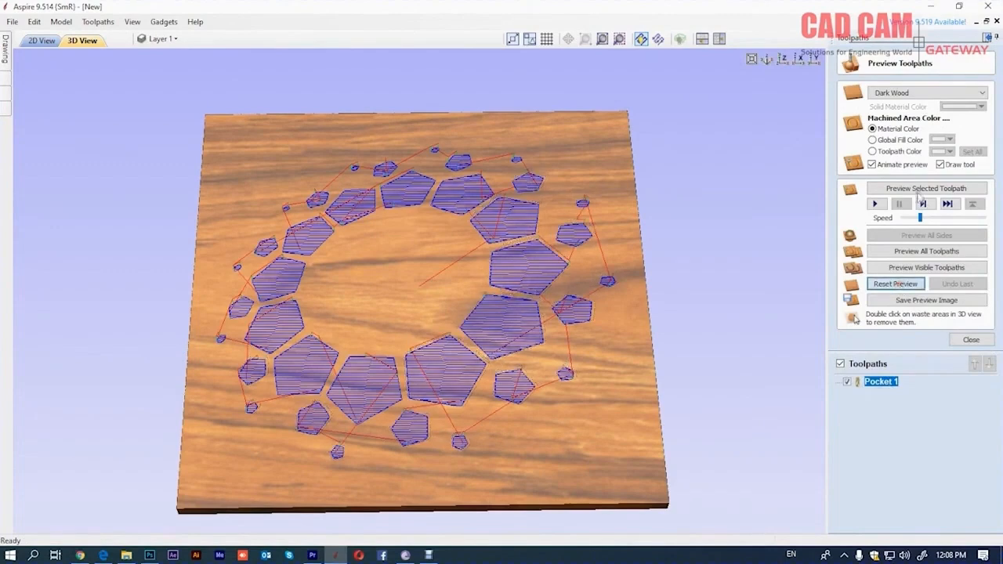
click(919, 189)
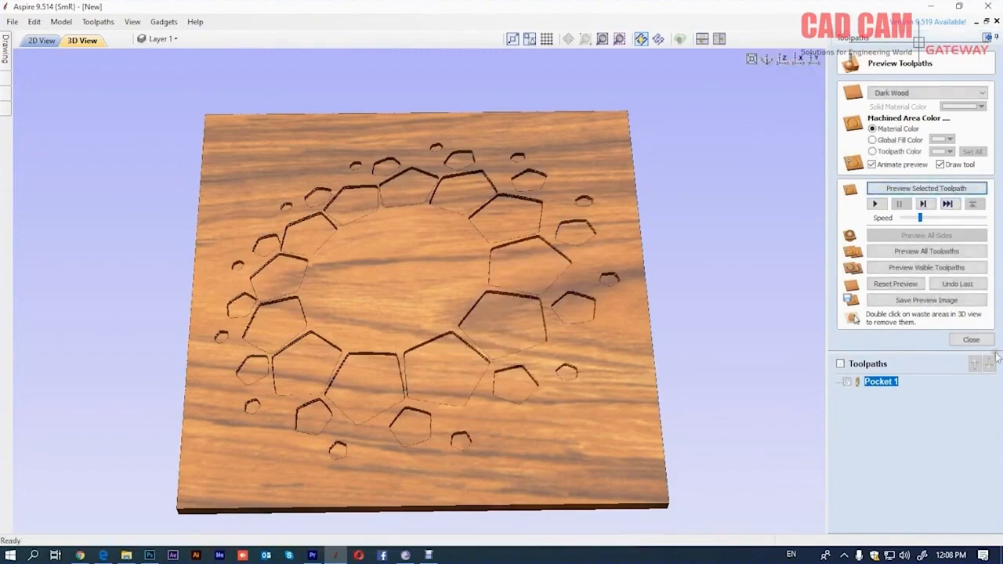
click(971, 340)
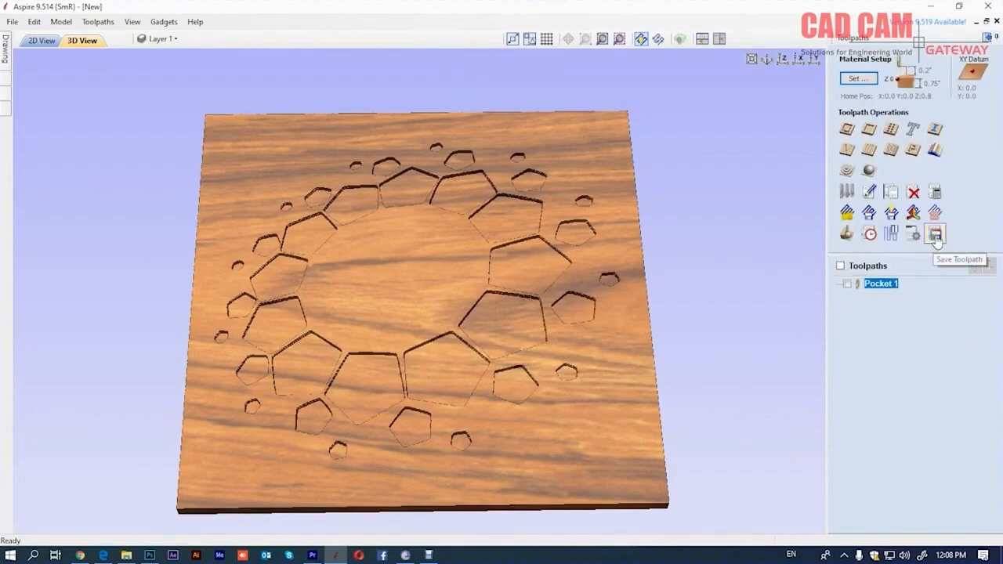
Make Pocket 1 visible and save its toolpath to the Desktop as Pocket 1 with the AXYZ 4010 Arcs (inch) (*.nc) post processor
click(848, 285)
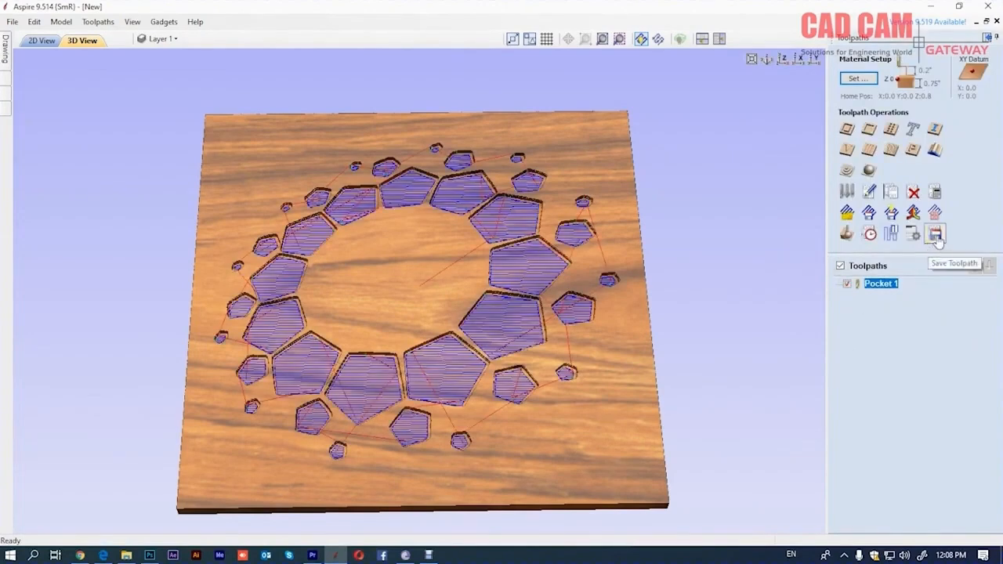
click(937, 235)
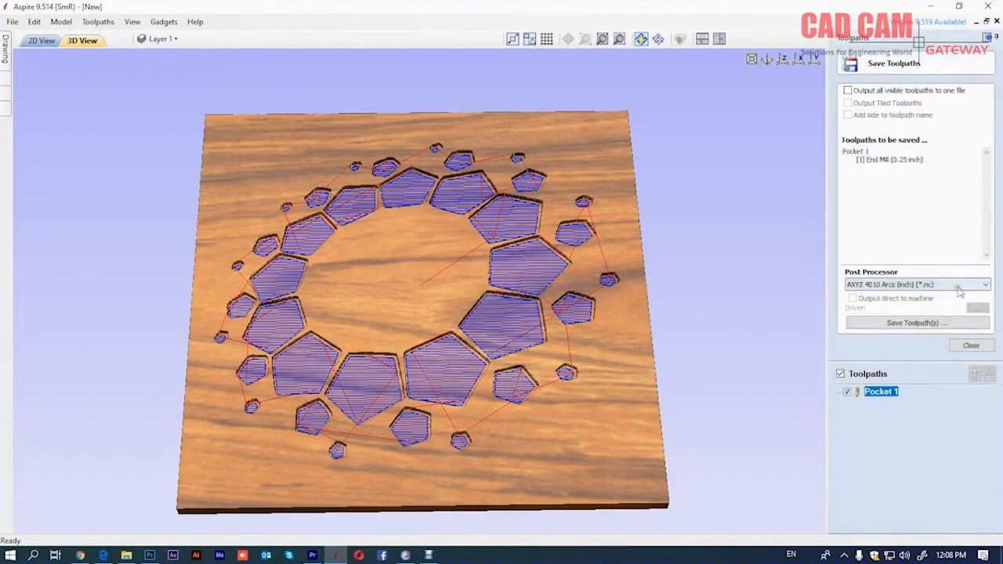
click(917, 323)
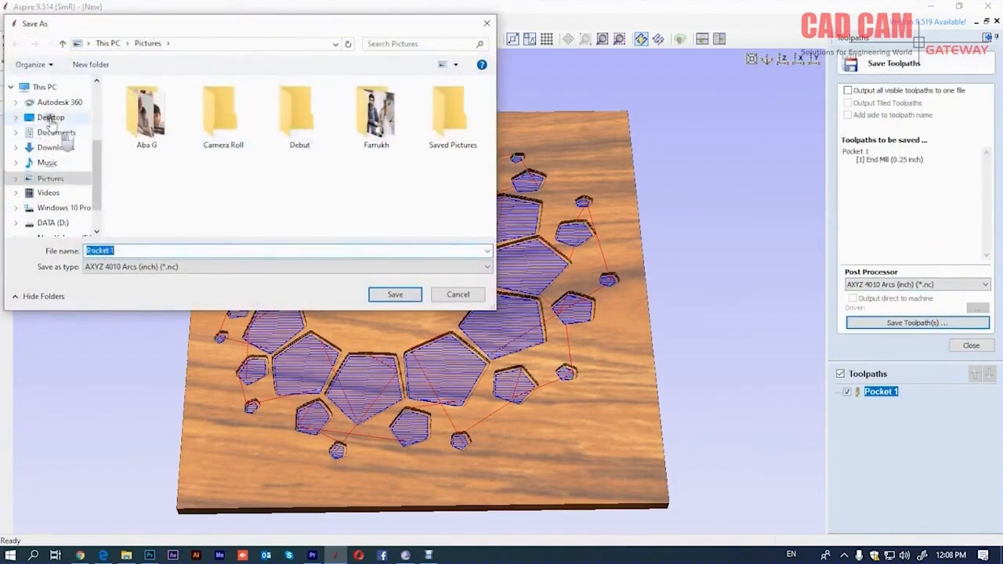
click(51, 116)
click(397, 294)
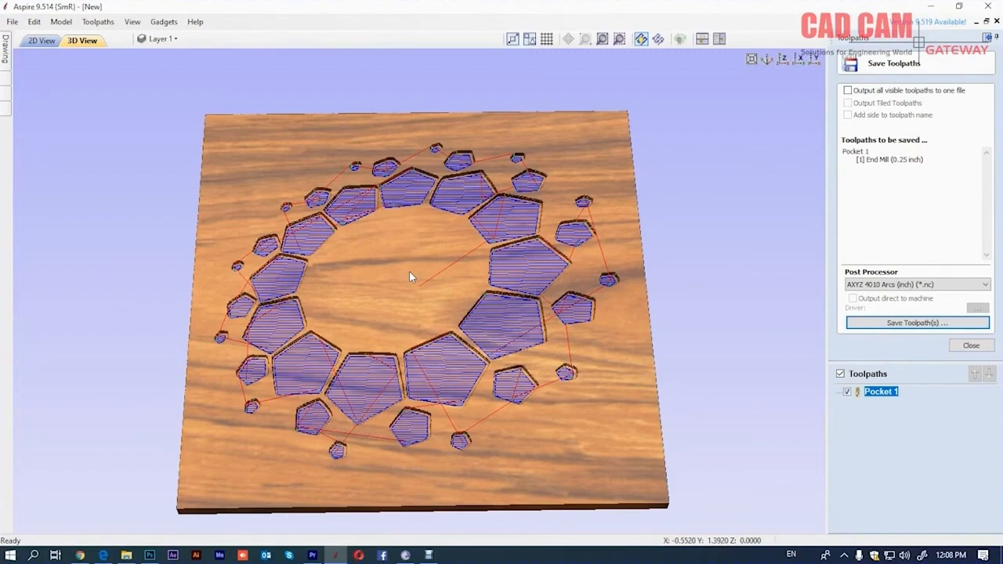
Create a new single-sided job 30 inches wide and 72 inches high, with the XY datum at the lower-left corner
click(14, 22)
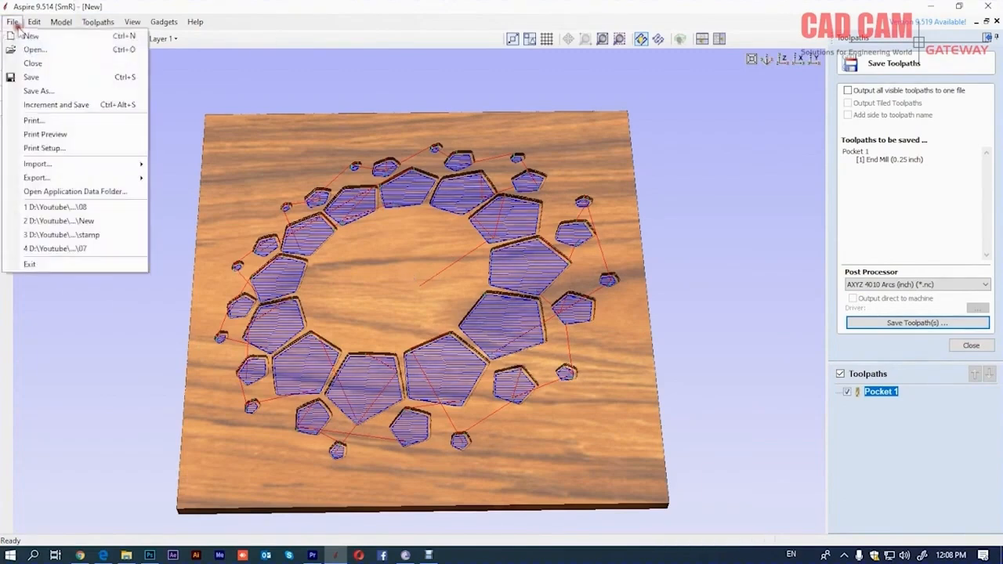
click(47, 51)
click(502, 309)
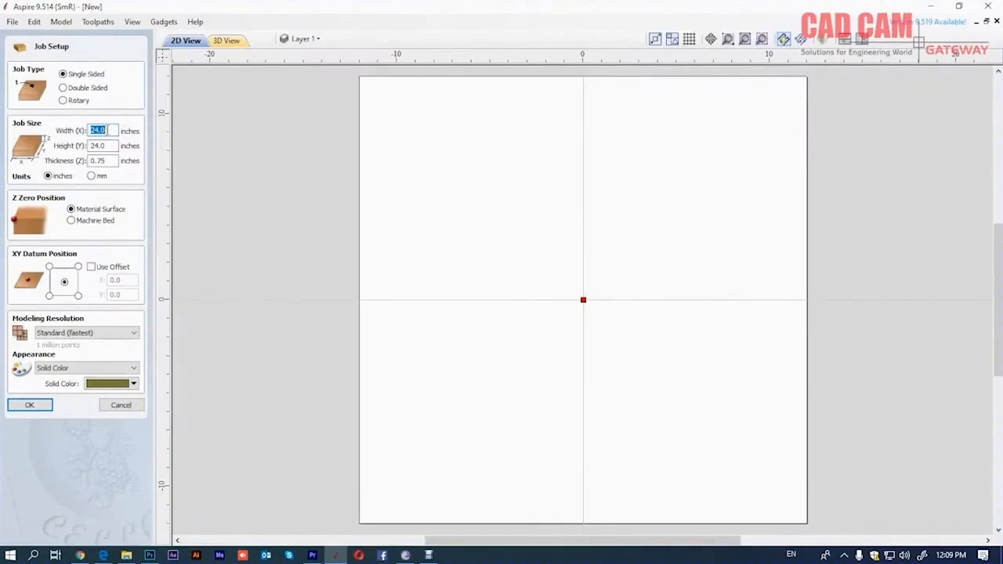
text(72)
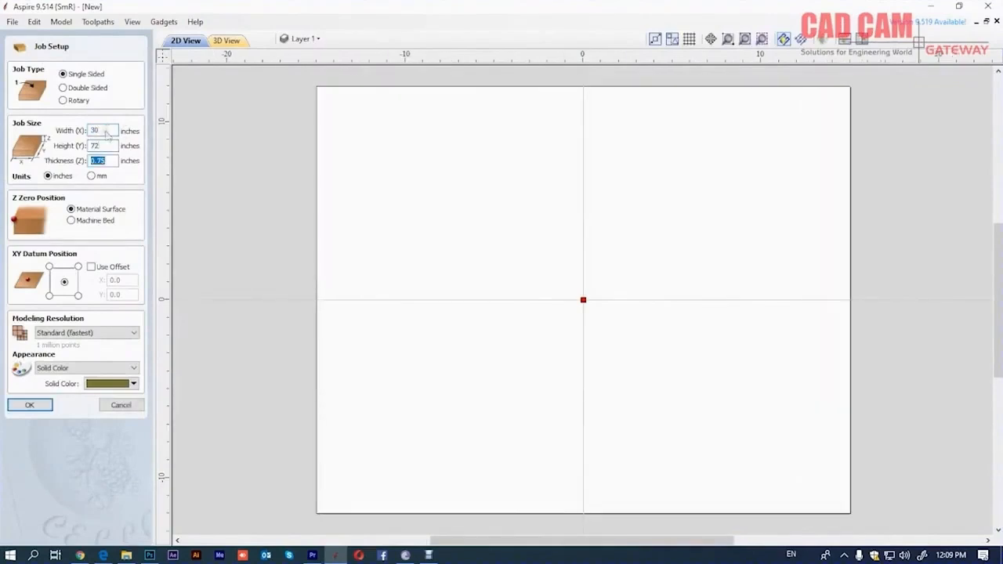
click(49, 295)
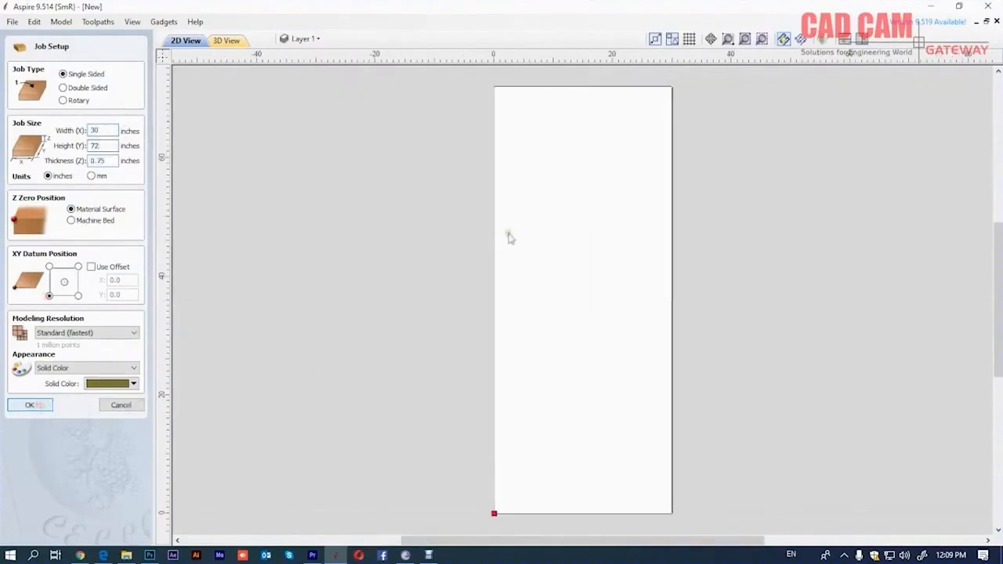
key(Return)
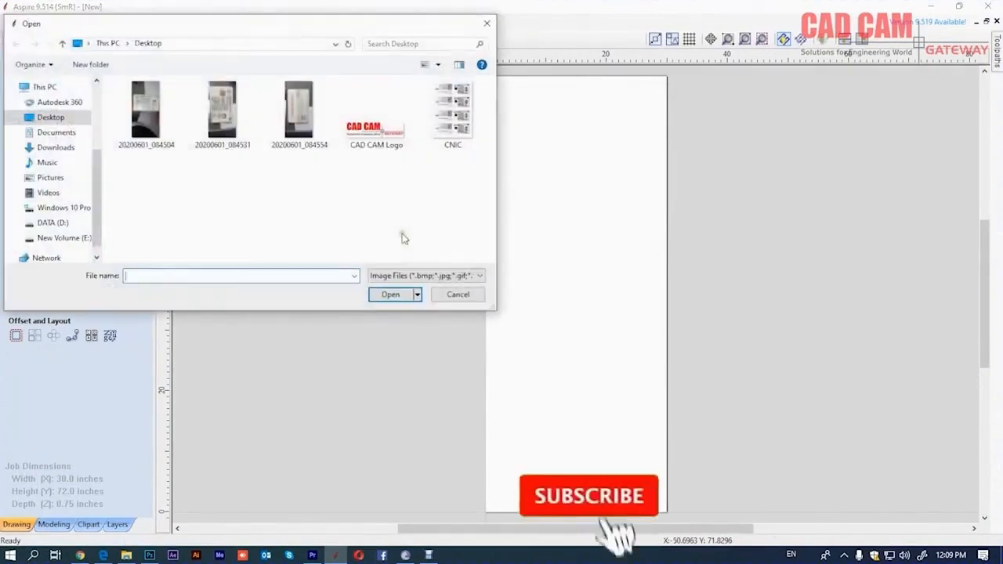
Import the carved door image from the Pictures folder as a bitmap
click(50, 178)
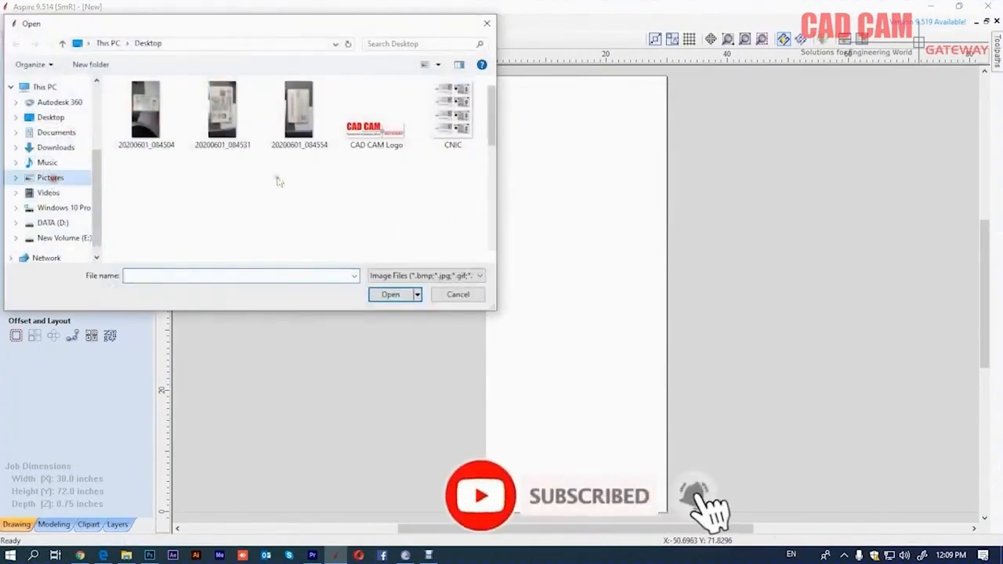
click(444, 184)
click(370, 294)
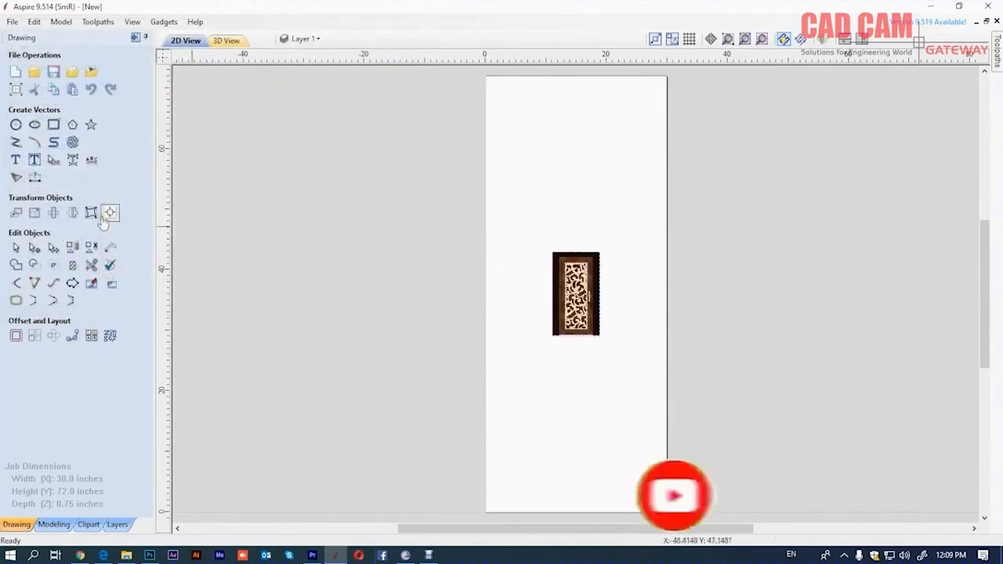
Enlarge the door image proportionally about its centre to about 45.7 by 81.1 inches
click(36, 214)
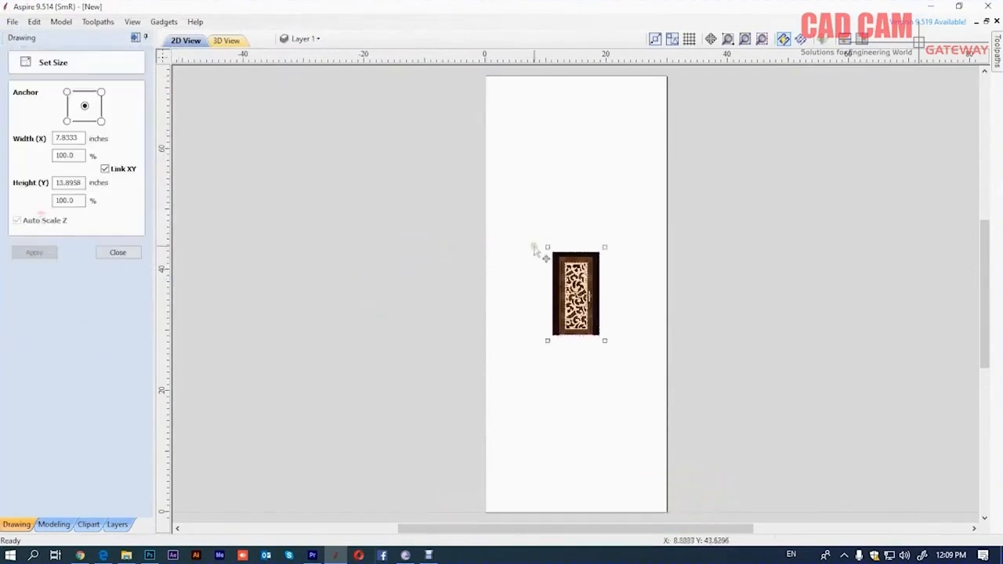
drag(544, 242, 437, 56)
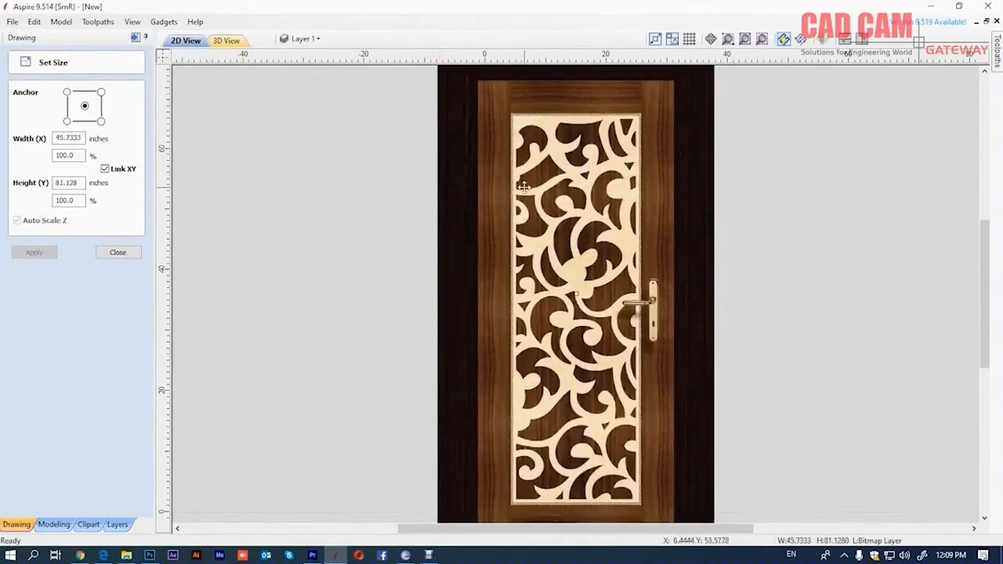
click(117, 253)
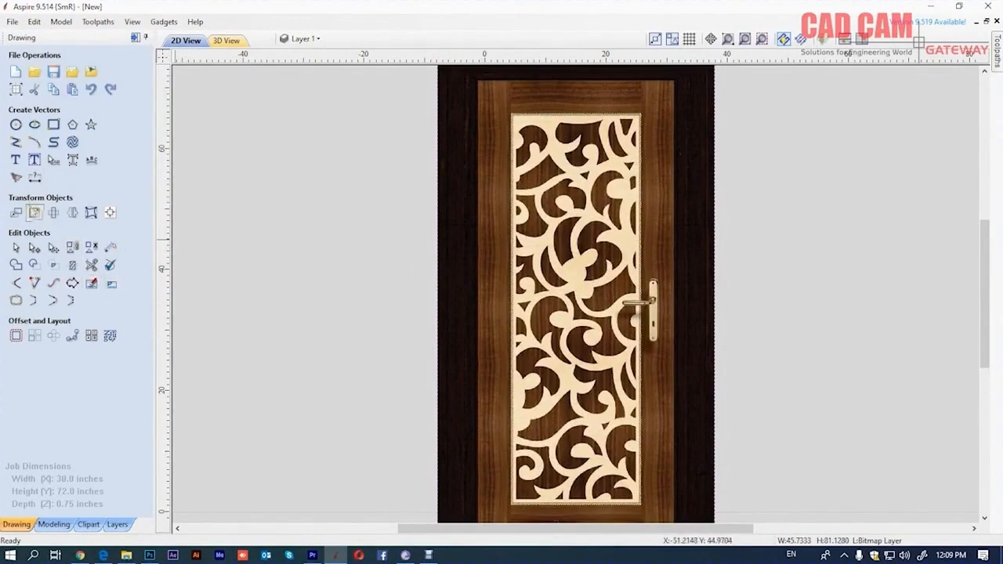
Draw a square-cornered rectangle of about 20.5 by 63.5 inches around the door's ornamental panel
click(54, 124)
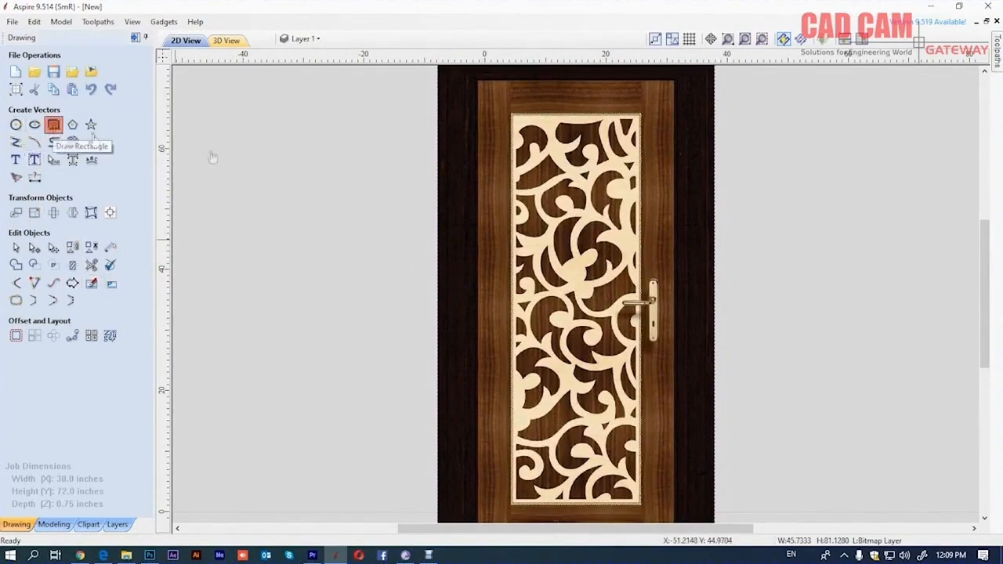
drag(522, 109, 636, 501)
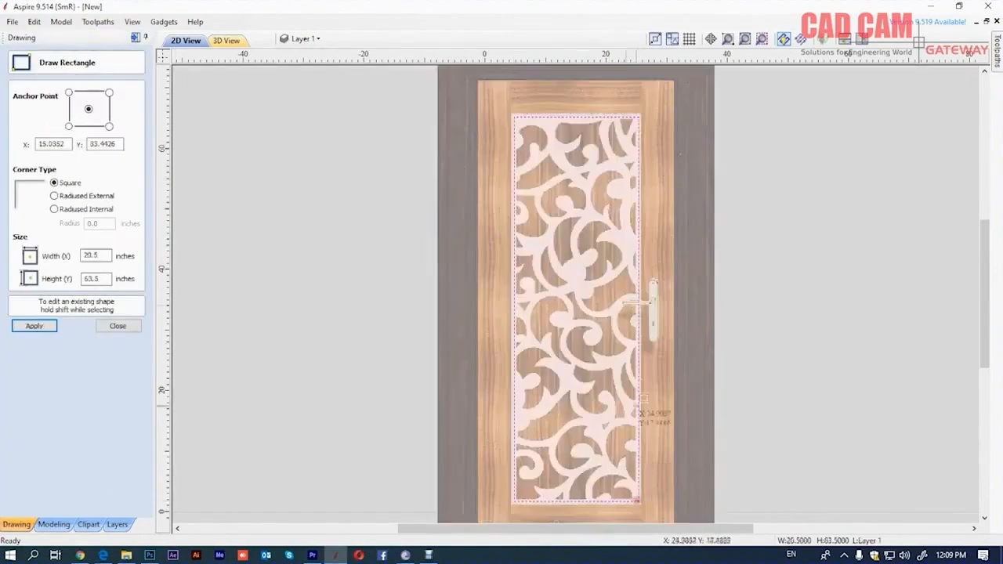
scroll(532, 109, up, 5)
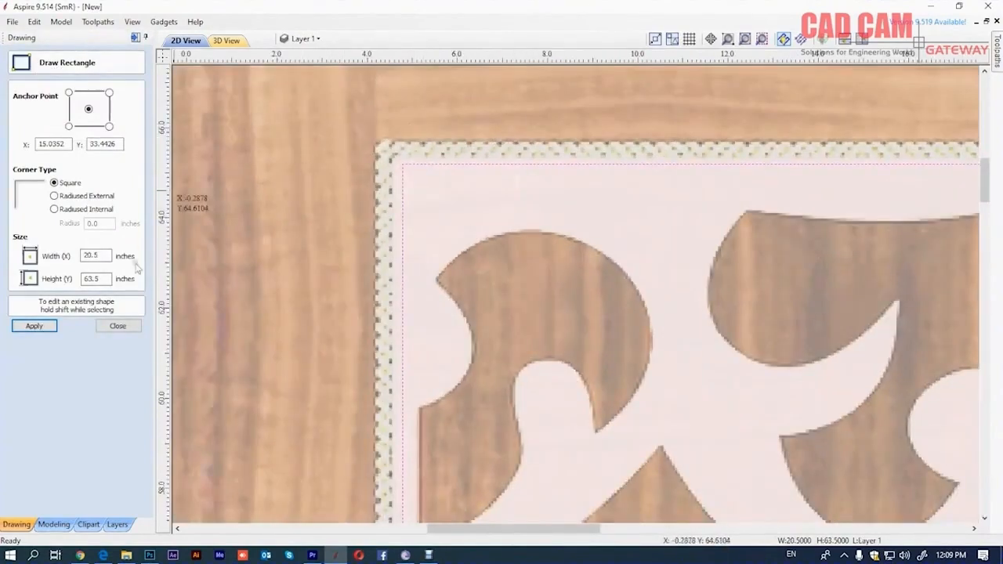
click(117, 326)
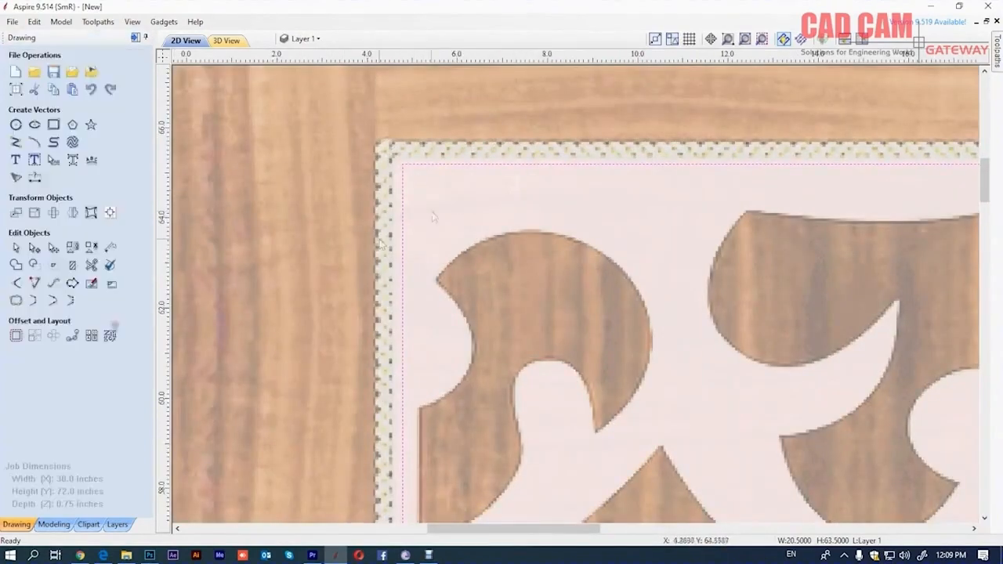
Examine how the drawn rectangle lines up with the ornamental panel's border along its edges and corners
click(464, 179)
scroll(416, 167, down, 1)
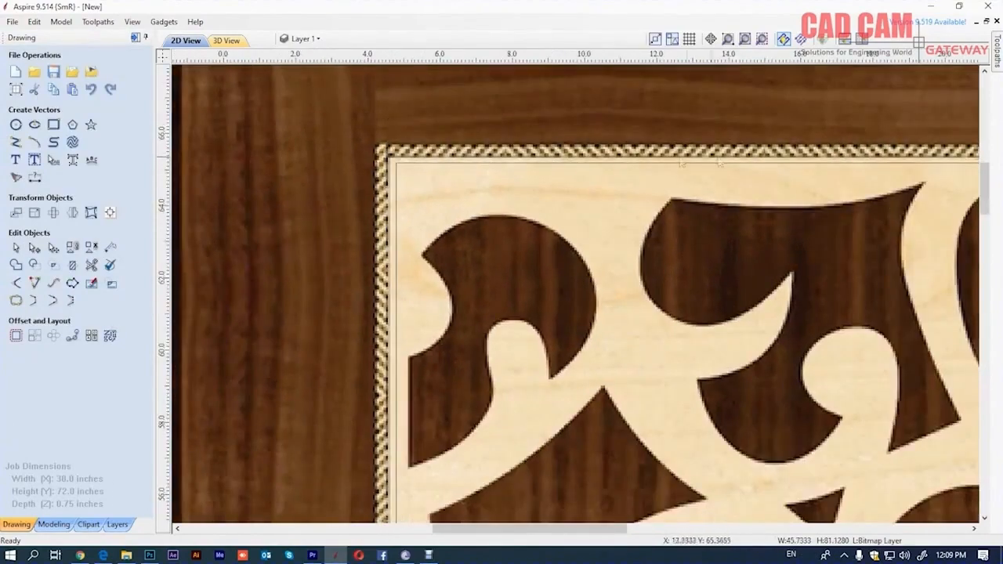
scroll(588, 153, down, 5)
scroll(793, 164, up, 5)
scroll(774, 107, down, 3)
scroll(774, 107, down, 3)
scroll(493, 320, down, 2)
scroll(592, 395, up, 6)
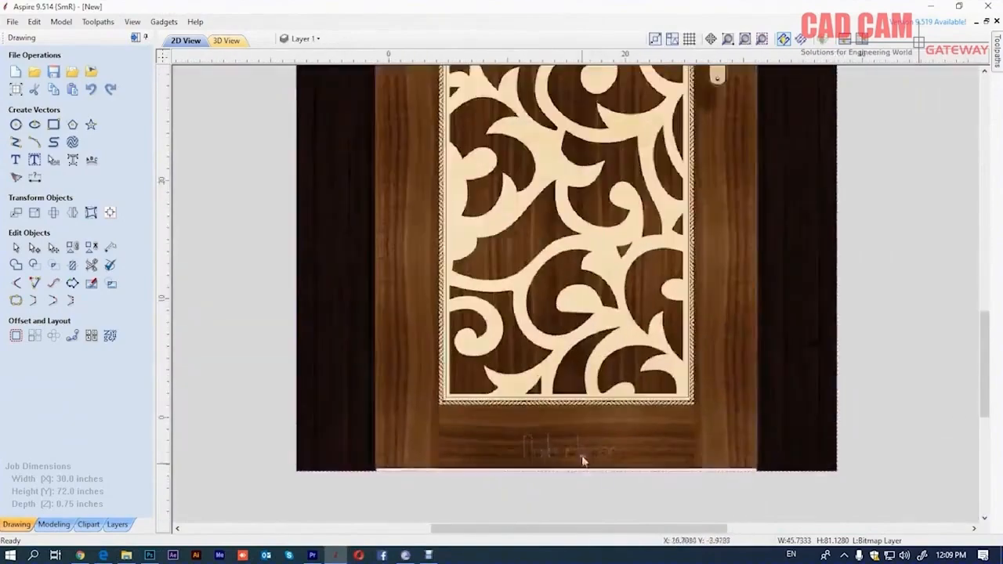
scroll(591, 389, down, 3)
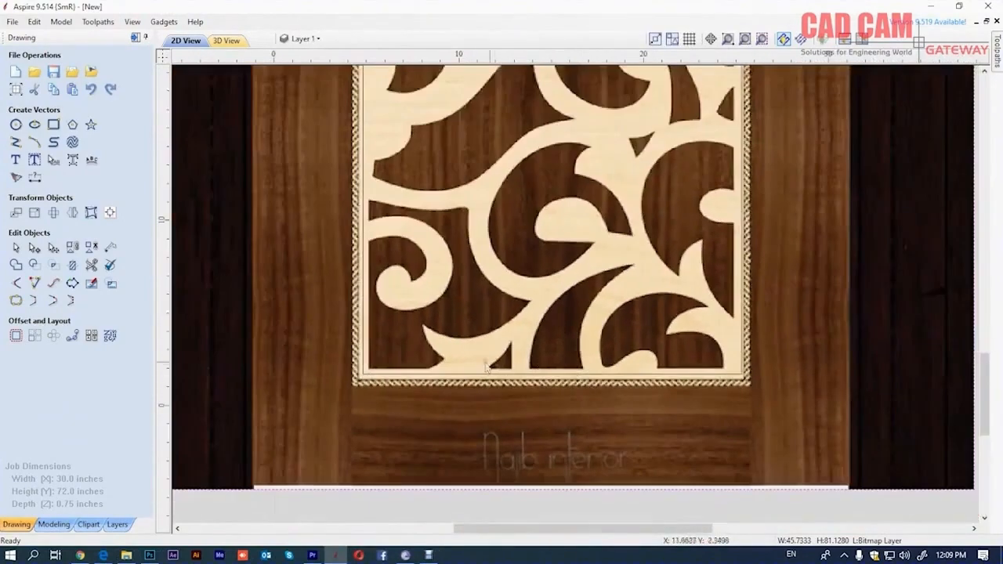
scroll(265, 394, up, 4)
scroll(265, 394, up, 2)
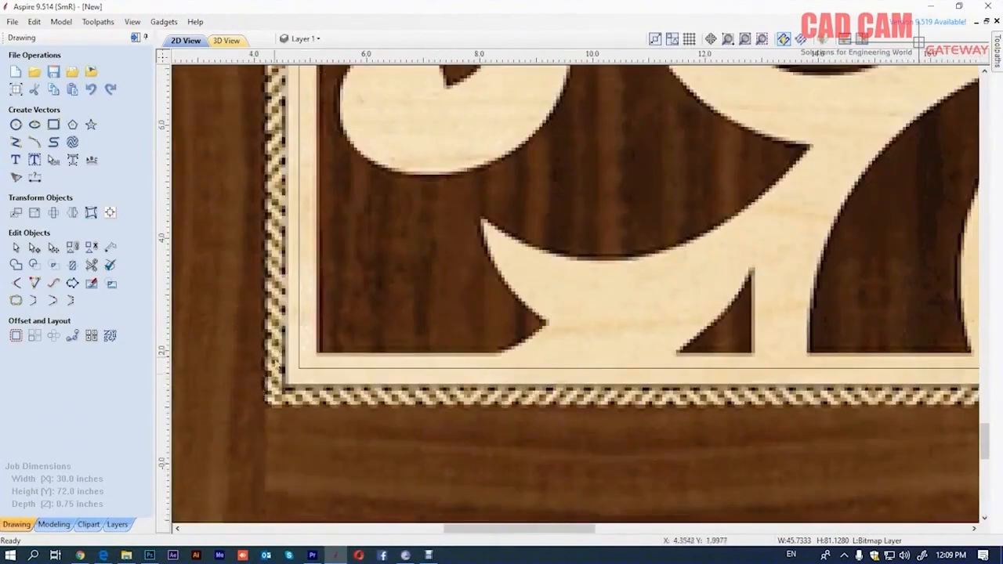
scroll(352, 398, down, 7)
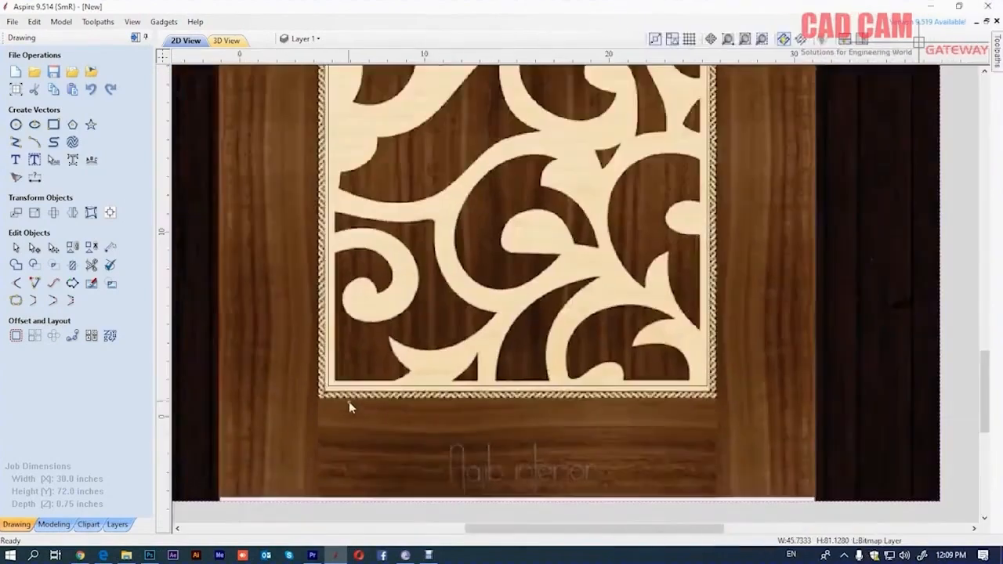
scroll(617, 199, up, 3)
scroll(617, 199, up, 5)
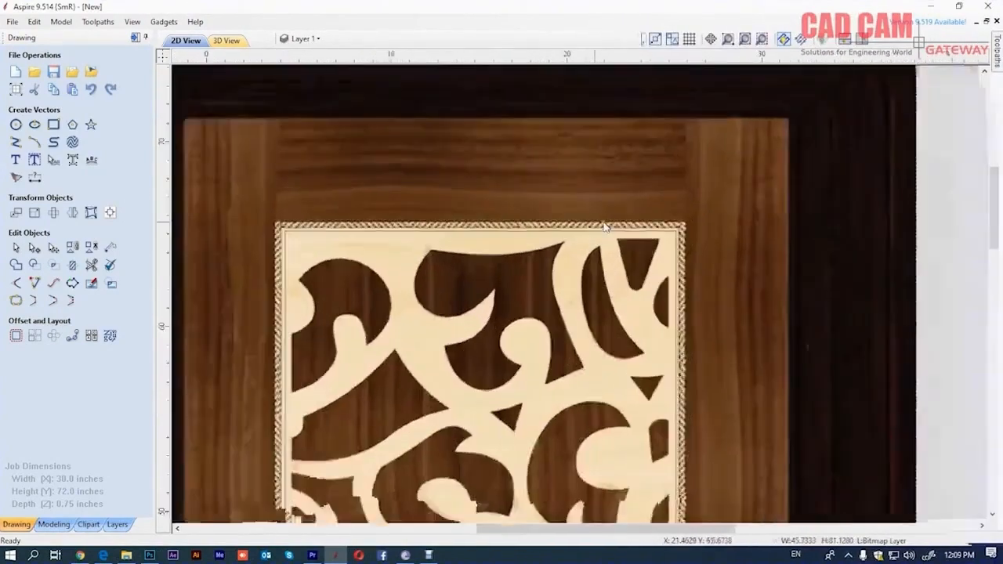
Crop the door image to the rectangle drawn around the ornamental panel
scroll(610, 231, down, 7)
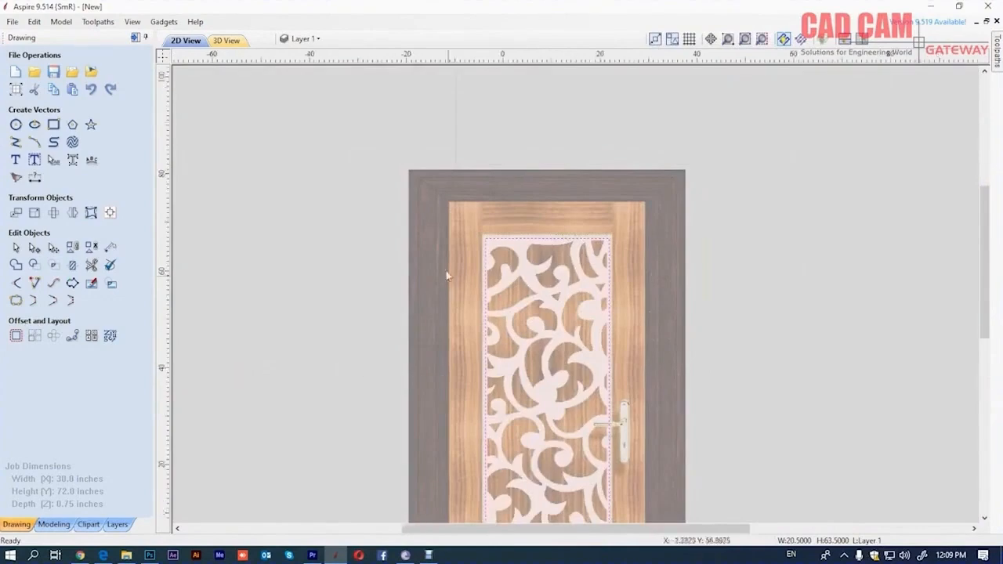
scroll(611, 228, down, 6)
click(111, 283)
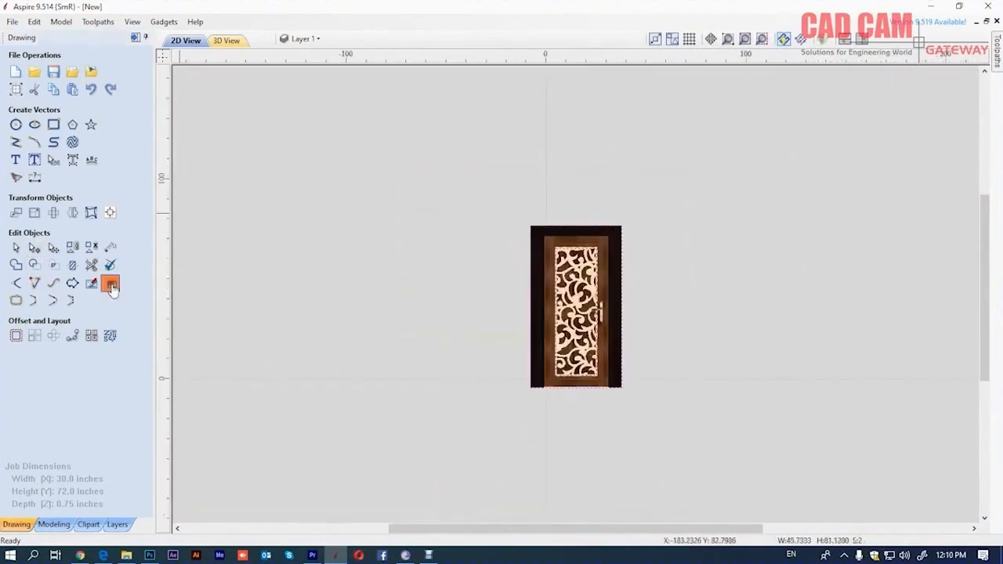
scroll(616, 262, up, 4)
click(595, 247)
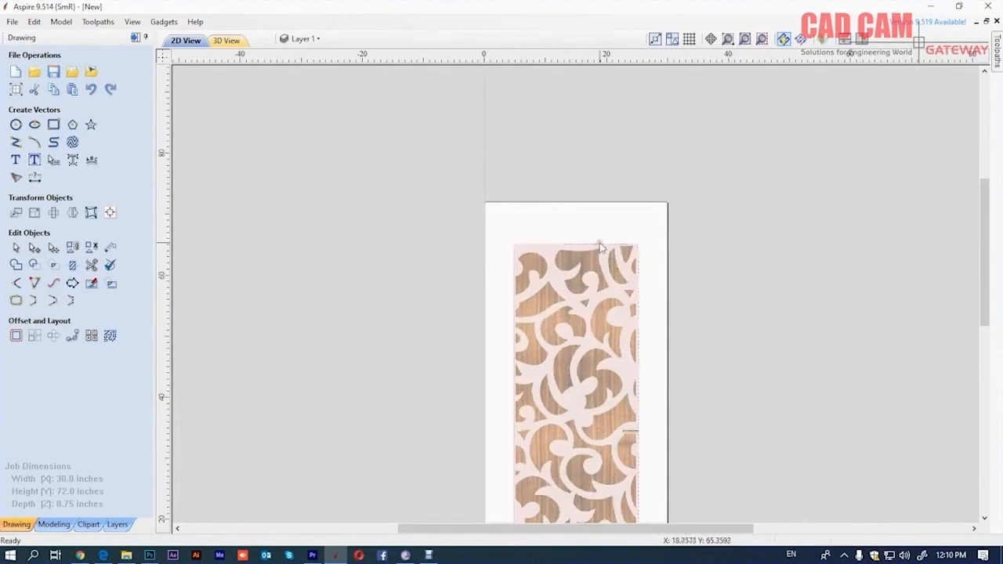
click(541, 203)
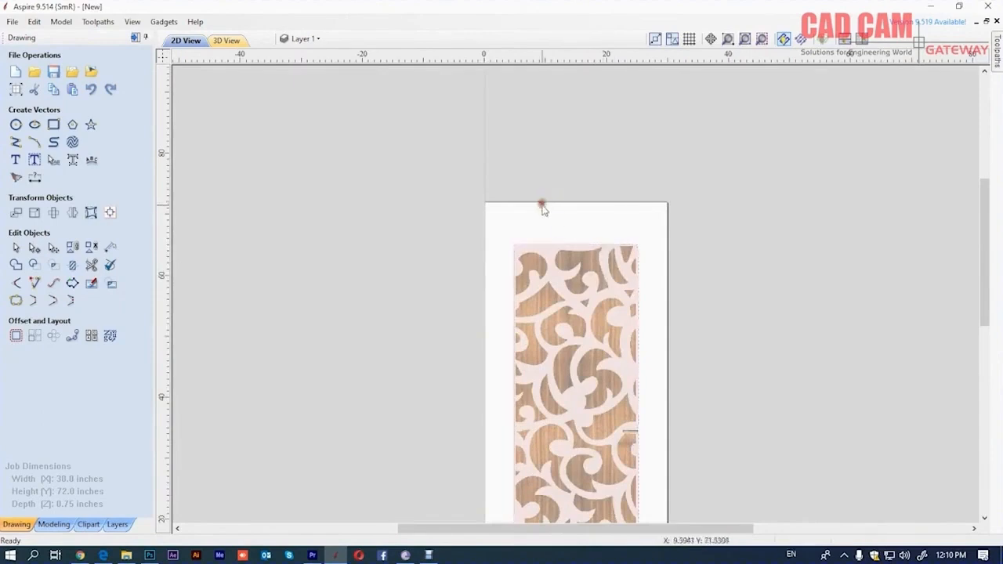
Draw a 30 by 72 inch rectangle along the edges of the job sheet
click(54, 125)
scroll(554, 212, down, 3)
mouse_move(538, 185)
mouse_down()
mouse_move(614, 275)
mouse_move(614, 366)
mouse_up()
scroll(598, 310, up, 2)
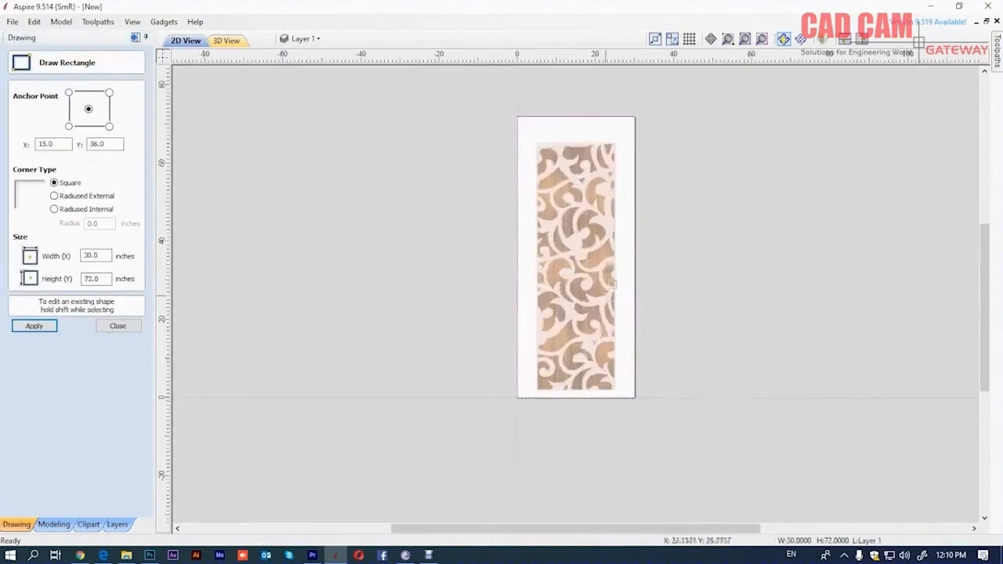
click(117, 326)
Offset the outer rectangle inwards by 5 inches with sharp corners, keeping the original
click(15, 334)
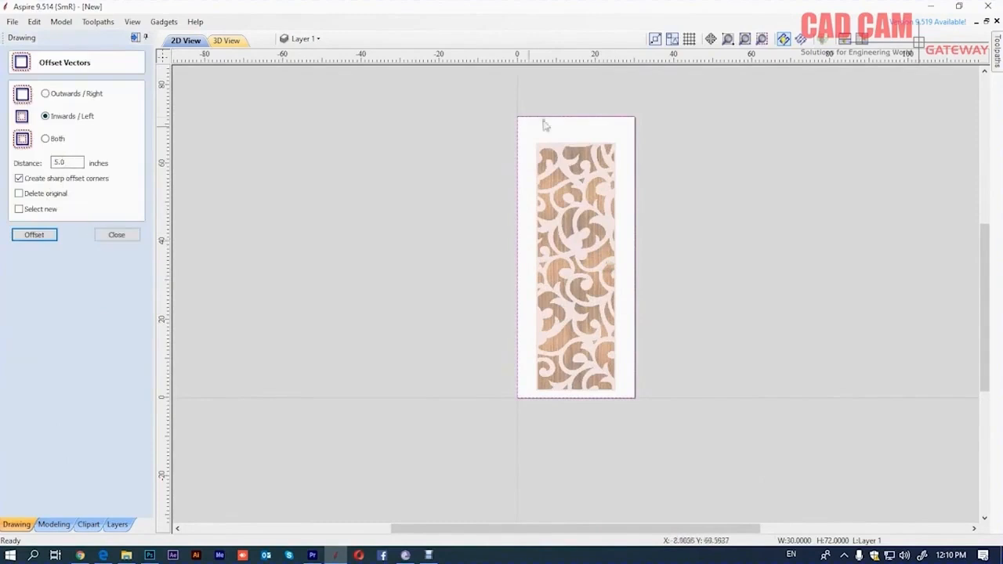
click(33, 234)
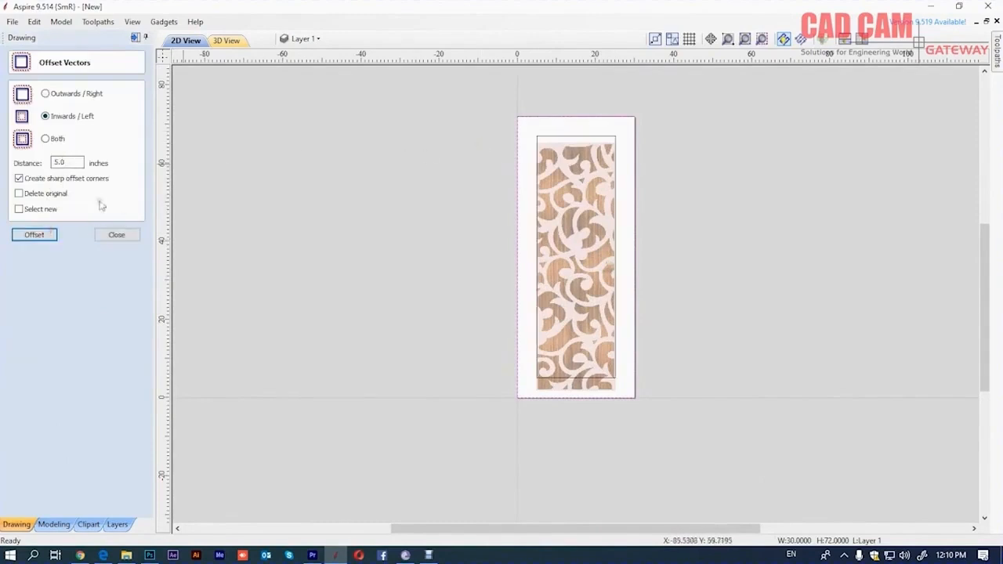
click(117, 234)
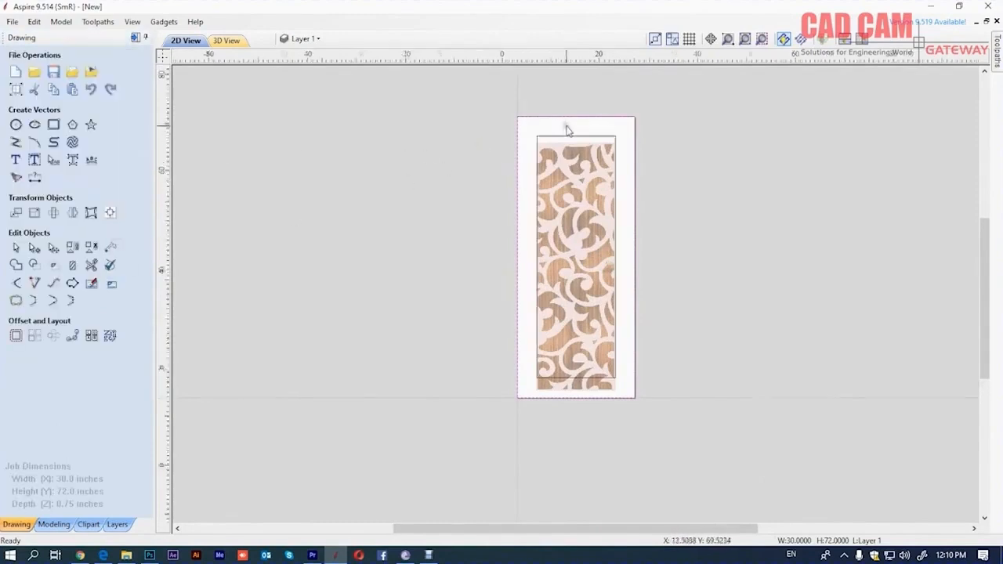
Check the width and height of the inner offset rectangle
scroll(568, 129, up, 2)
click(547, 146)
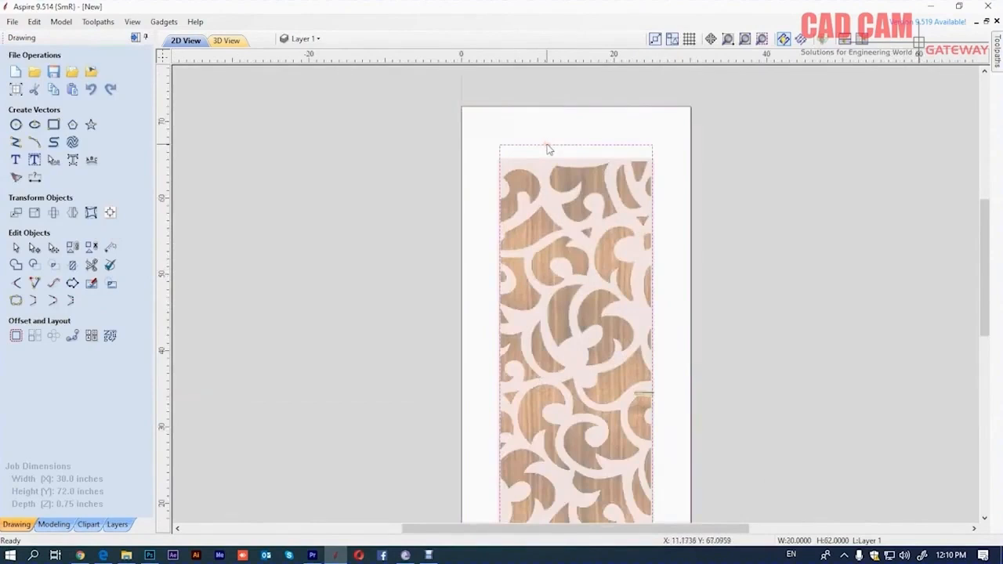
scroll(546, 117, down, 1)
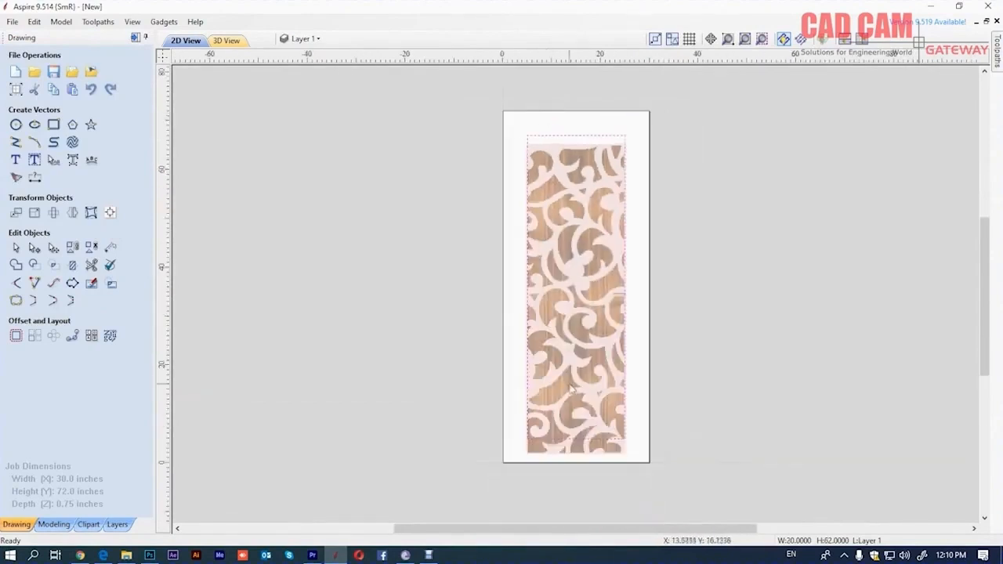
click(34, 212)
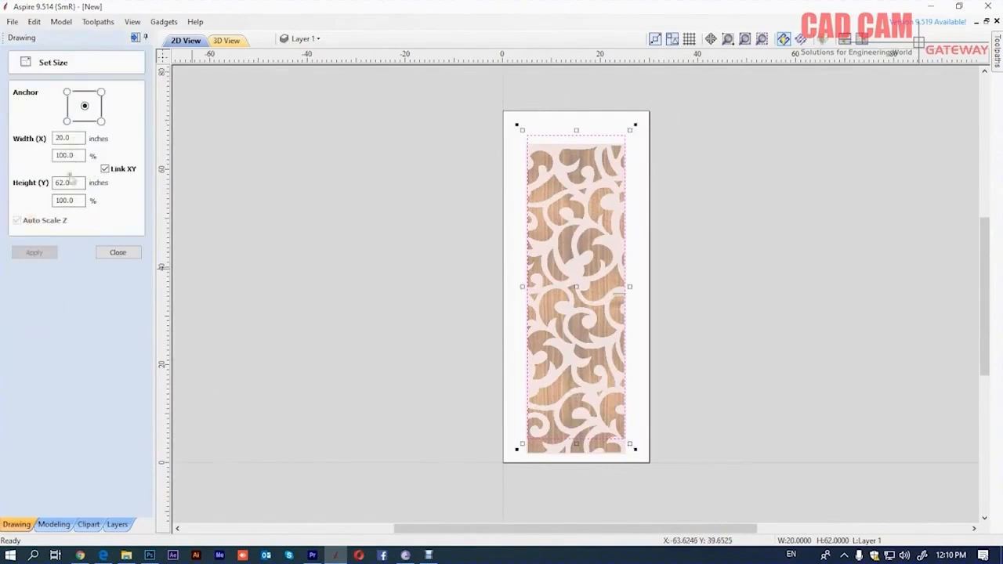
click(114, 252)
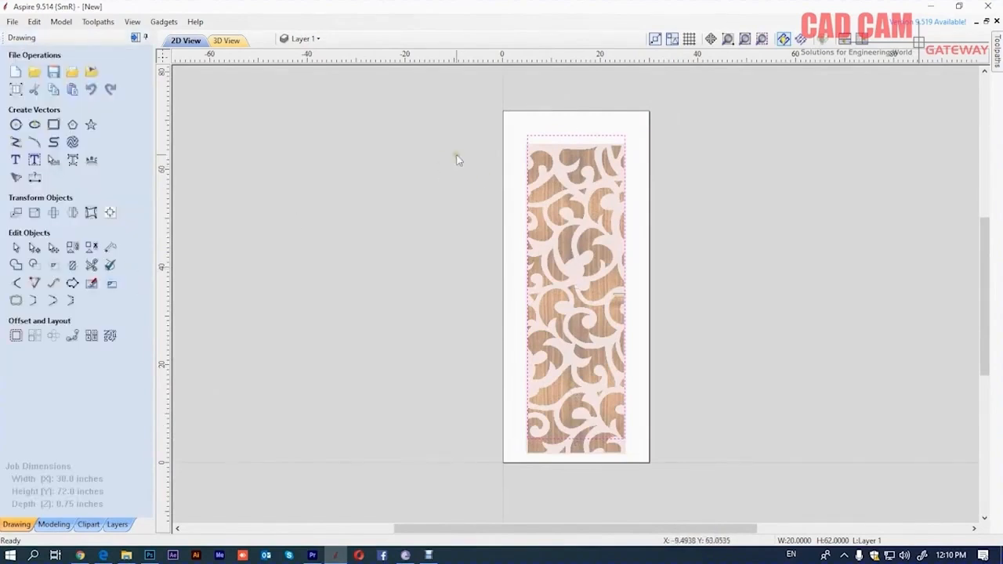
Resize the panel image to 20 inches wide by 62 inches high with the width and height unlinked
click(549, 129)
click(572, 159)
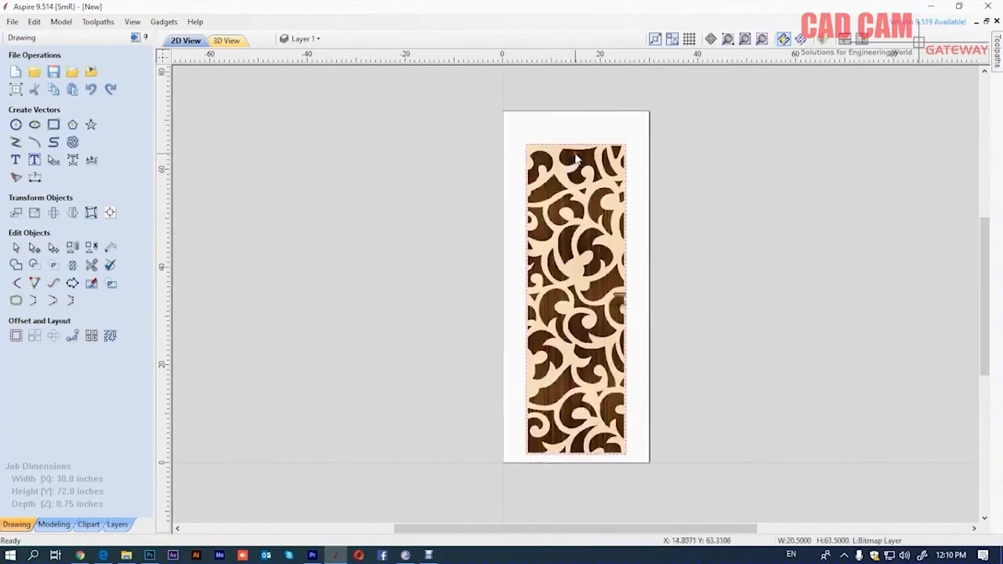
click(34, 212)
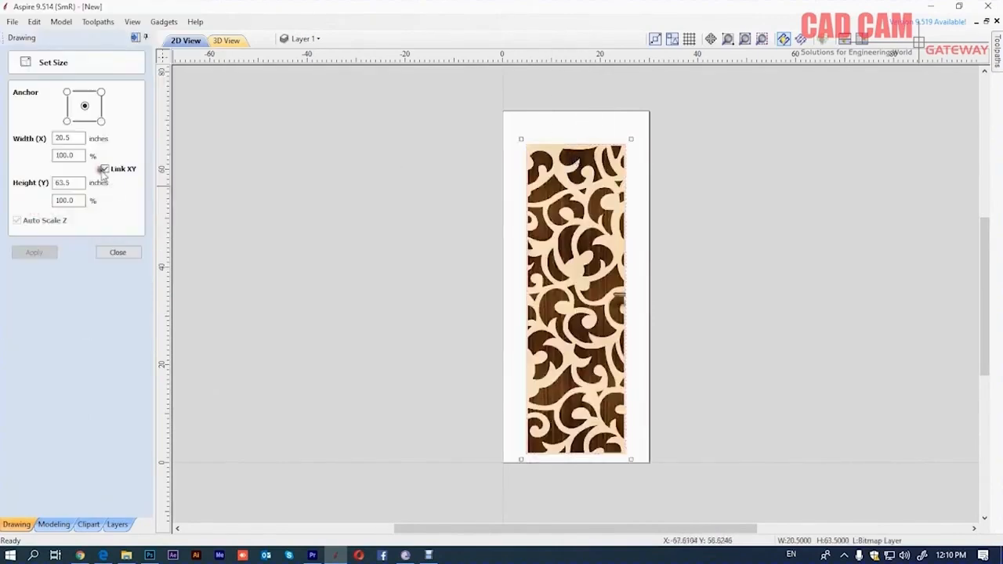
double_click(69, 138)
text(20)
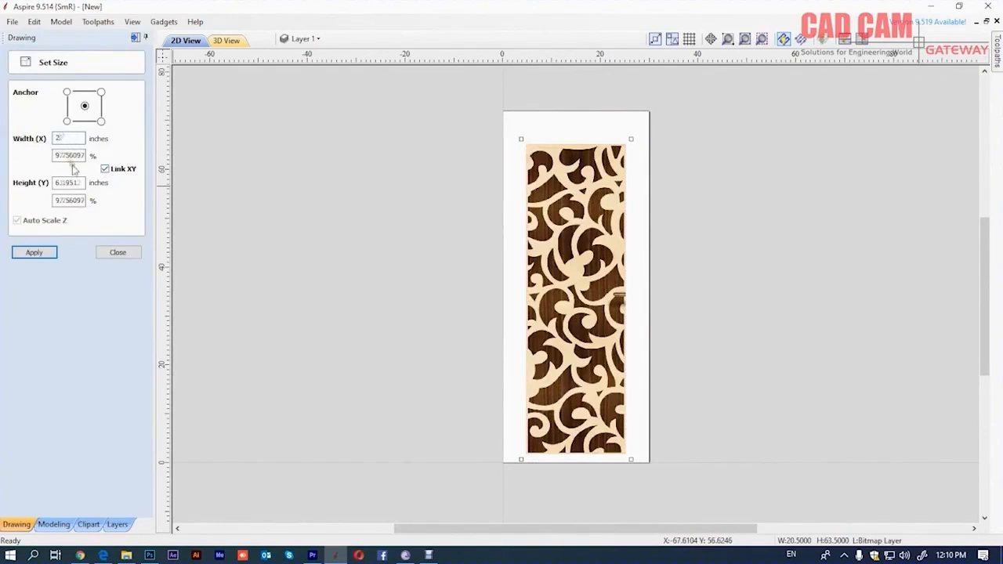
double_click(69, 183)
click(105, 168)
double_click(69, 182)
text(62)
click(34, 252)
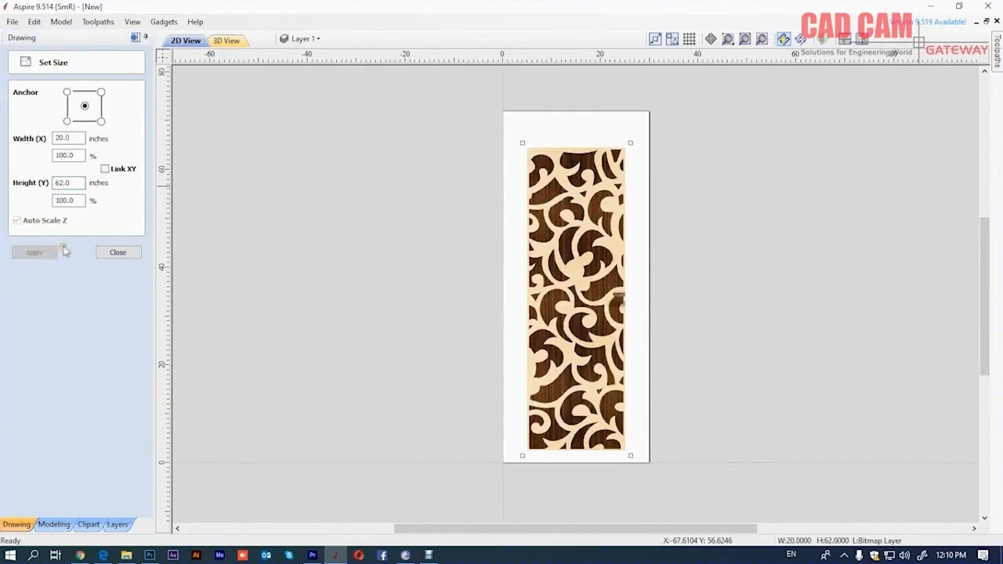
click(103, 252)
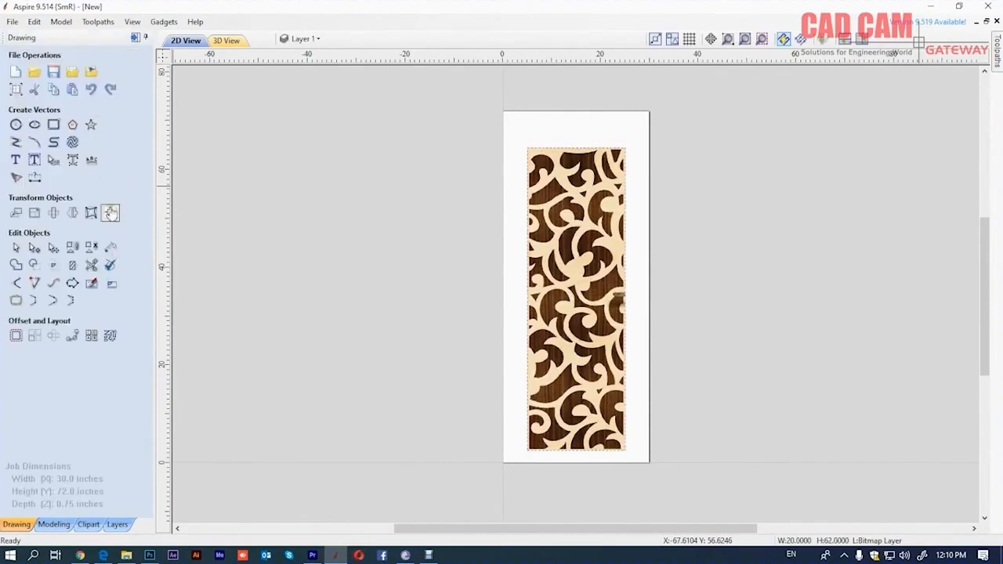
Centre the resized panel image on the material in both directions
click(111, 212)
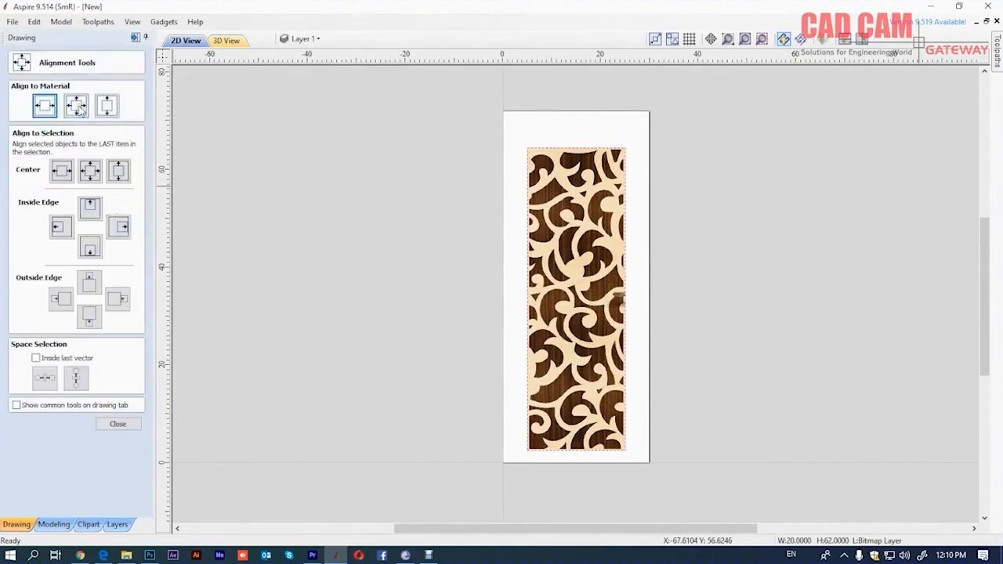
click(78, 110)
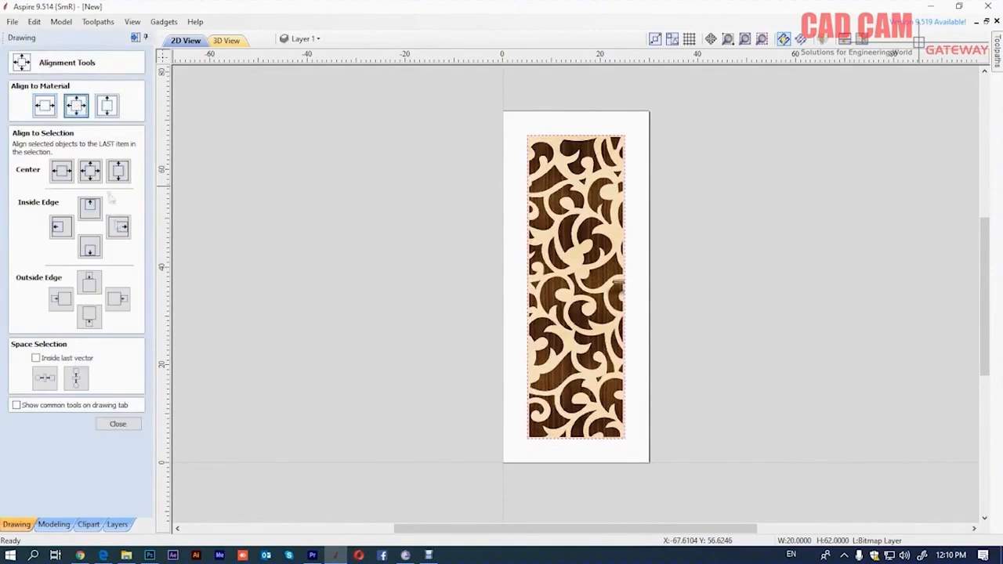
click(124, 424)
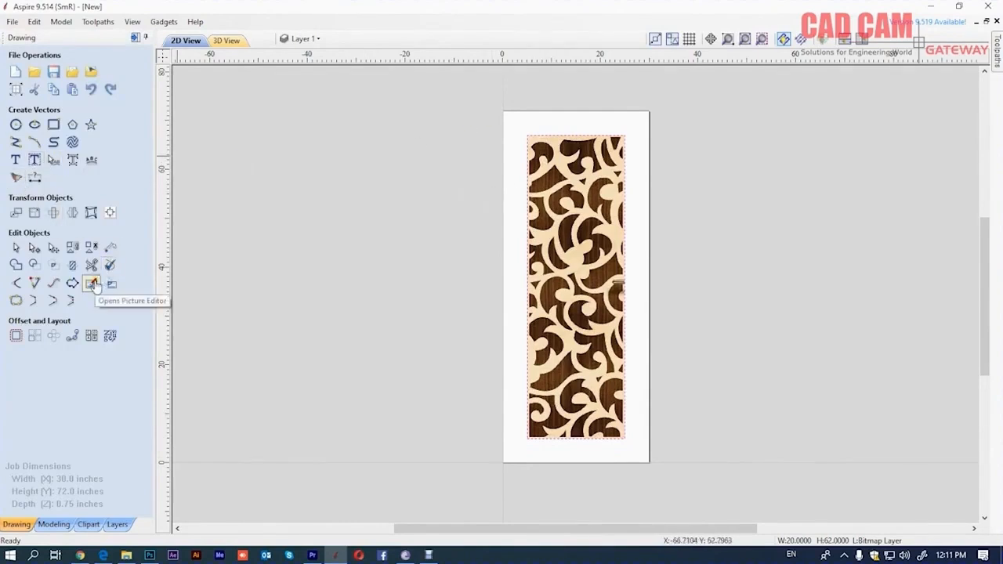
Try raising the contrast and adjusting the brightness of the panel image in the picture editor
click(92, 284)
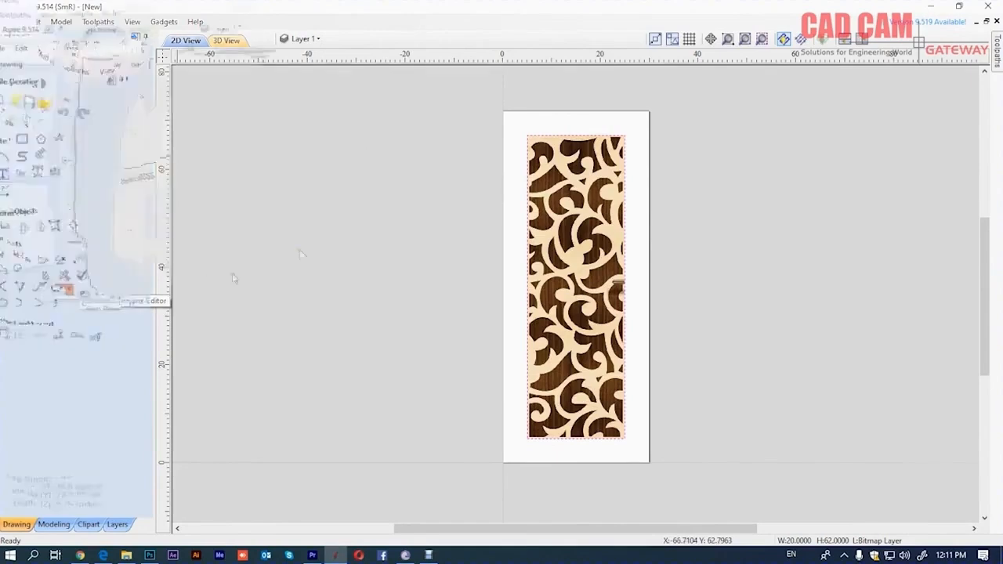
scroll(600, 128, up, 4)
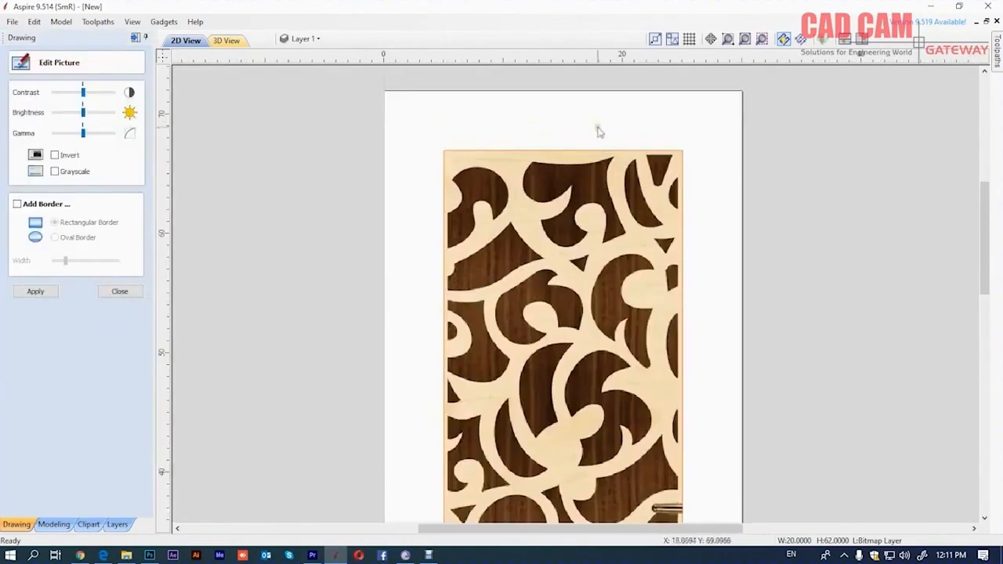
scroll(546, 198, down, 2)
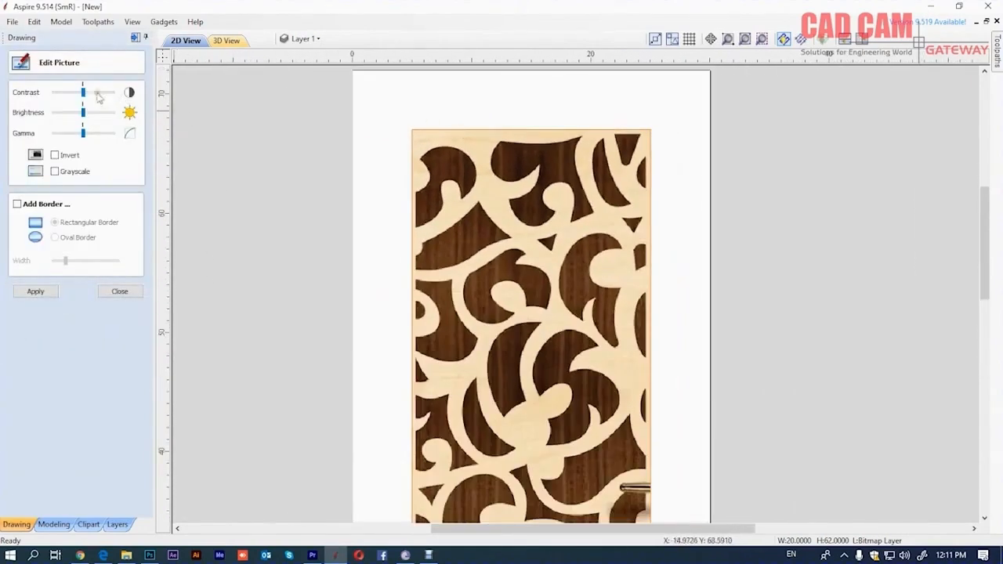
drag(83, 93, 79, 115)
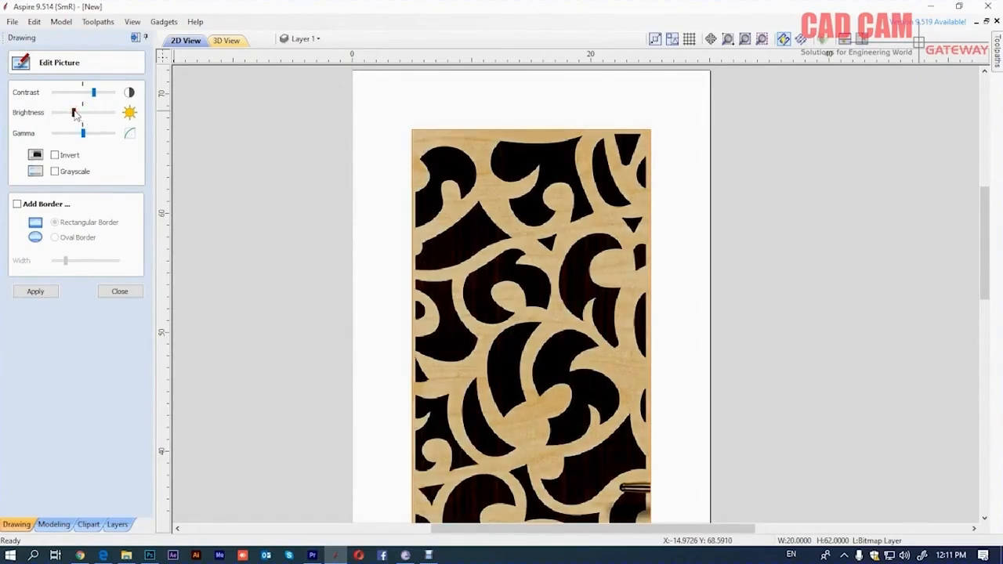
mouse_move(75, 114)
mouse_down()
mouse_move(90, 94)
mouse_move(83, 113)
mouse_up()
click(35, 291)
click(120, 291)
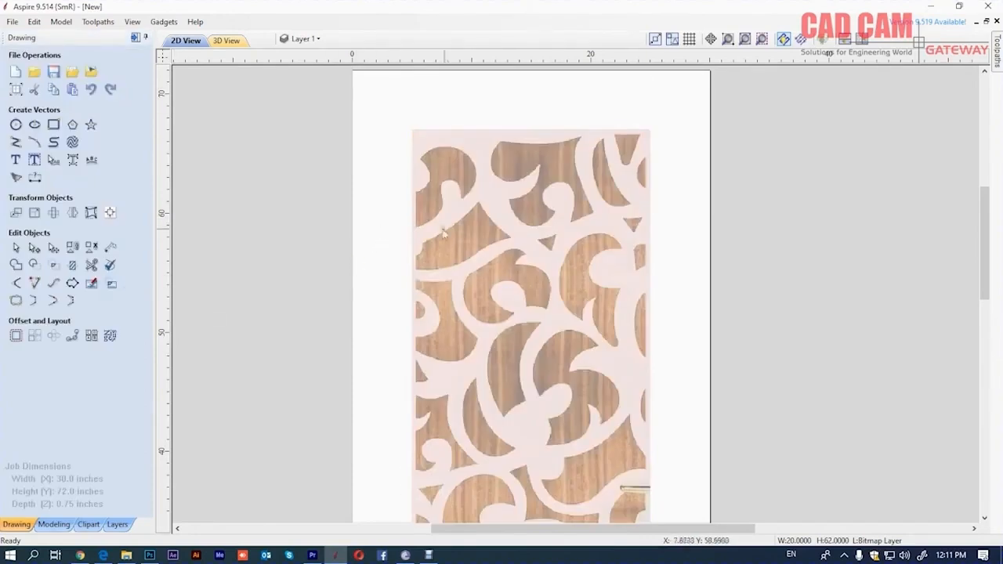
Set up a bitmap trace of the panel image in colour mode, reduced to 2 colours
click(15, 177)
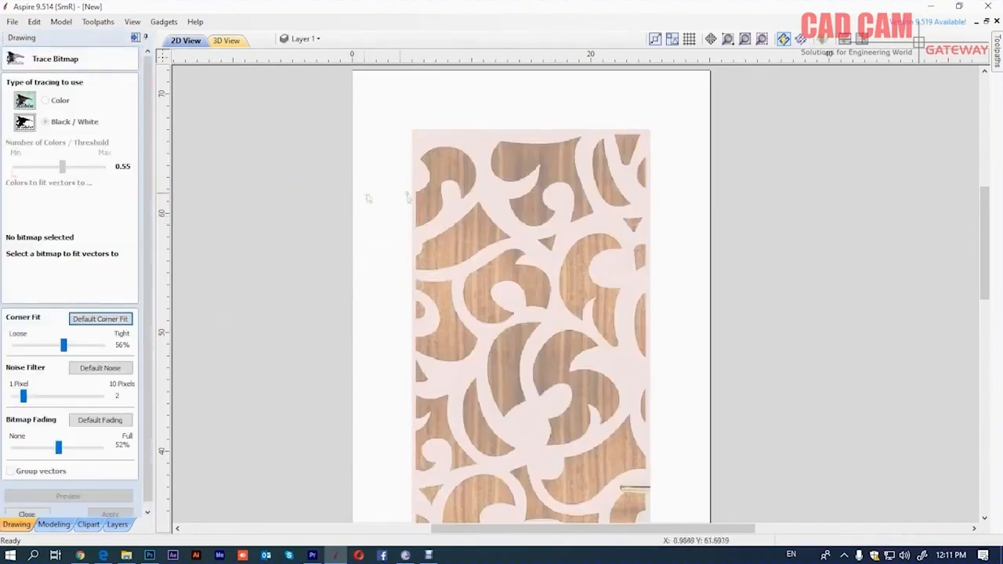
click(471, 191)
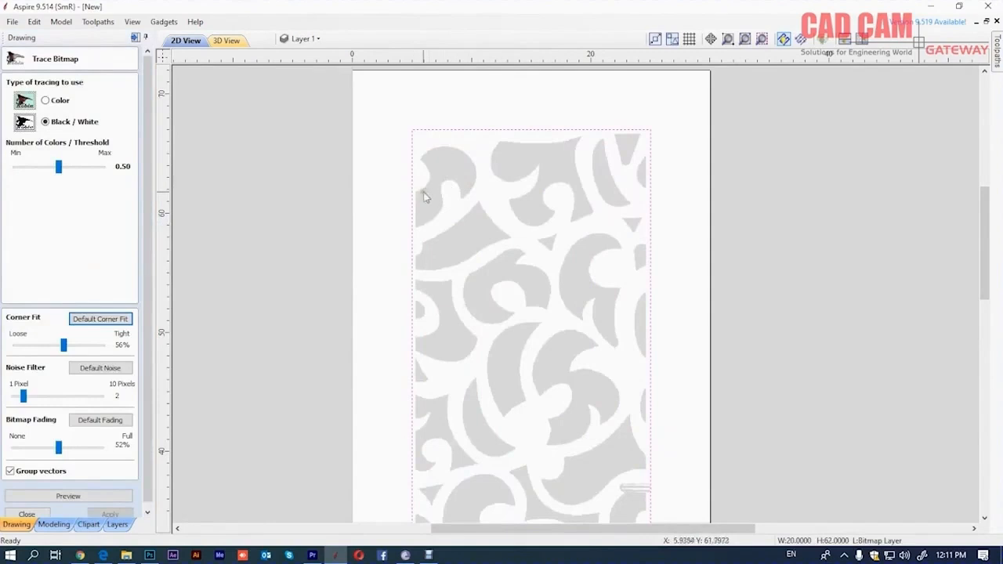
click(45, 100)
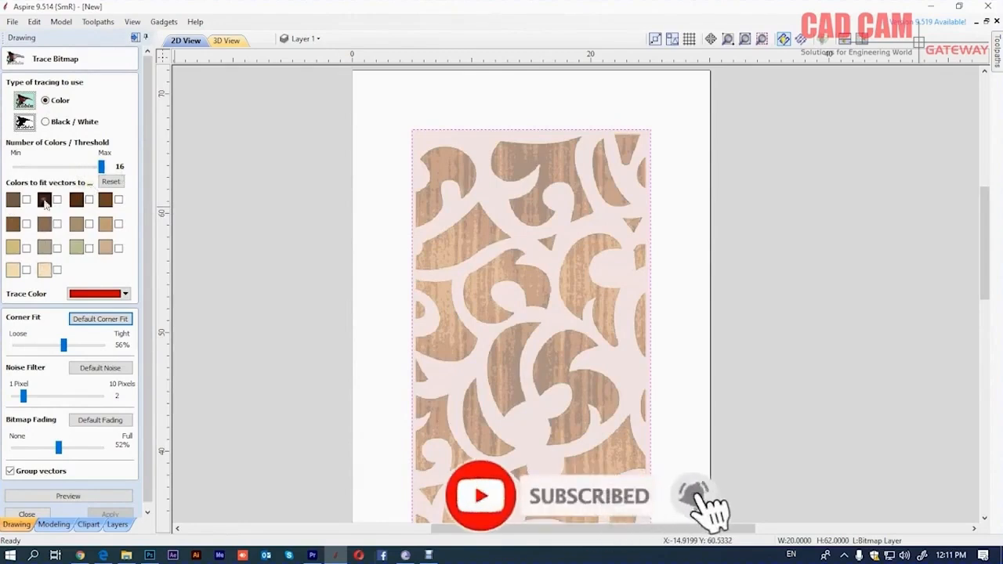
drag(102, 167, 15, 167)
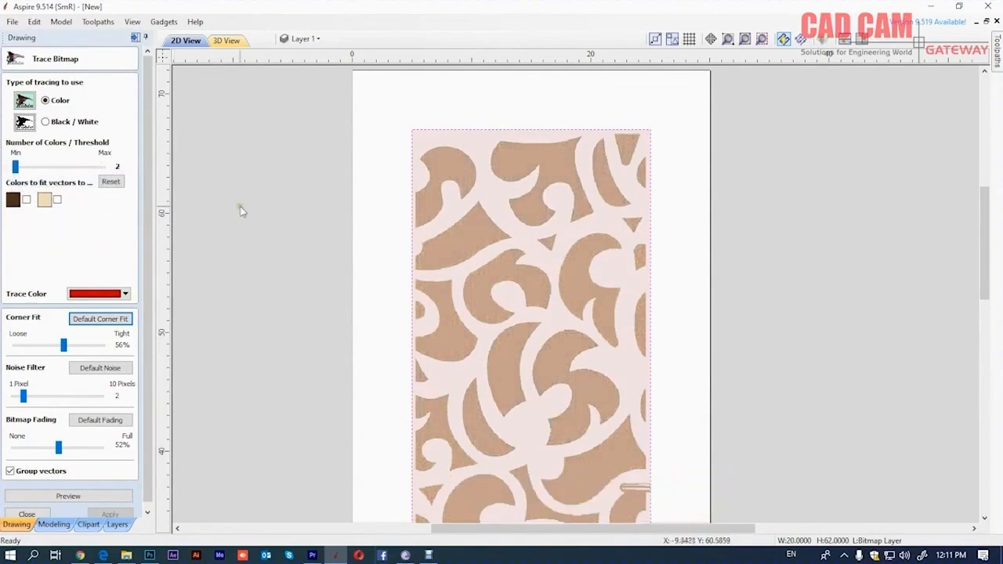
Compare the dark brown and cream areas for tracing and keep only the dark brown colour selected
click(56, 200)
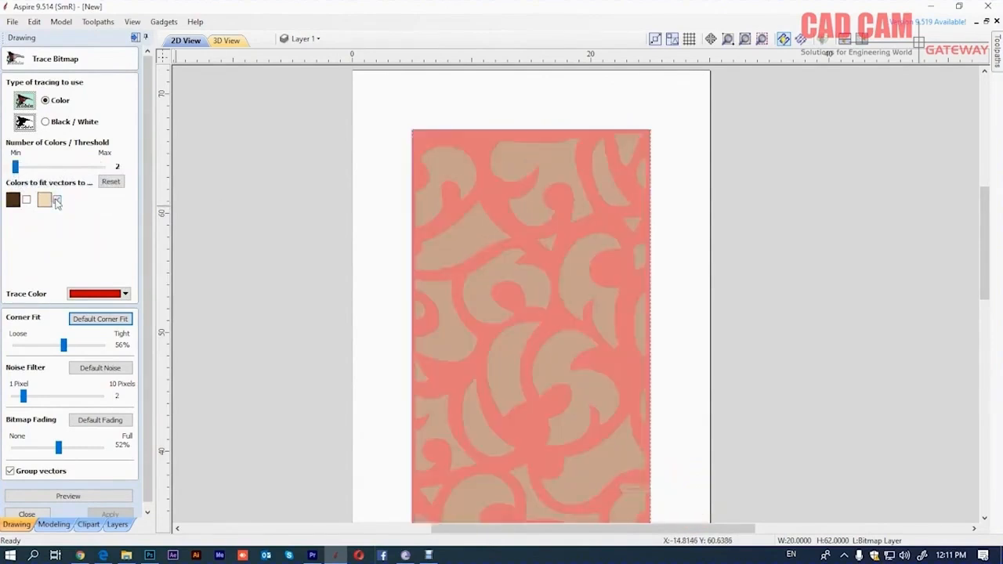
click(26, 201)
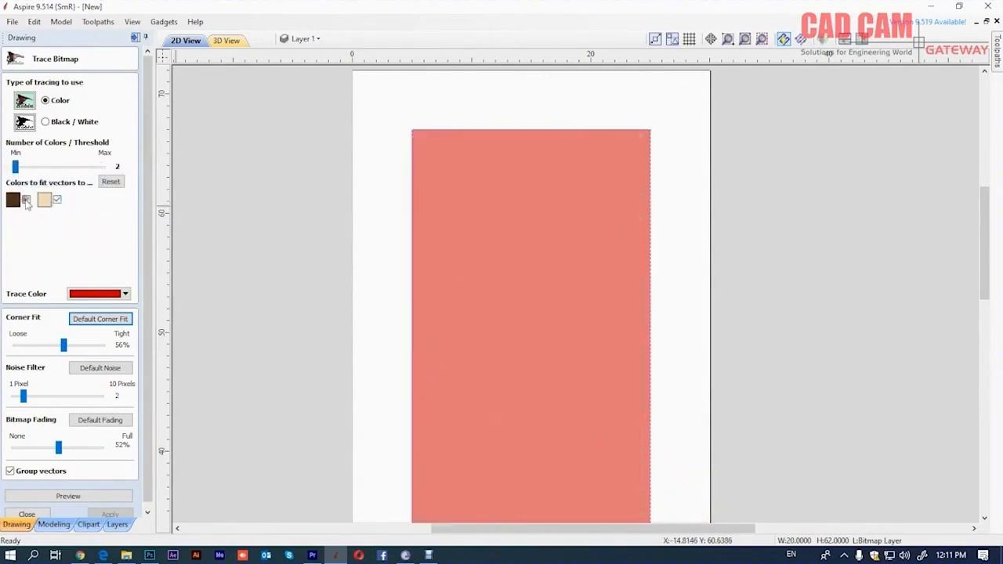
click(57, 201)
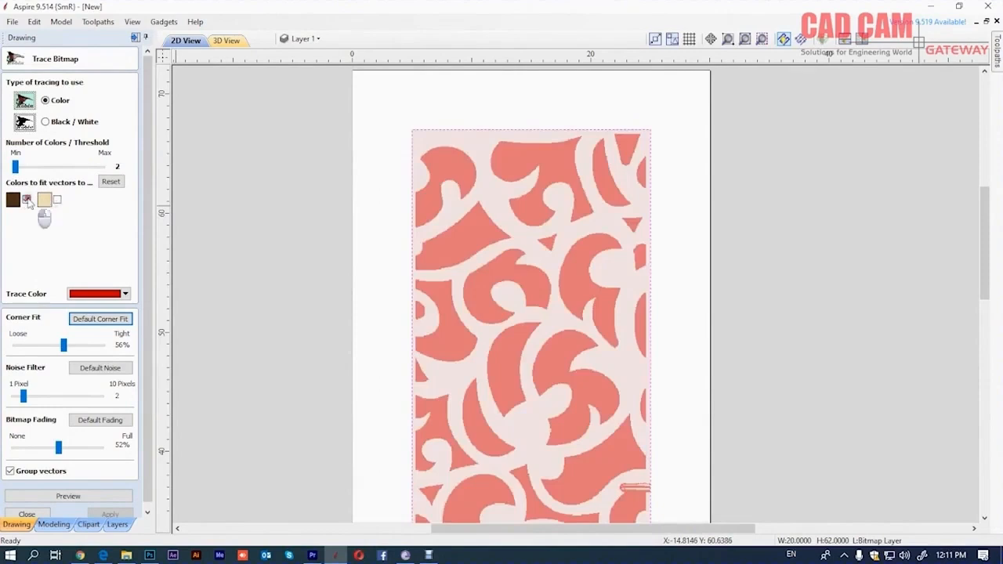
click(26, 201)
click(56, 201)
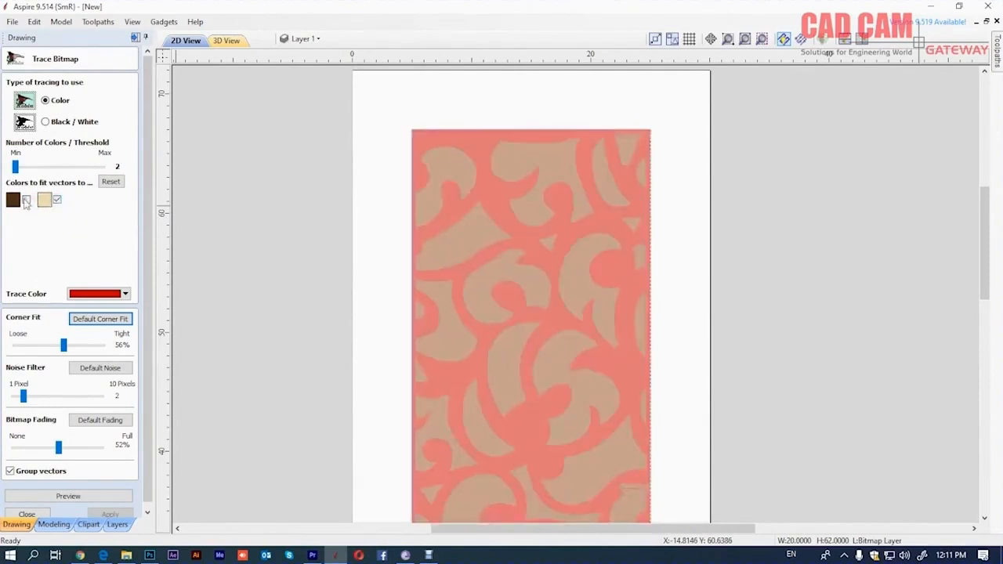
click(26, 201)
click(57, 201)
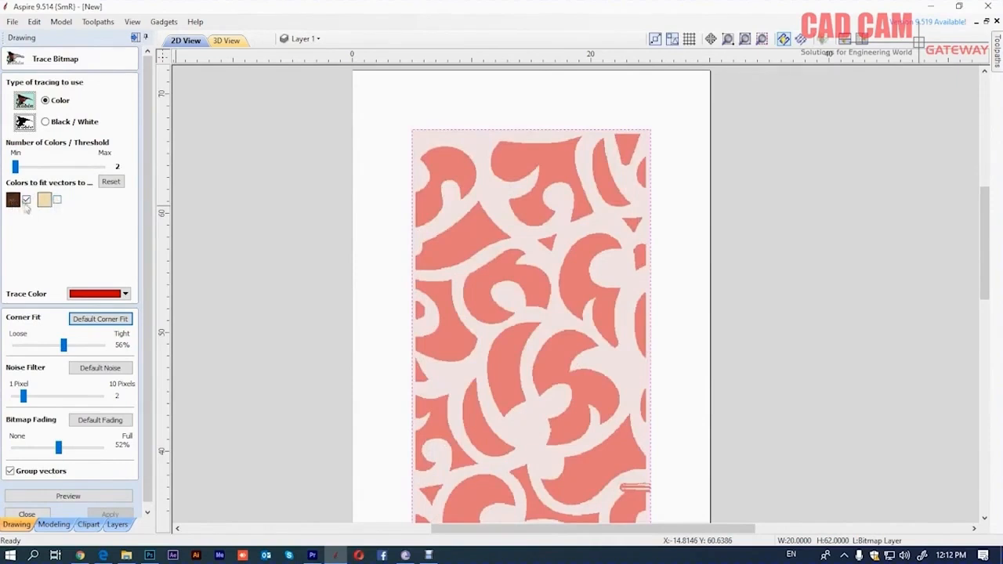
Trace the dark brown areas with a noise filter of 5 pixels, and hide the bitmap layer
drag(23, 396, 53, 396)
click(78, 497)
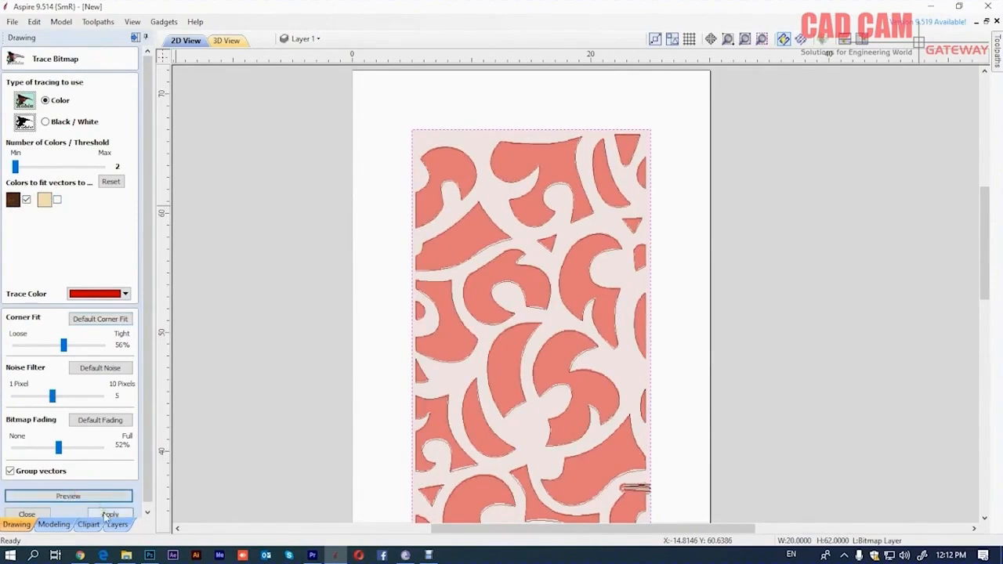
click(110, 515)
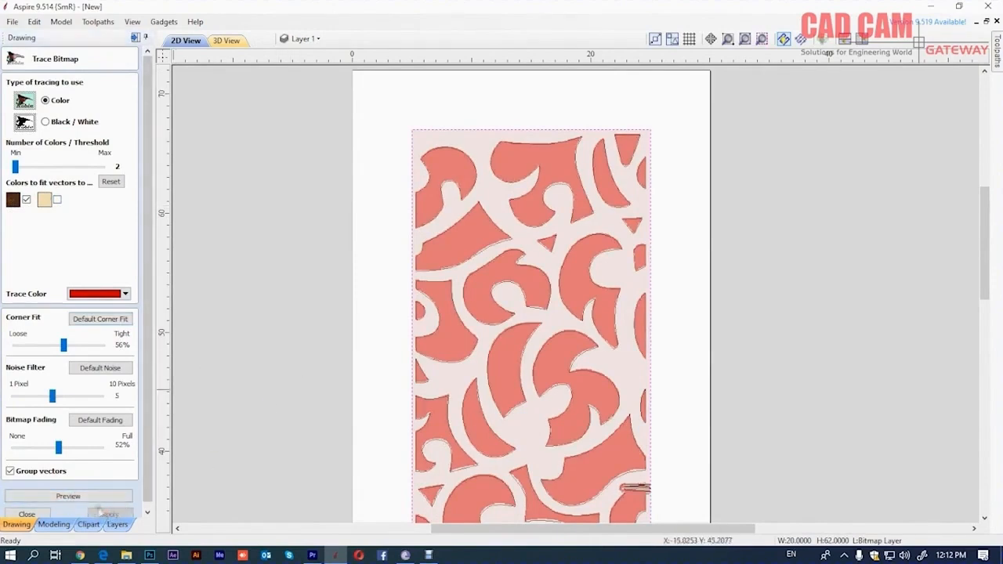
click(45, 515)
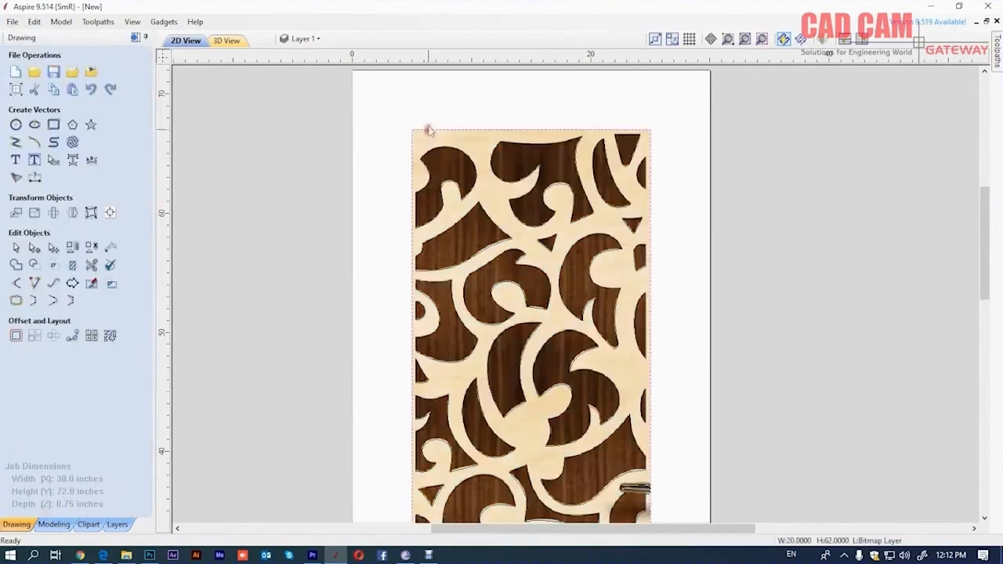
click(318, 41)
click(305, 69)
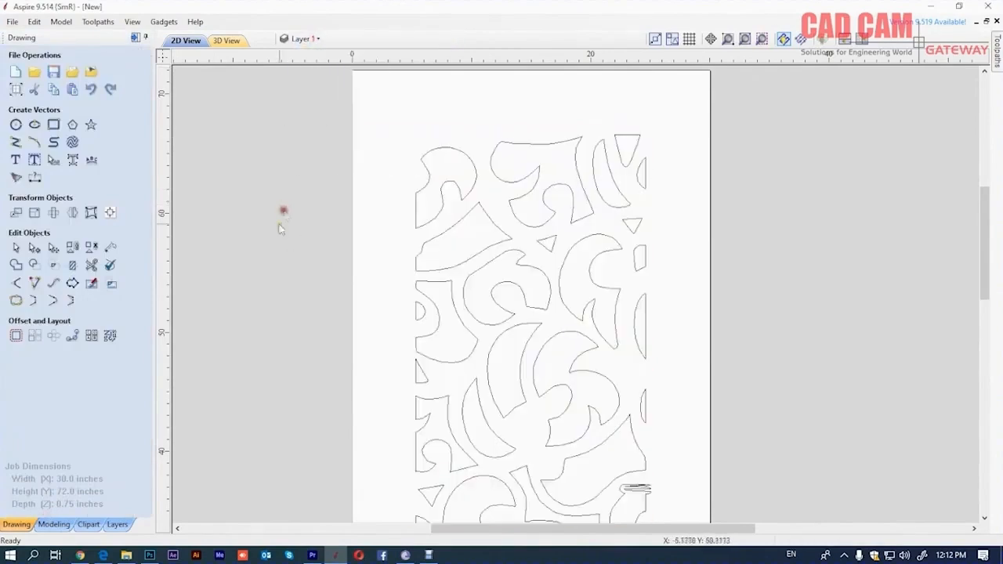
Ungroup the traced vectors and open the outline containing the door handle for node editing
scroll(461, 108, down, 1)
scroll(460, 108, down, 2)
scroll(633, 260, up, 1)
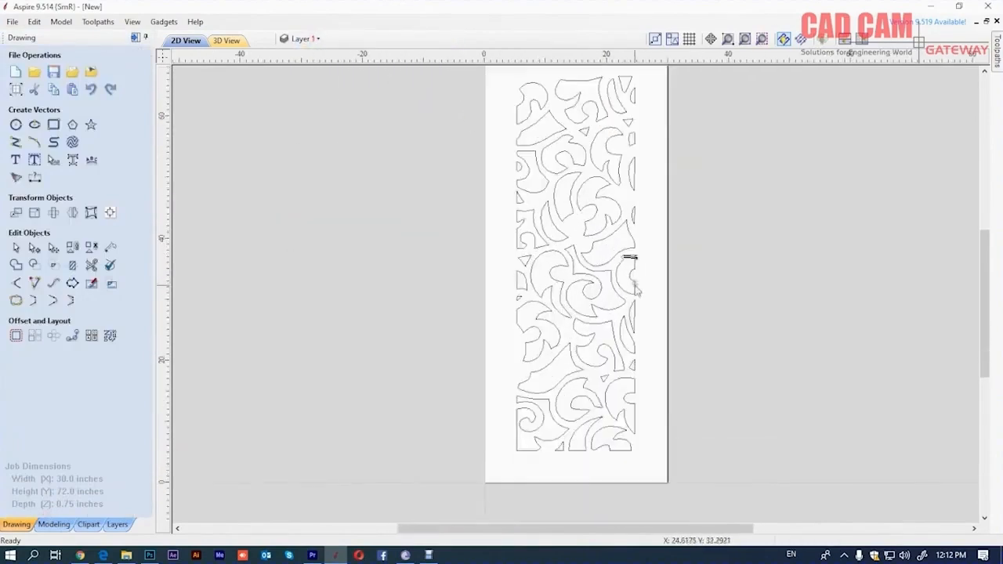
scroll(643, 257, up, 3)
scroll(643, 257, up, 2)
drag(526, 217, 679, 287)
click(625, 257)
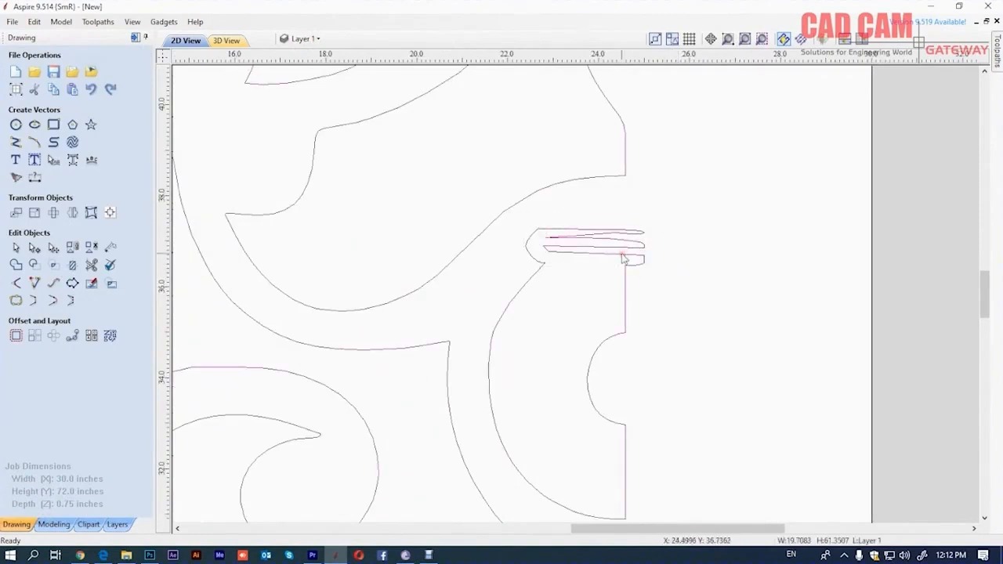
drag(522, 218, 555, 237)
click(608, 255)
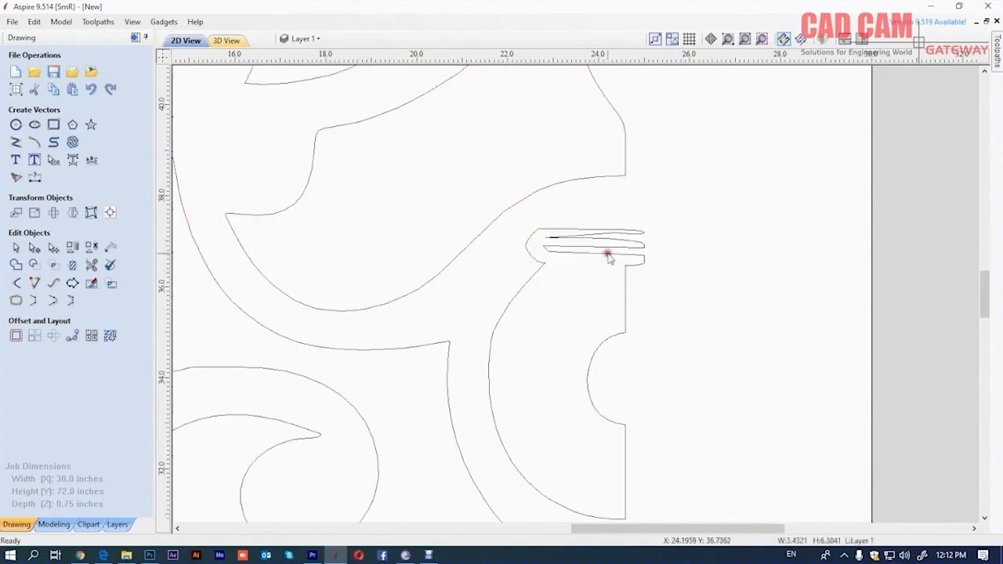
double_click(612, 256)
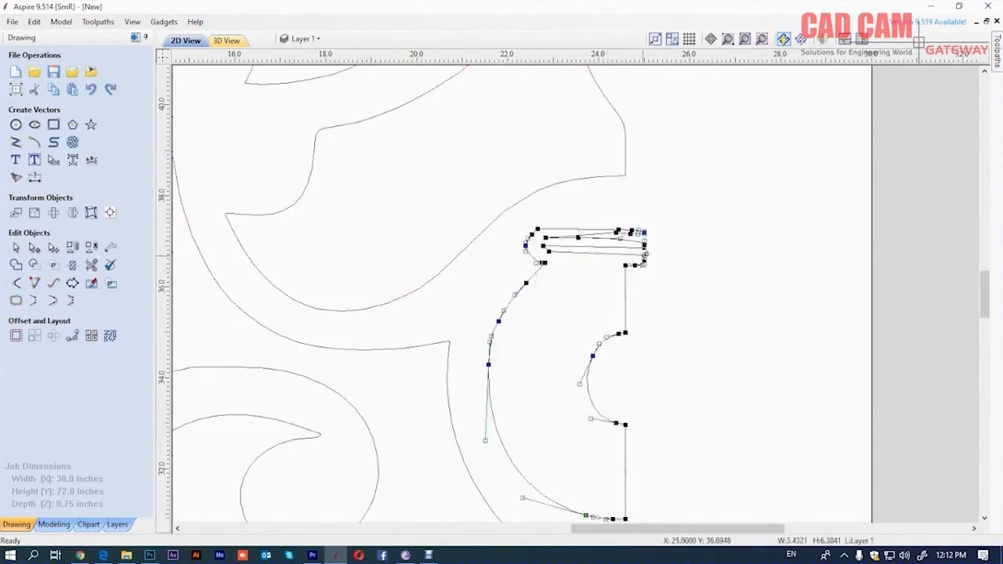
Cut the outline at the two corner nodes where the door handle shape joins the ornament
scroll(624, 266, up, 4)
right_click(624, 266)
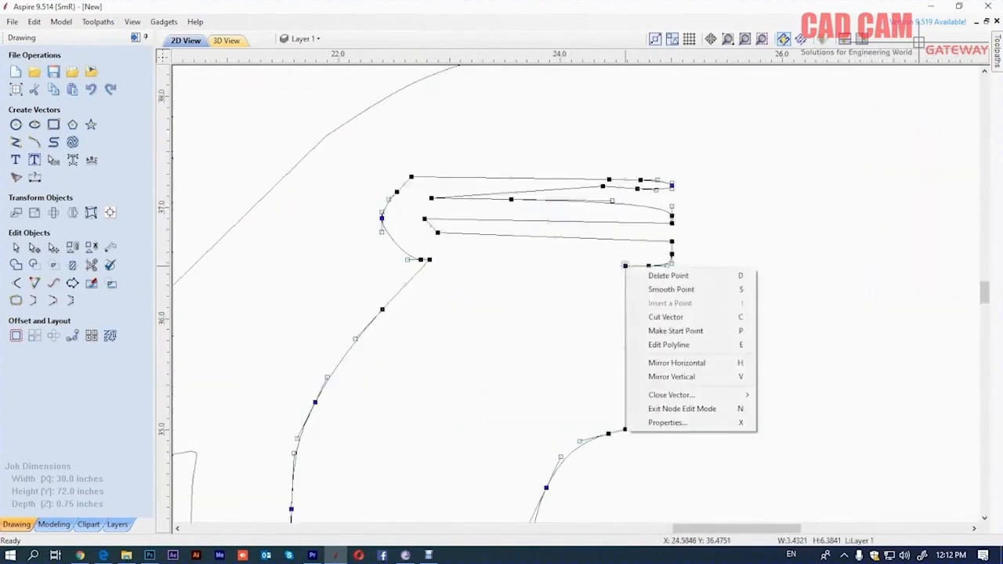
click(672, 319)
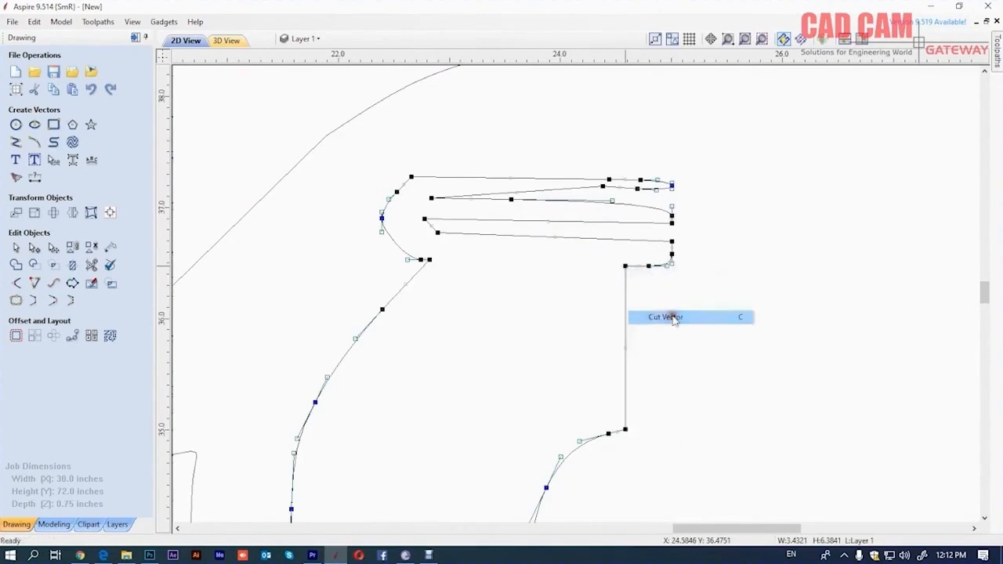
right_click(429, 261)
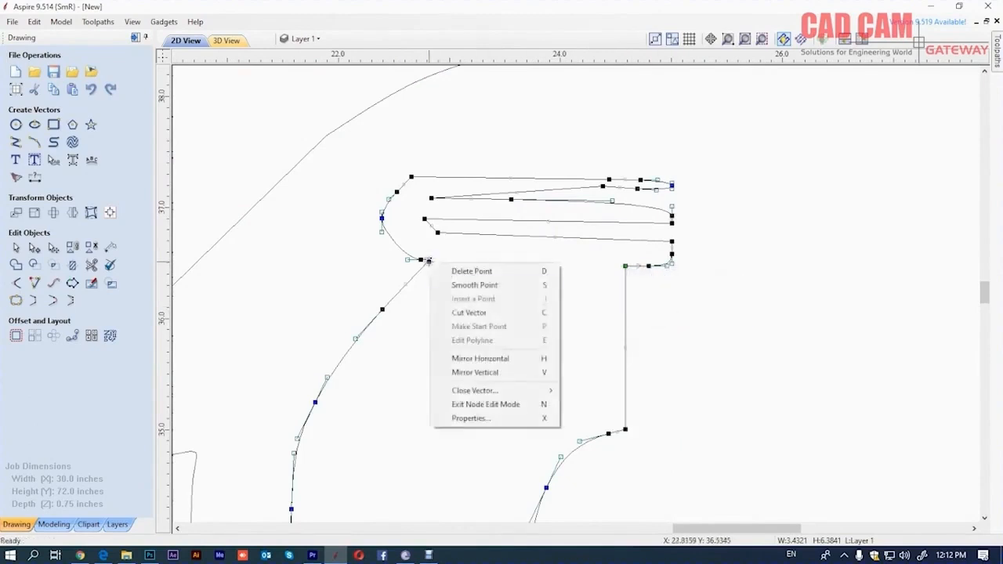
click(472, 312)
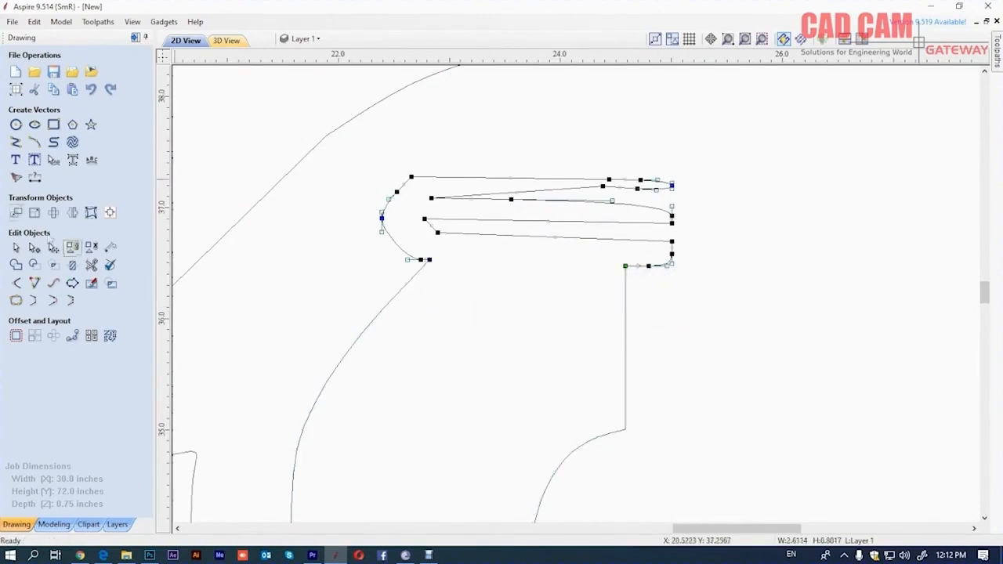
Delete the separated door handle segment from the traced outline
click(16, 247)
click(448, 279)
click(450, 177)
key(Delete)
scroll(524, 178, down, 5)
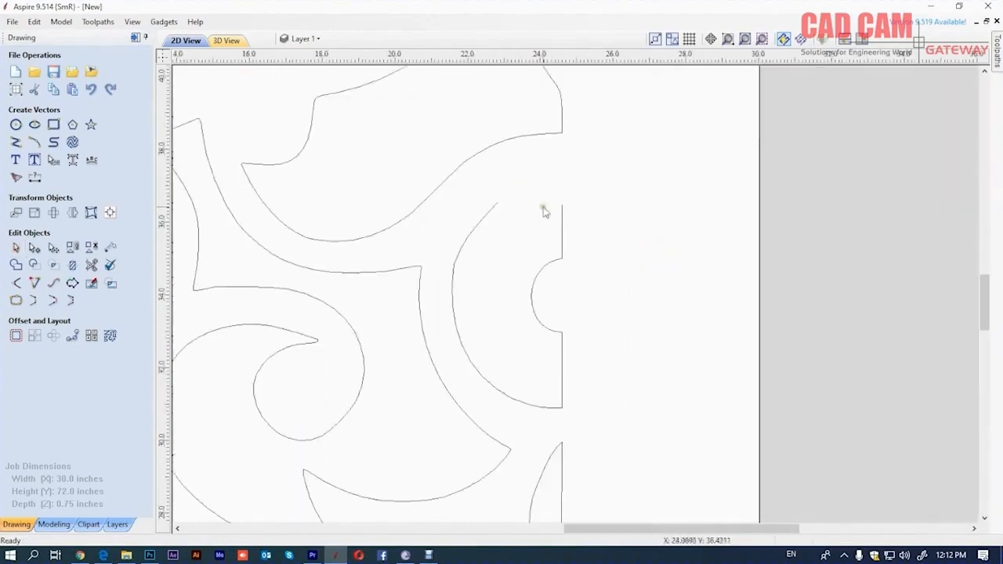
Close the gap in the cut outline by moving its curved open end and the straight edge's end to a shared upper corner
click(486, 217)
double_click(486, 217)
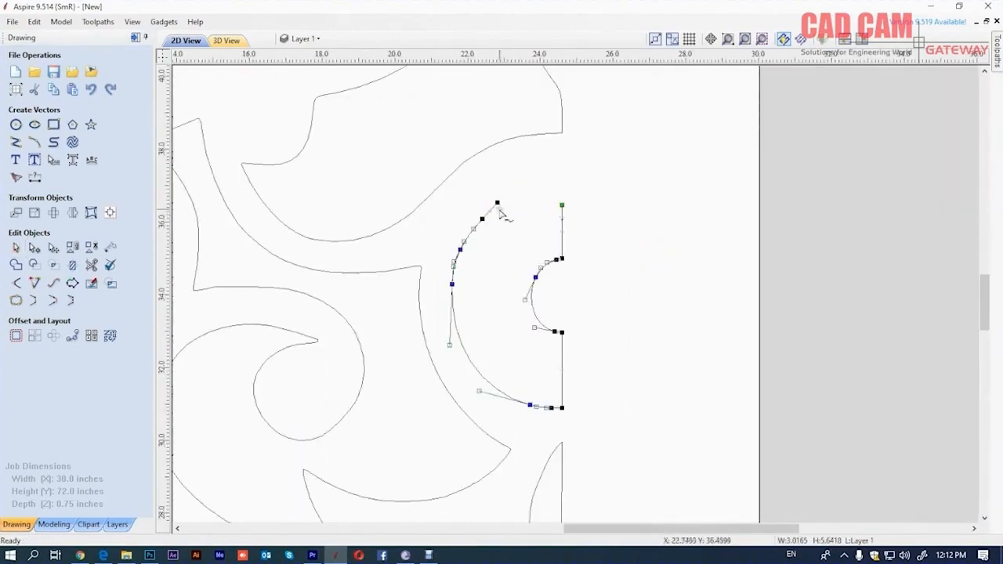
drag(497, 202, 563, 183)
click(563, 183)
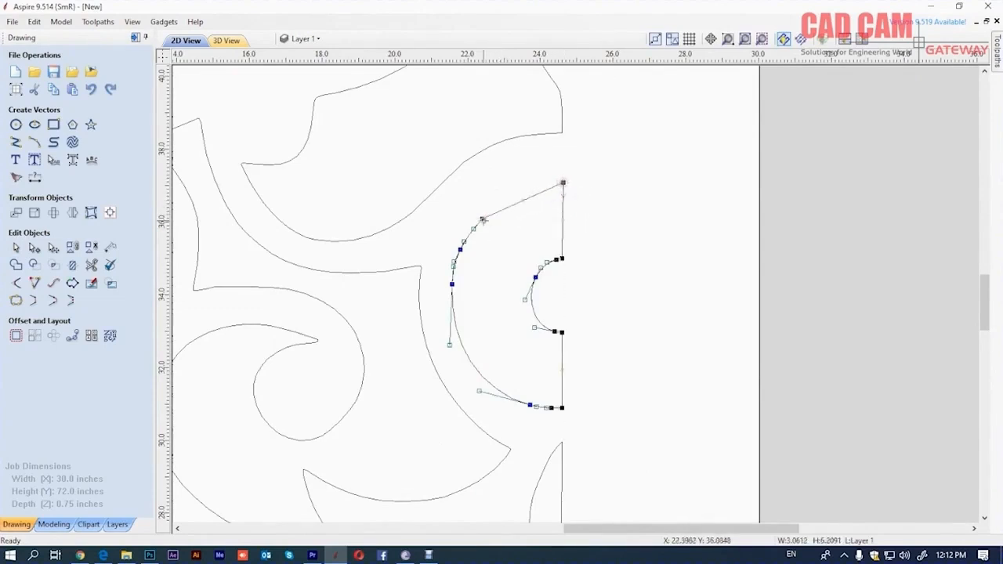
Delete the two extra nodes on the outer arc's upper part and adjust its curve handles into a smooth rounded shape
right_click(483, 220)
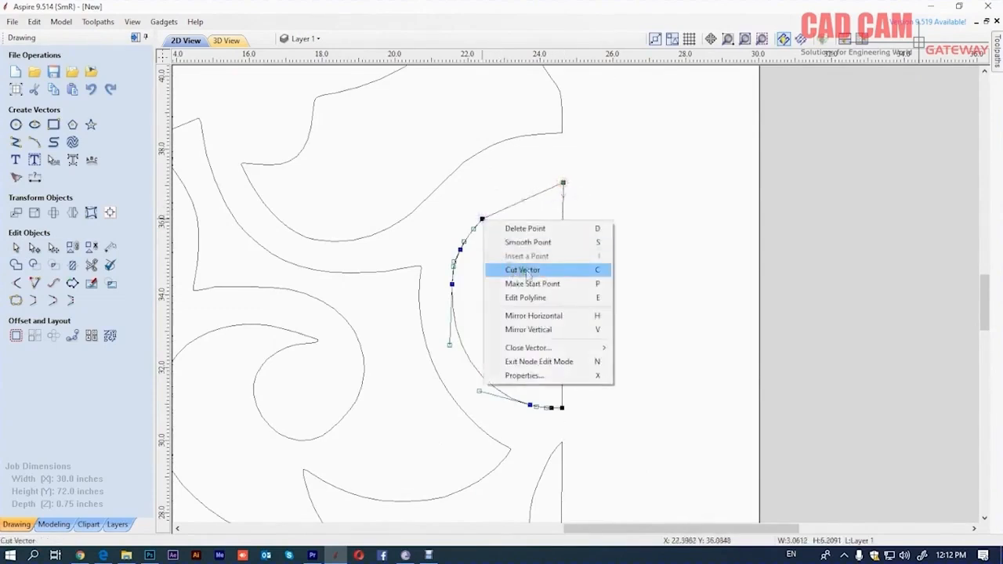
click(533, 229)
right_click(461, 249)
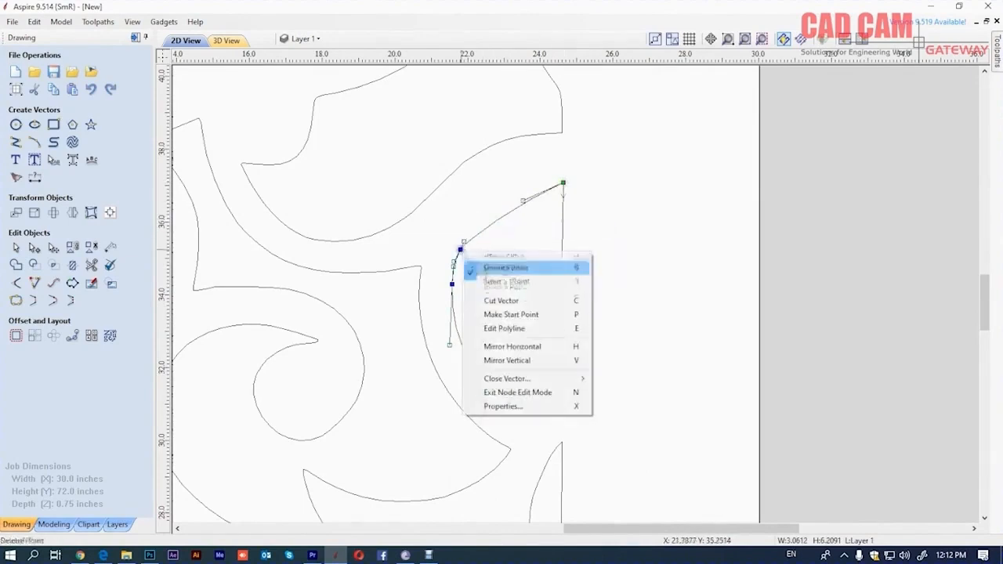
click(497, 258)
drag(524, 201, 481, 183)
drag(453, 267, 452, 250)
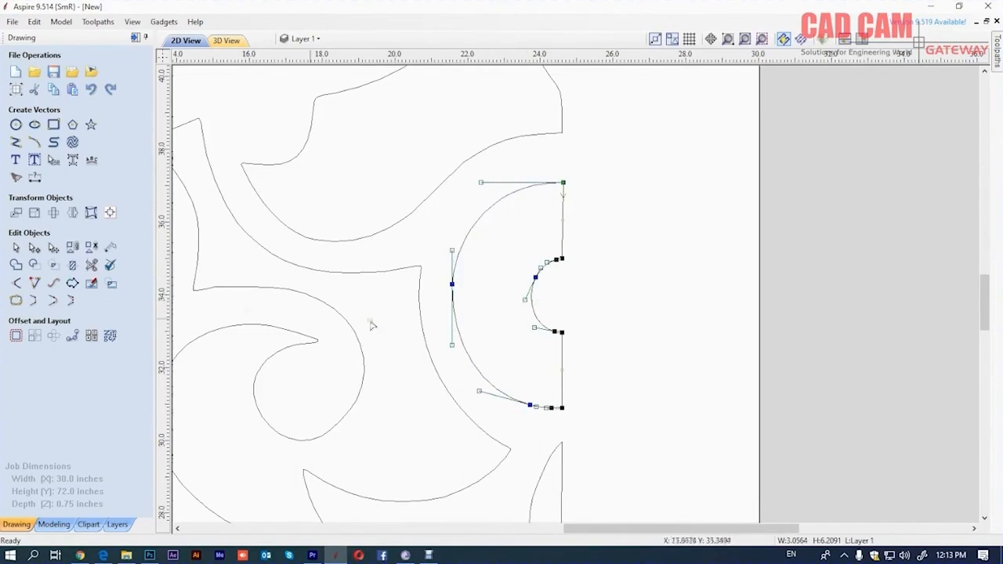
Insert a point at the inner arc's outermost part and delete the two surplus nodes on its upper half
scroll(558, 287, up, 3)
right_click(556, 235)
click(601, 245)
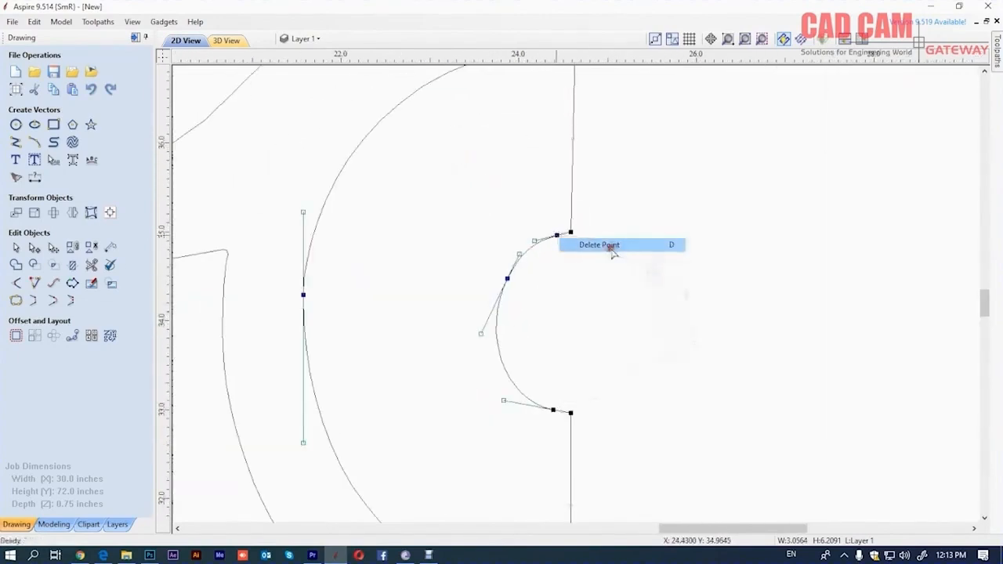
right_click(498, 331)
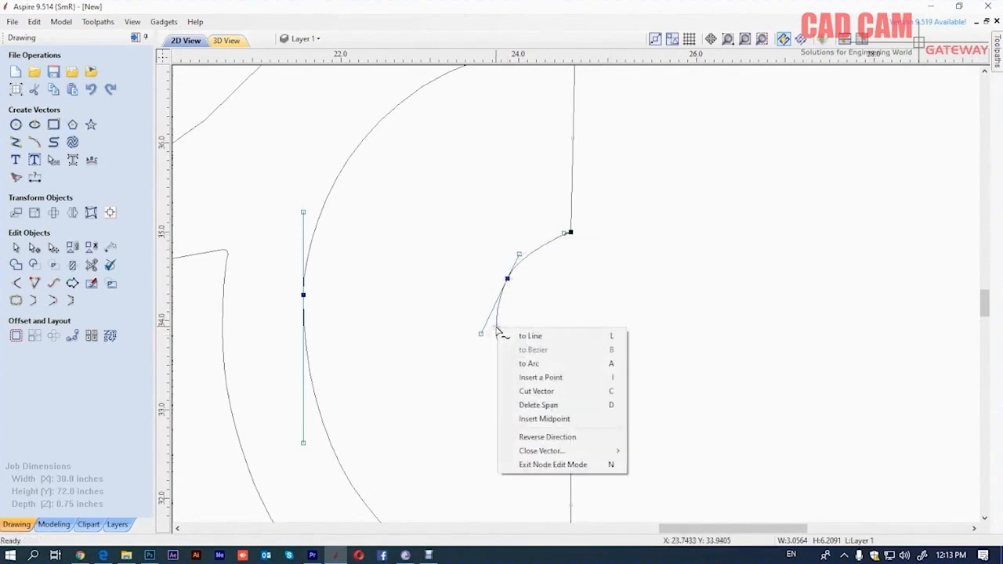
click(548, 380)
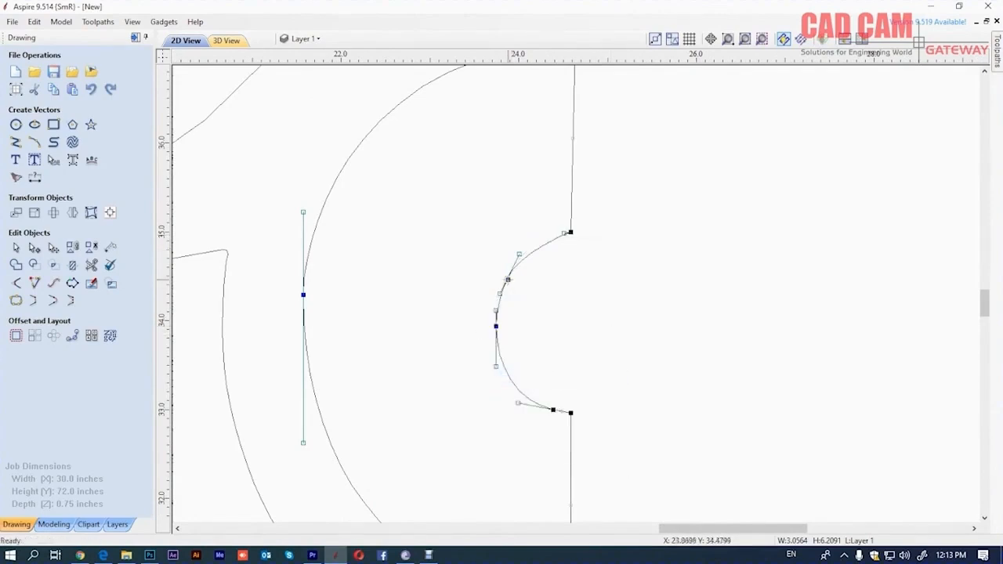
right_click(508, 281)
click(560, 290)
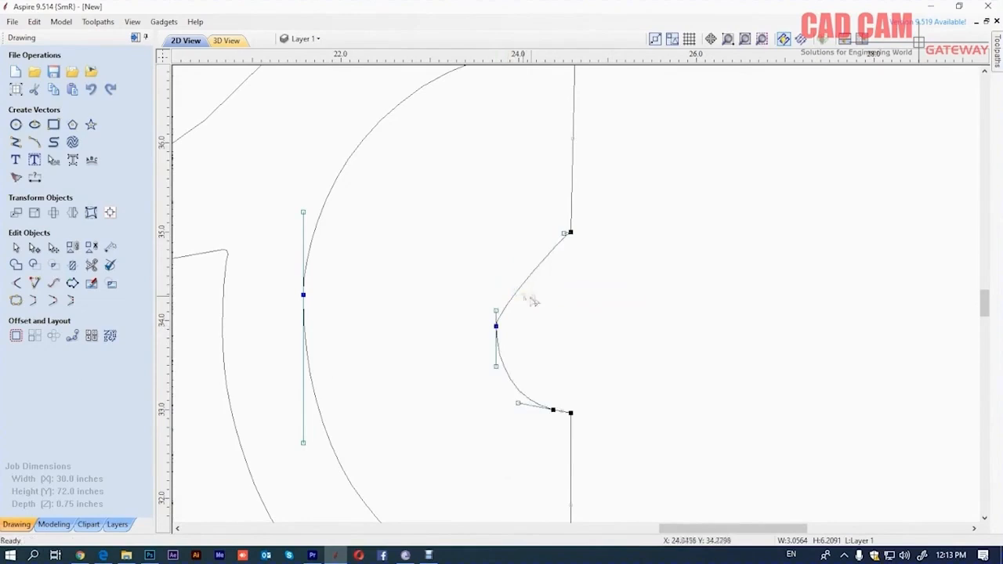
Round the inner arc by adjusting its curve handles, moving its middle node slightly outward and deleting the surplus node near its lower end
drag(564, 234, 517, 232)
drag(496, 311, 496, 272)
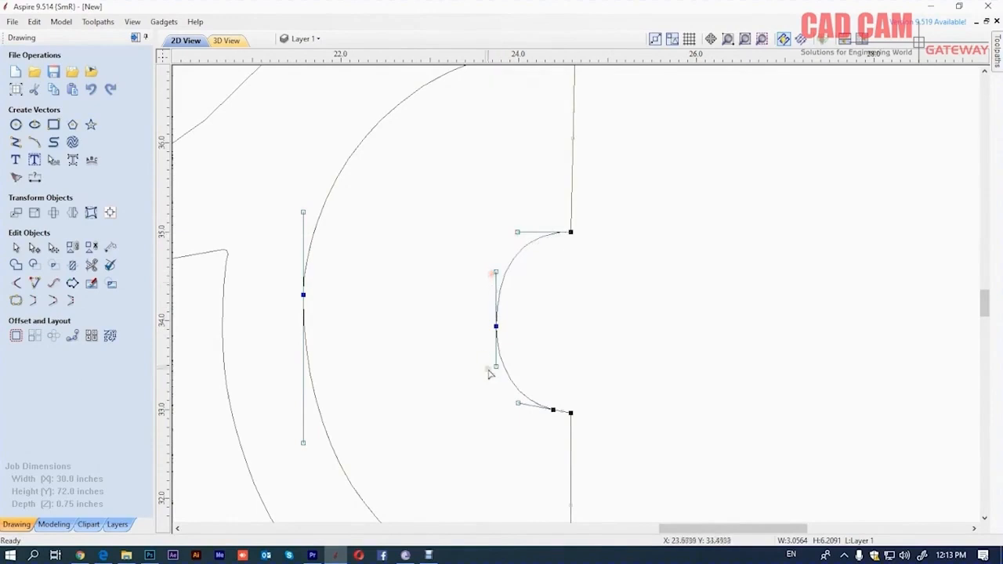
drag(497, 326, 487, 326)
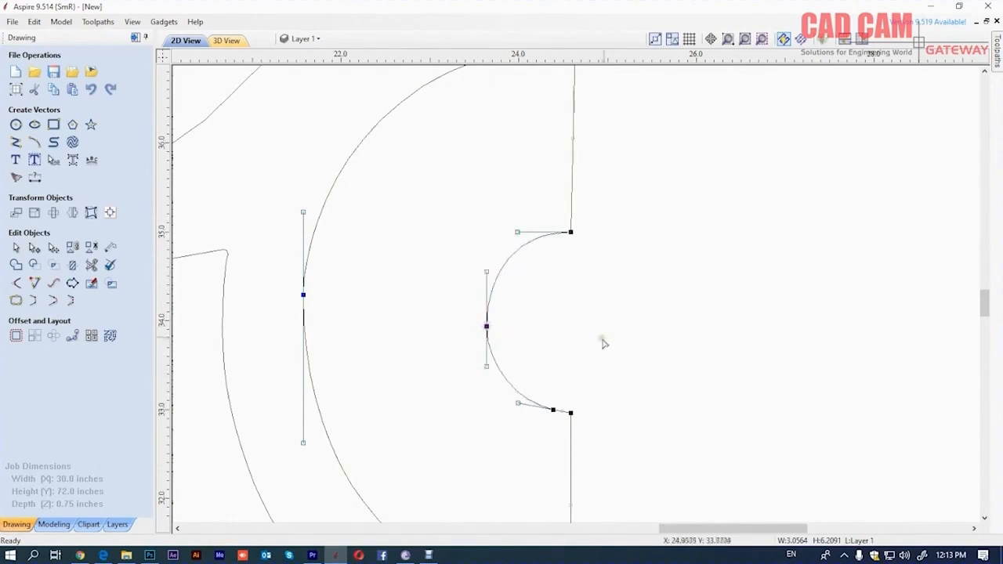
right_click(552, 410)
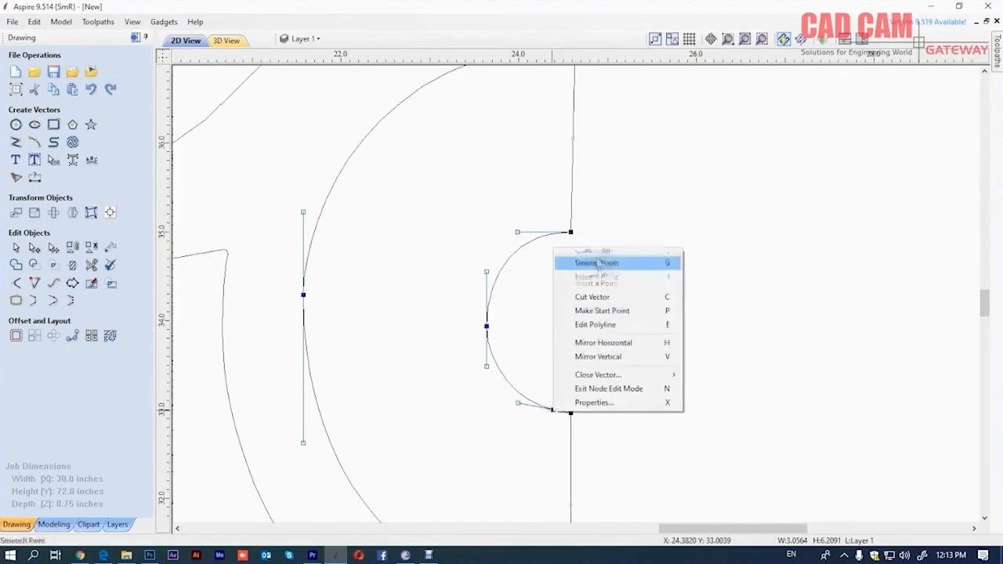
click(591, 269)
drag(560, 415, 511, 412)
click(558, 347)
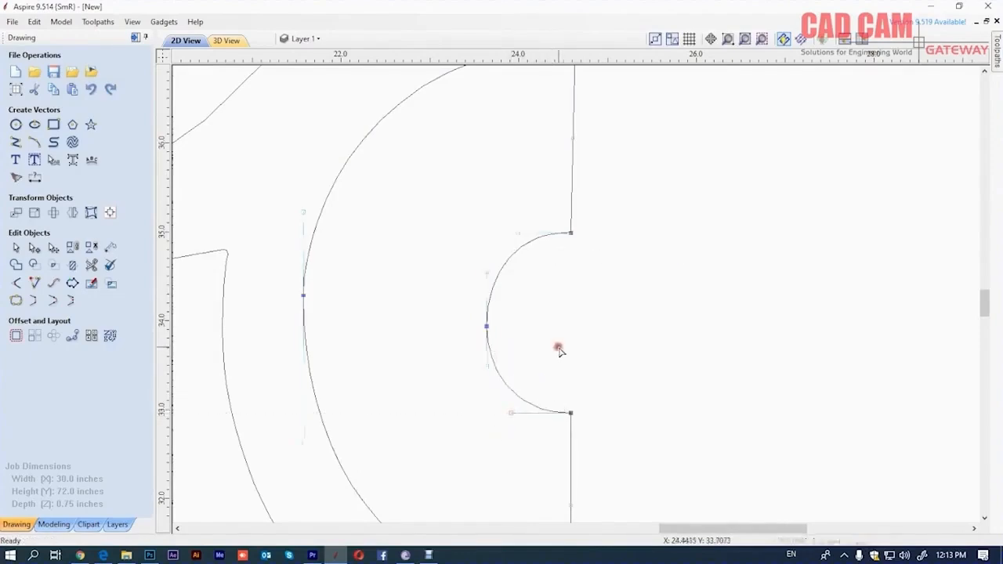
Select all ornament vectors and resize them to 20 inches wide and 62 inches high, without linked proportions
scroll(502, 318, down, 5)
scroll(526, 353, down, 3)
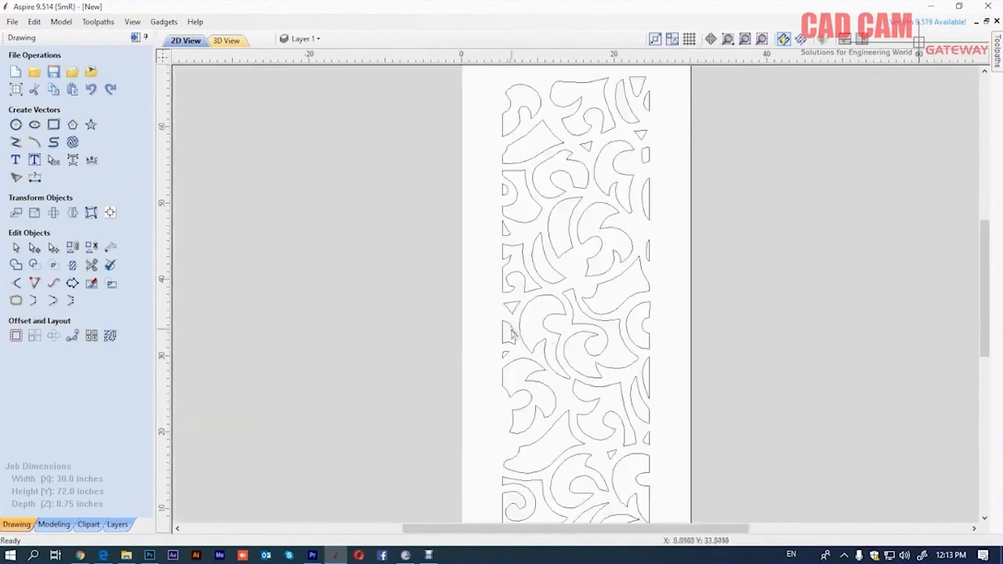
scroll(455, 320, down, 1)
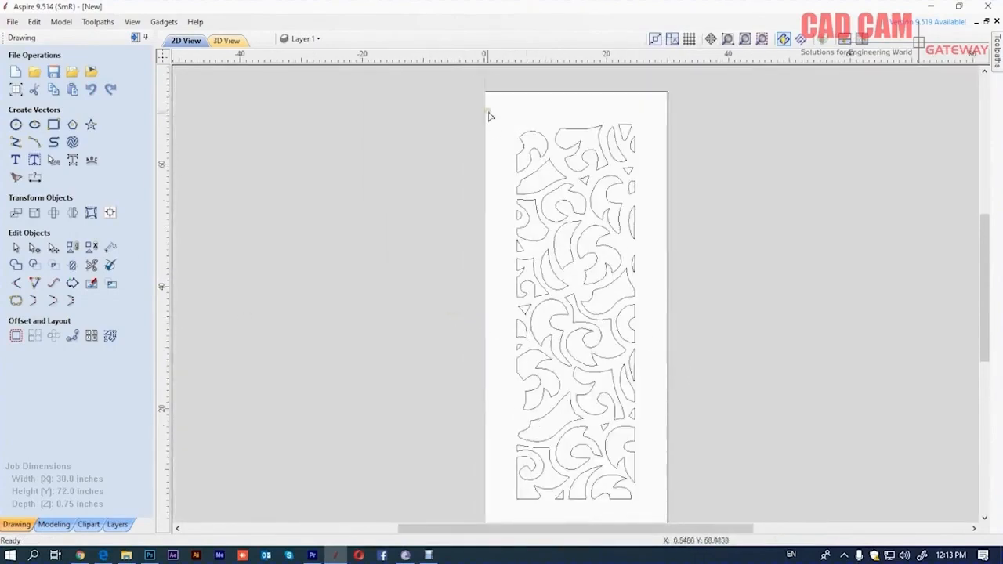
scroll(467, 112, down, 2)
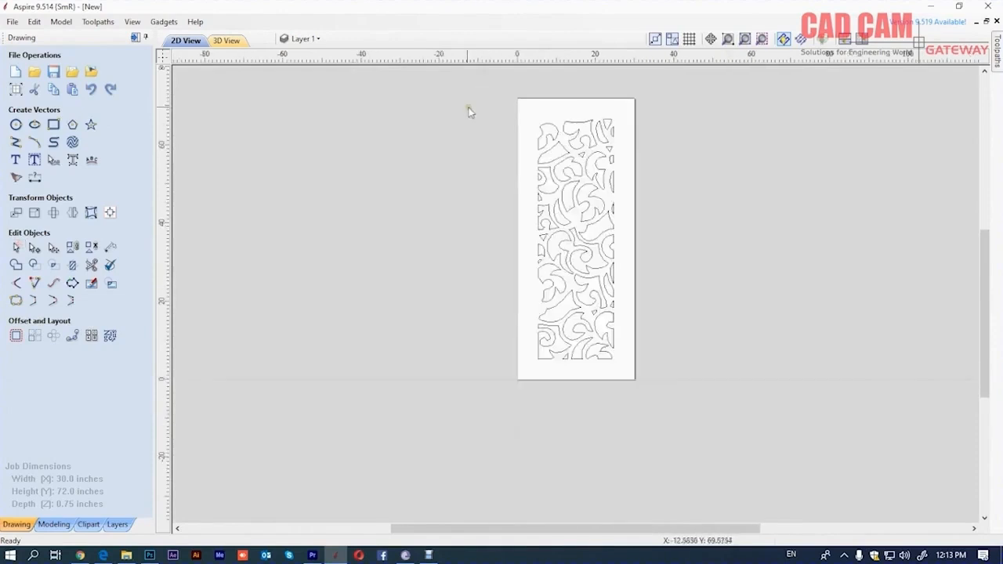
key(ctrl+a)
click(658, 365)
click(35, 212)
text(20)
key(Tab)
key(Tab)
key(Tab)
text(62)
click(34, 252)
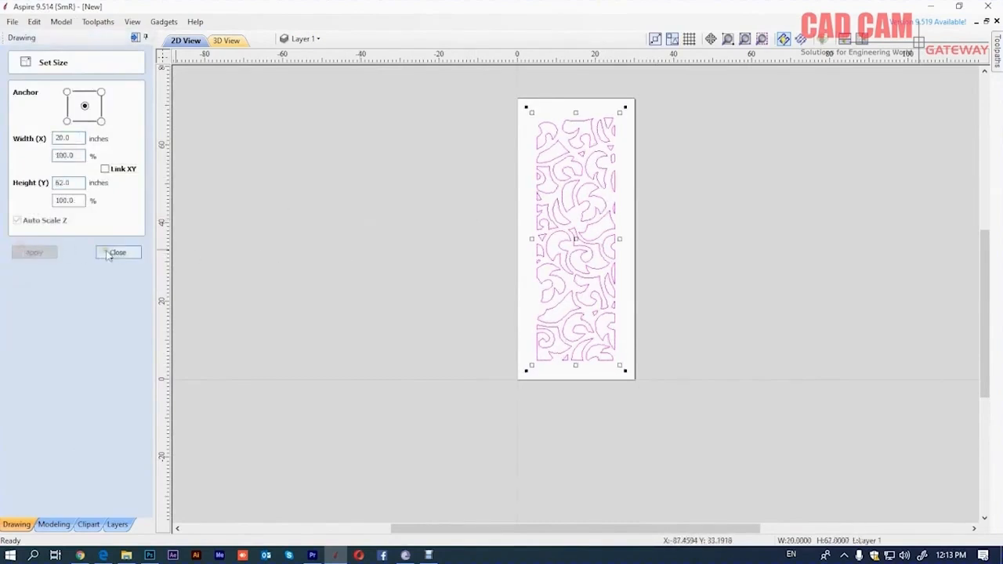
click(118, 252)
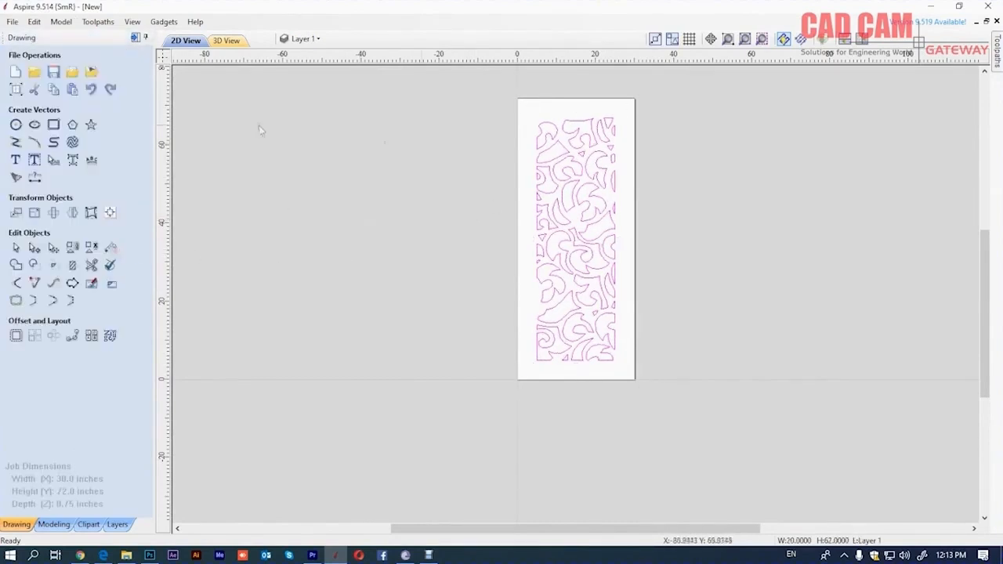
Center the ornament vectors in the material and select them for machining
click(109, 213)
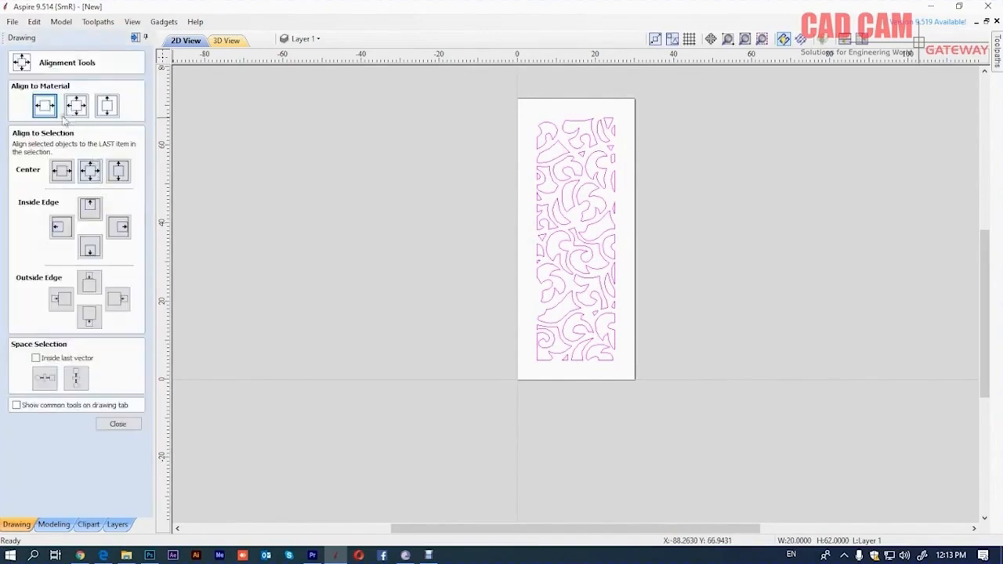
click(117, 424)
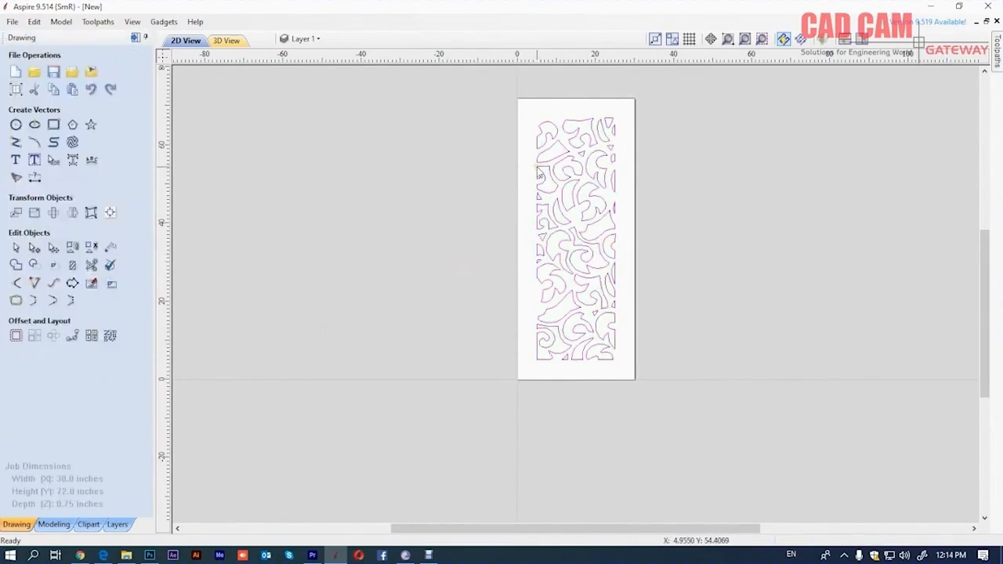
click(586, 132)
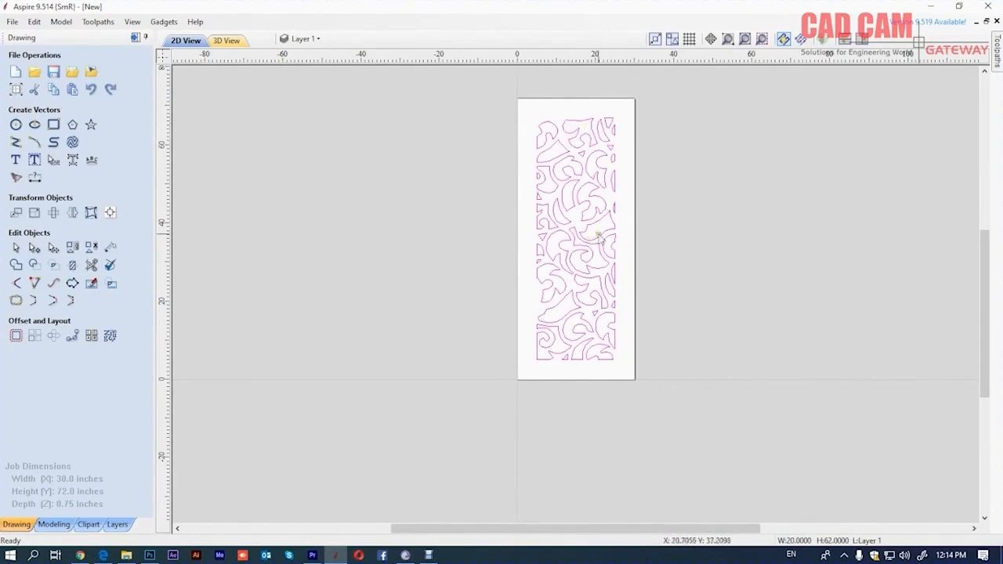
Set up a 2D profile toolpath for the ornament with 2 passes, machining on the inside/left of the vectors
click(135, 38)
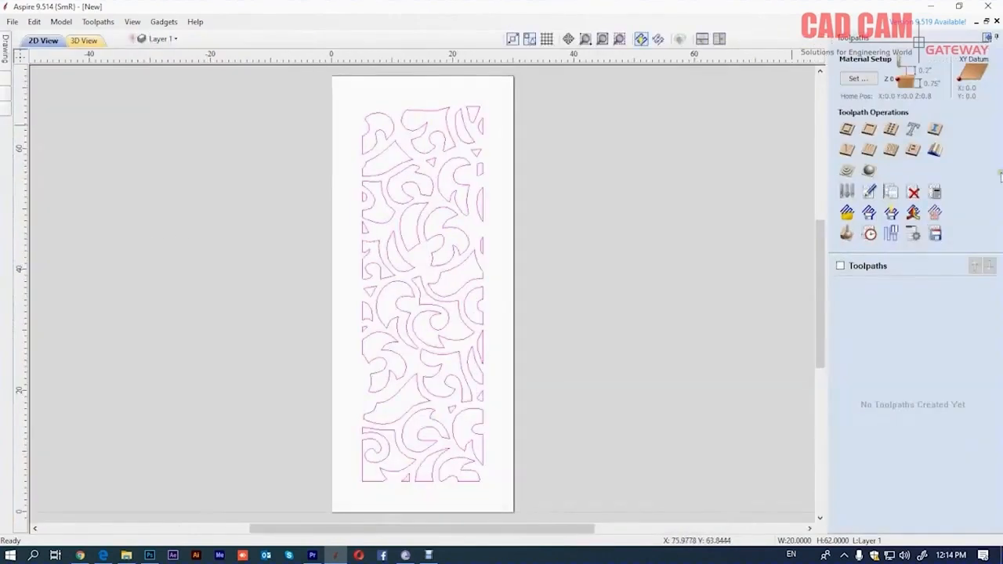
click(848, 130)
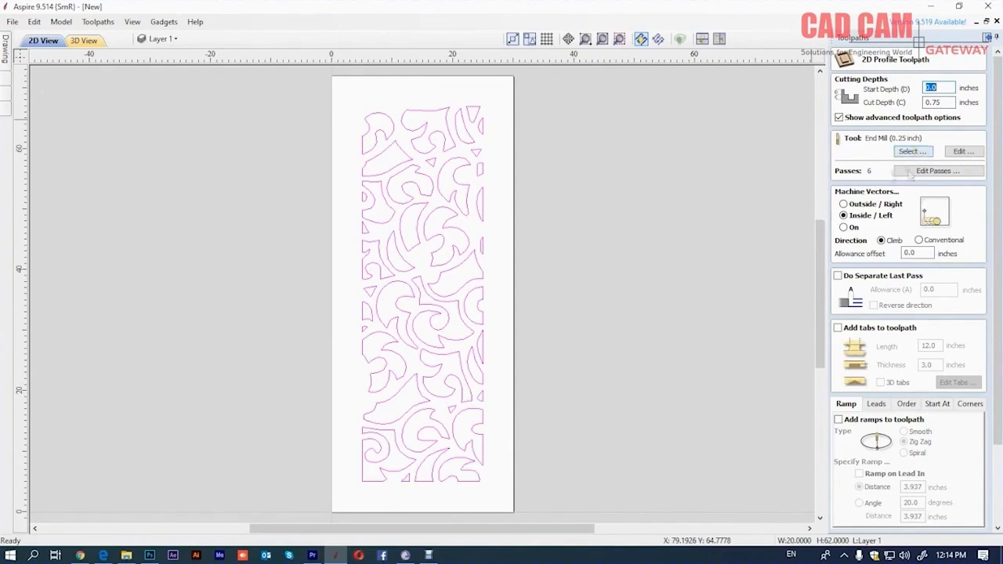
click(937, 172)
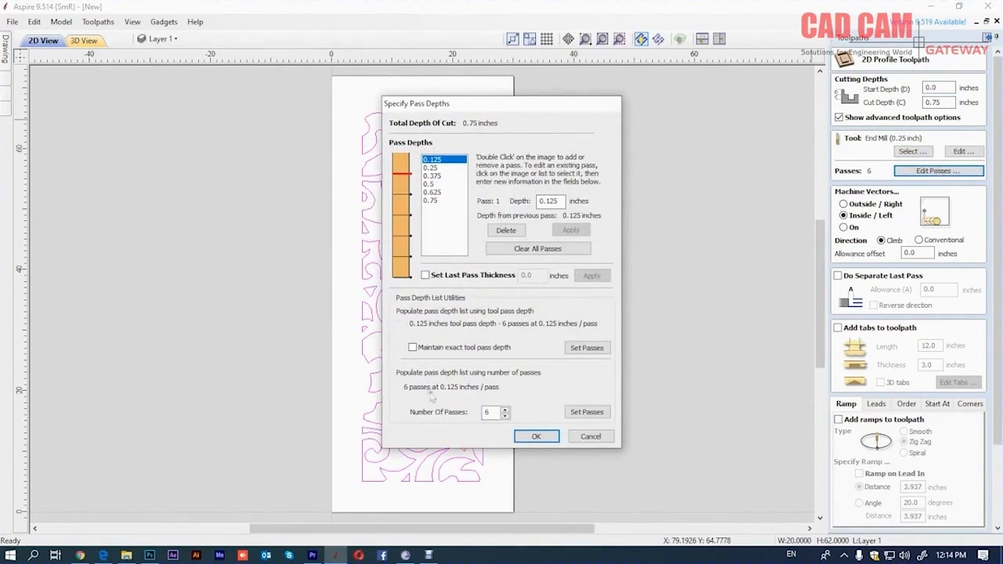
click(505, 416)
click(505, 416)
click(505, 416)
click(504, 417)
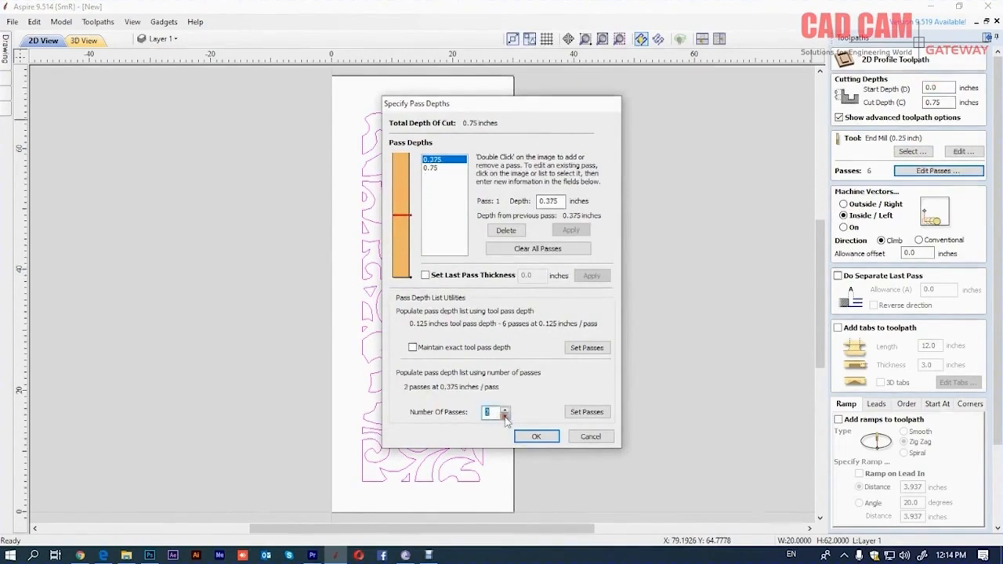
click(540, 438)
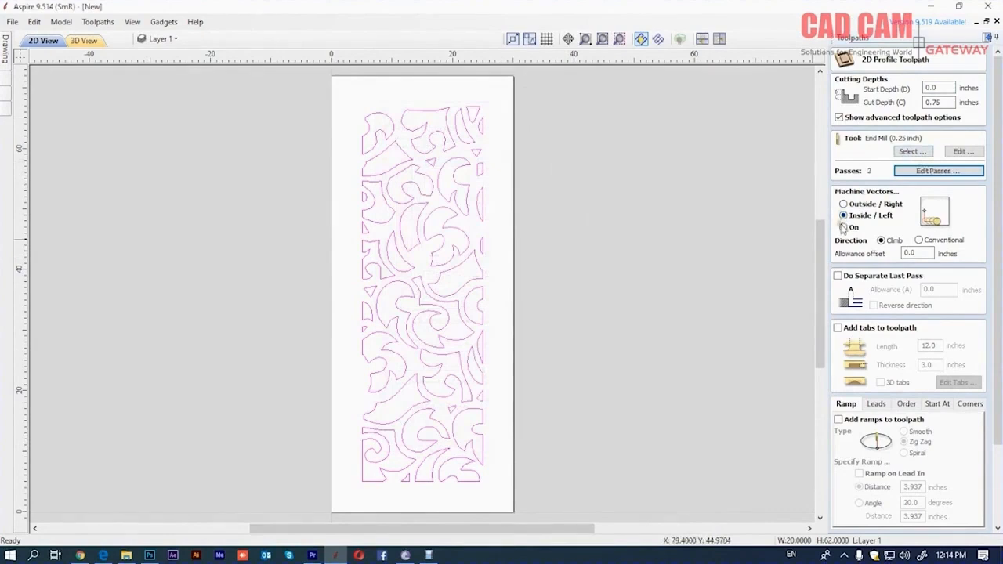
click(844, 205)
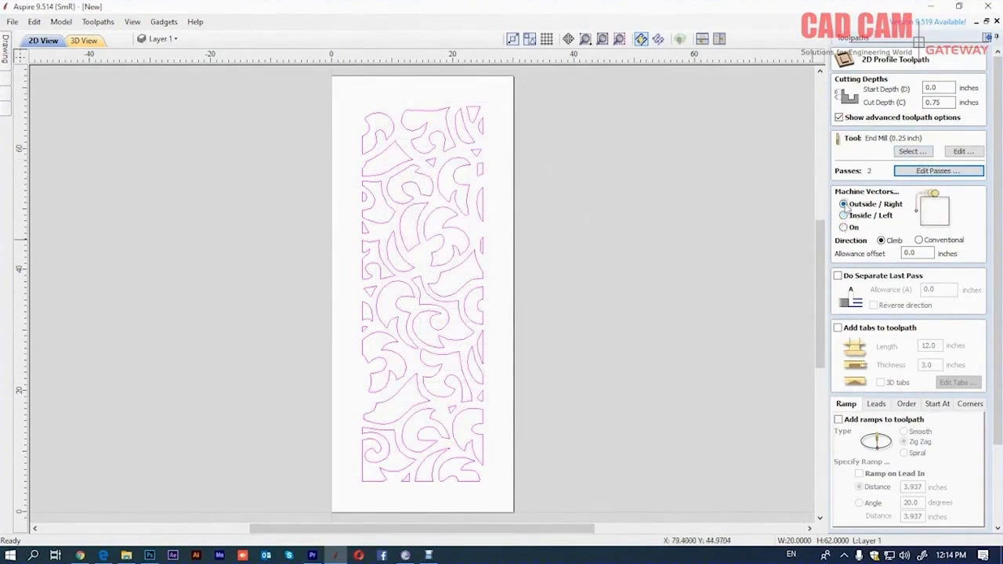
click(844, 215)
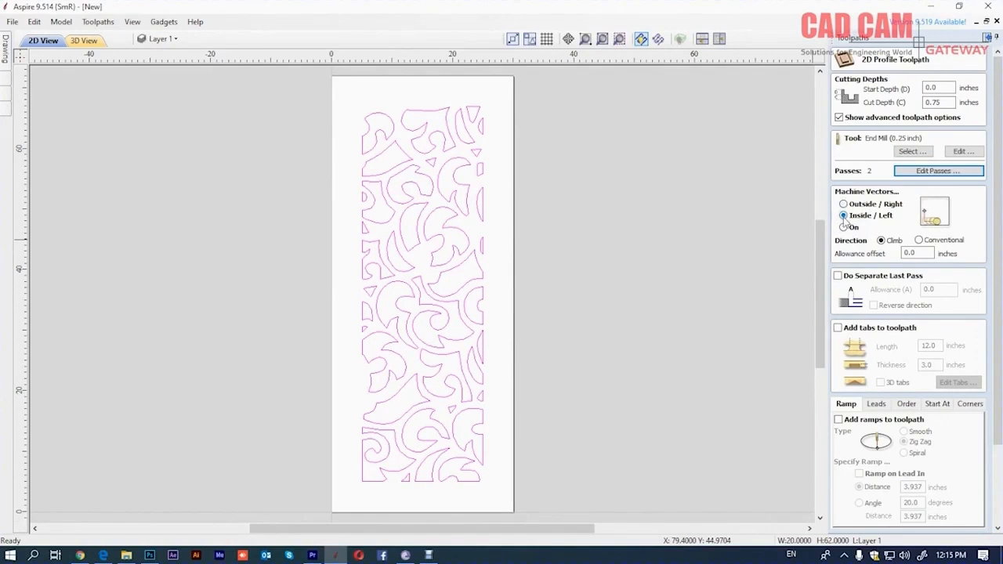
Choose all closed vectors on Layer 1 for the profile toolpath, calculate it, and tilt the 3D preview
scroll(874, 439, down, 5)
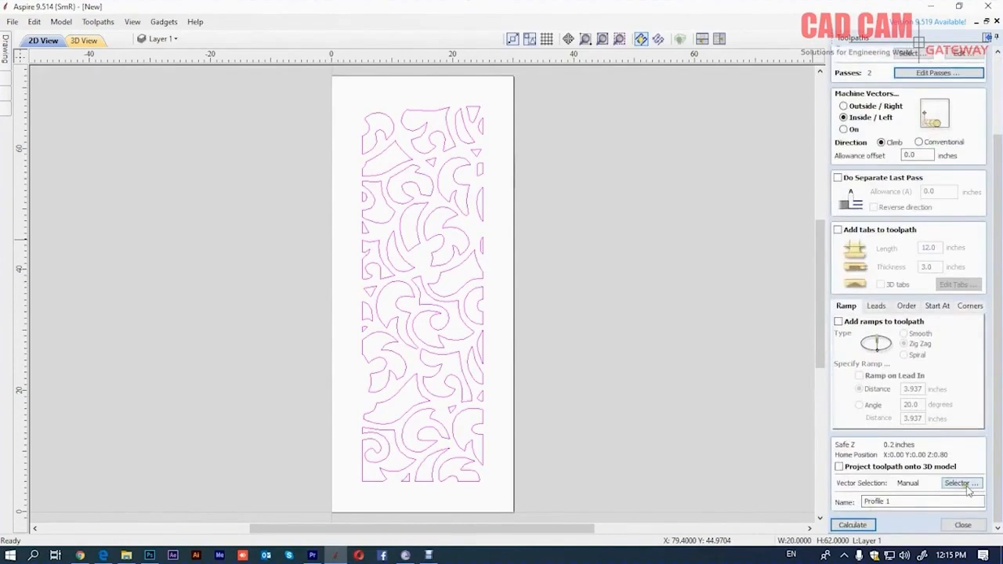
click(963, 482)
drag(586, 106, 831, 103)
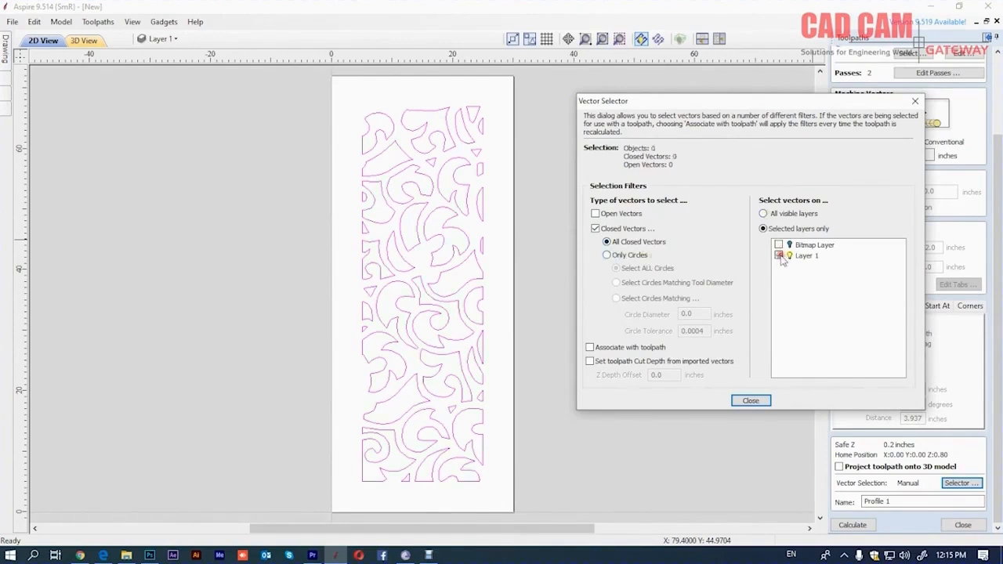
click(778, 255)
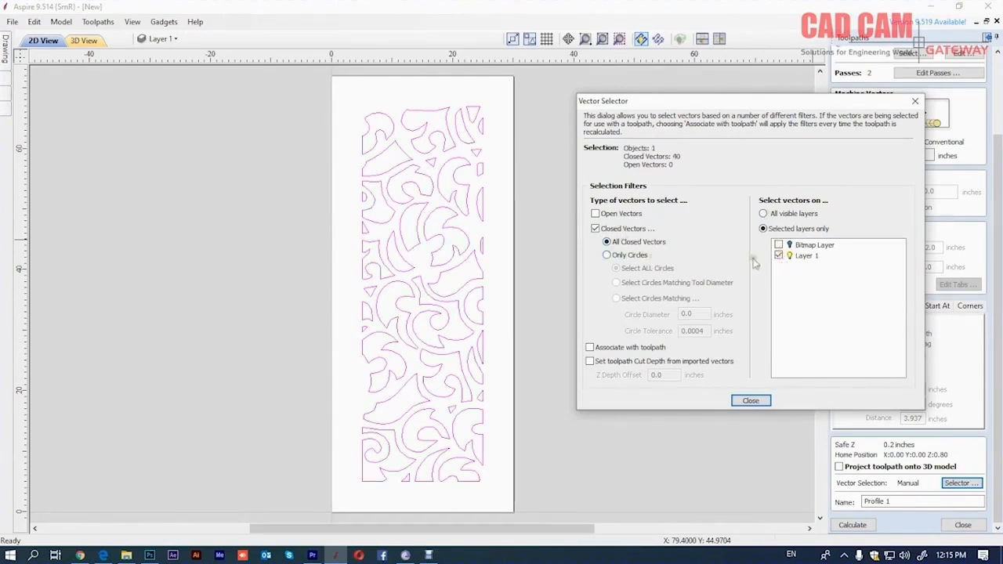
click(779, 255)
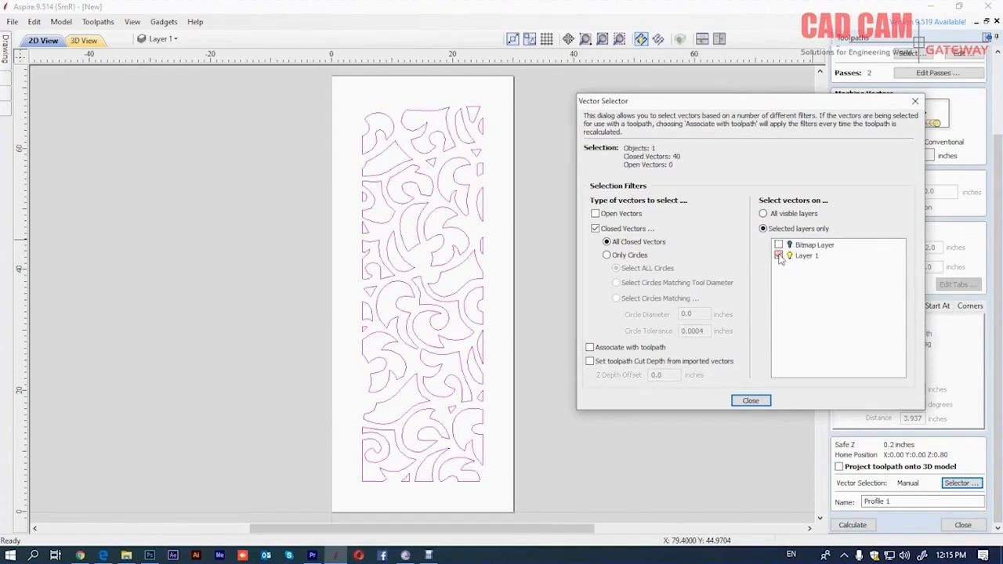
click(778, 256)
click(751, 400)
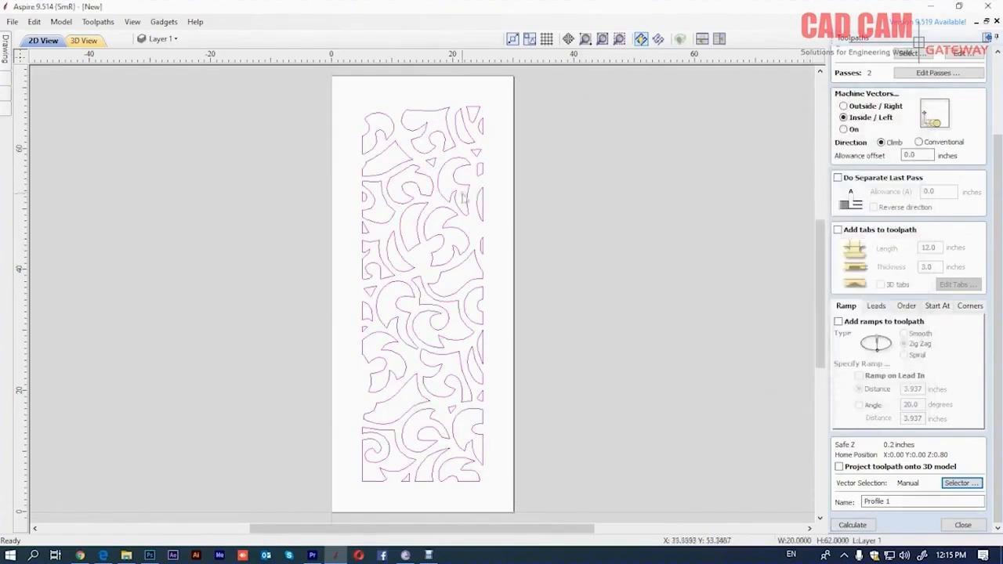
click(851, 526)
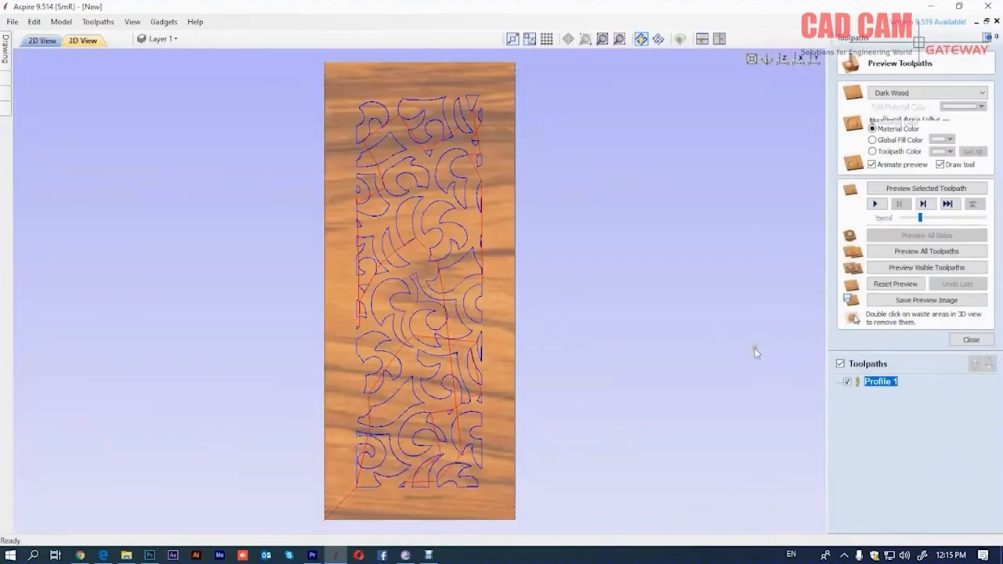
drag(517, 282, 452, 253)
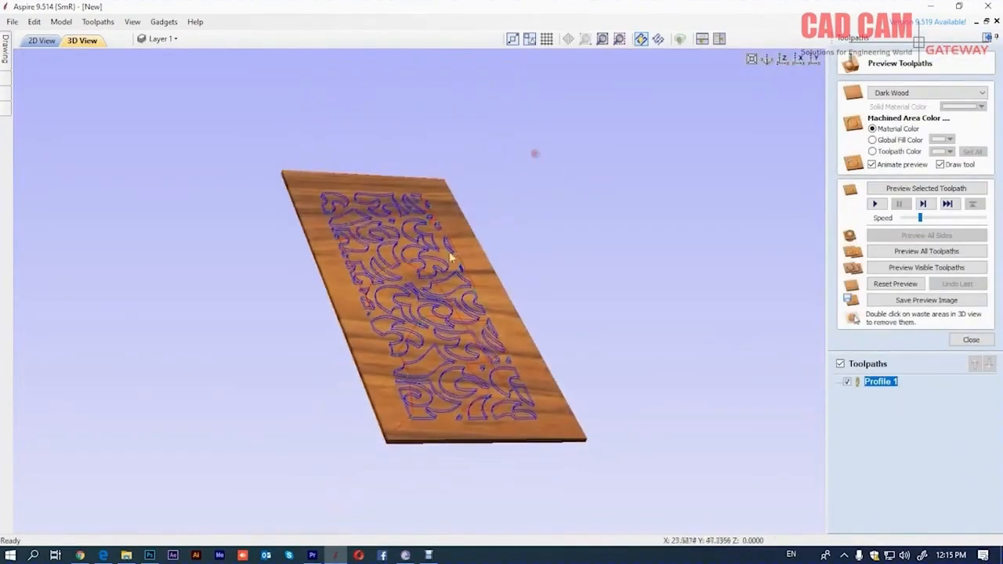
Preview the selected Profile 1 toolpath on the dark wood panel in 3D
scroll(432, 253, up, 3)
scroll(432, 252, up, 3)
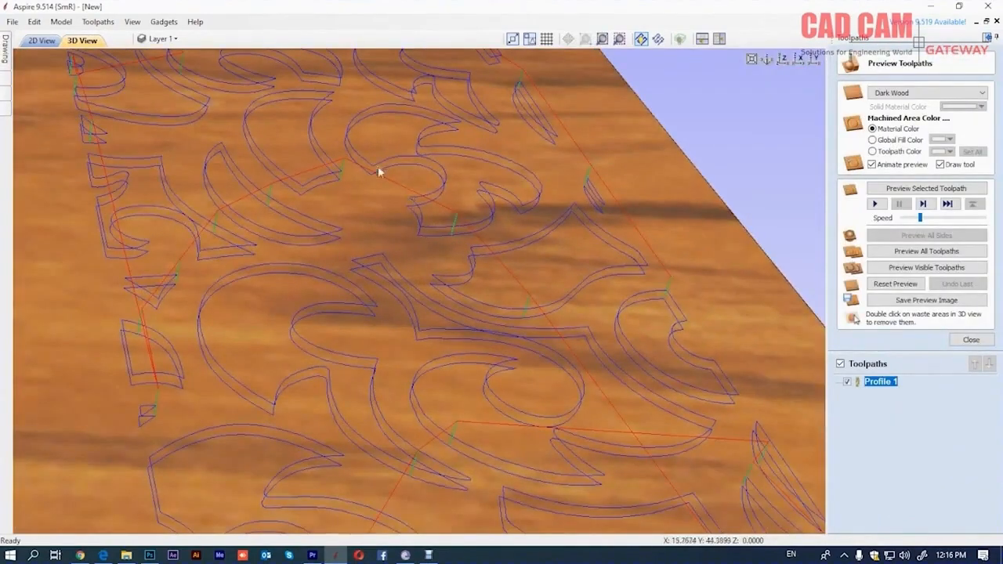
scroll(383, 287, down, 5)
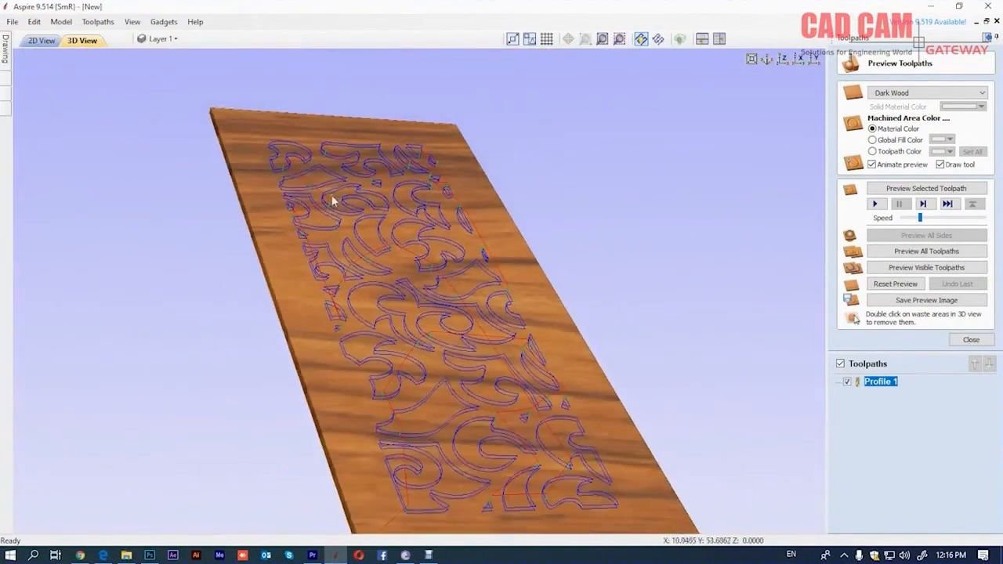
drag(594, 432, 720, 374)
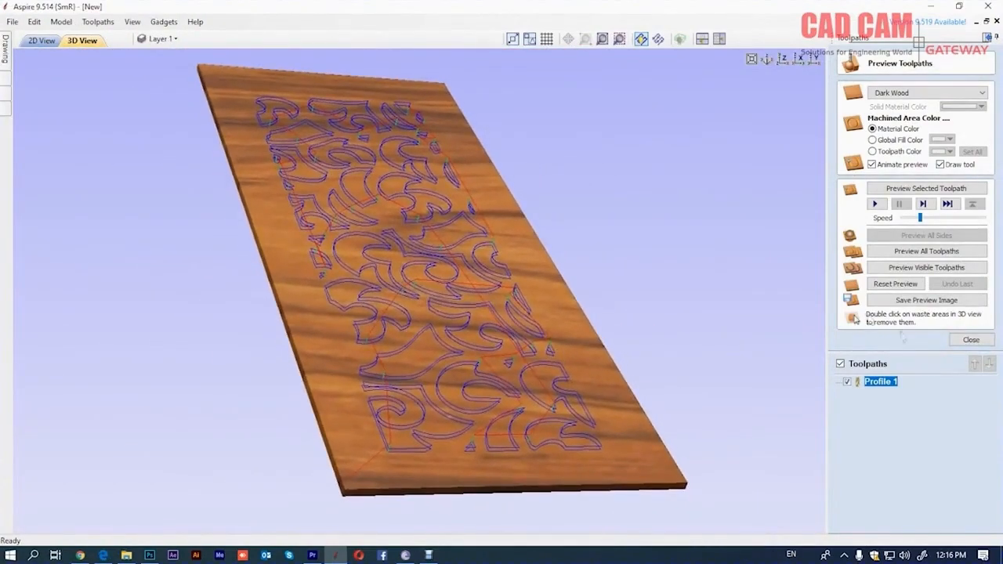
click(926, 189)
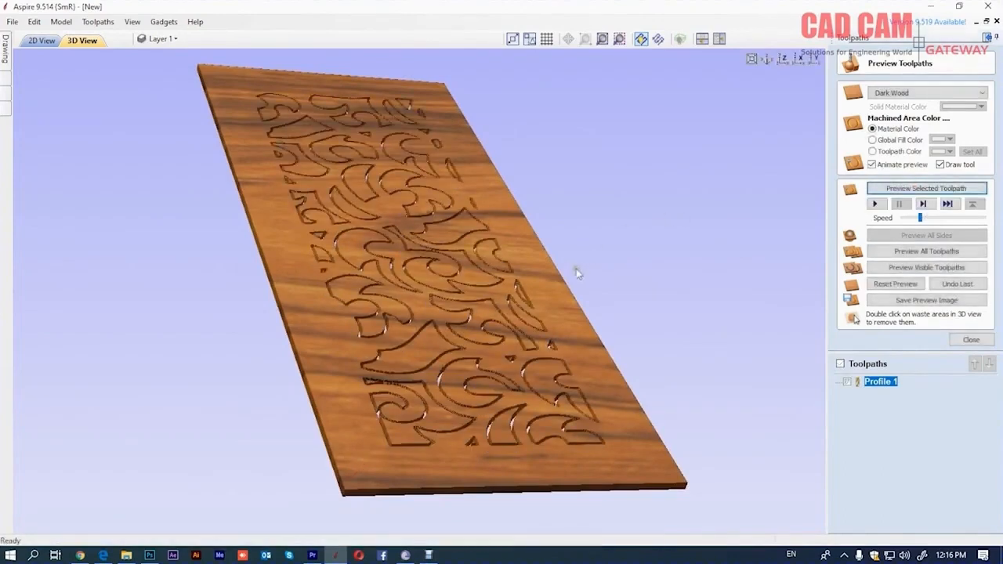
Remove the waste pieces inside the ornament outlines across the whole previewed panel, including the small triangles
drag(374, 279, 406, 340)
scroll(407, 337, down, 5)
drag(395, 270, 369, 284)
scroll(370, 276, up, 5)
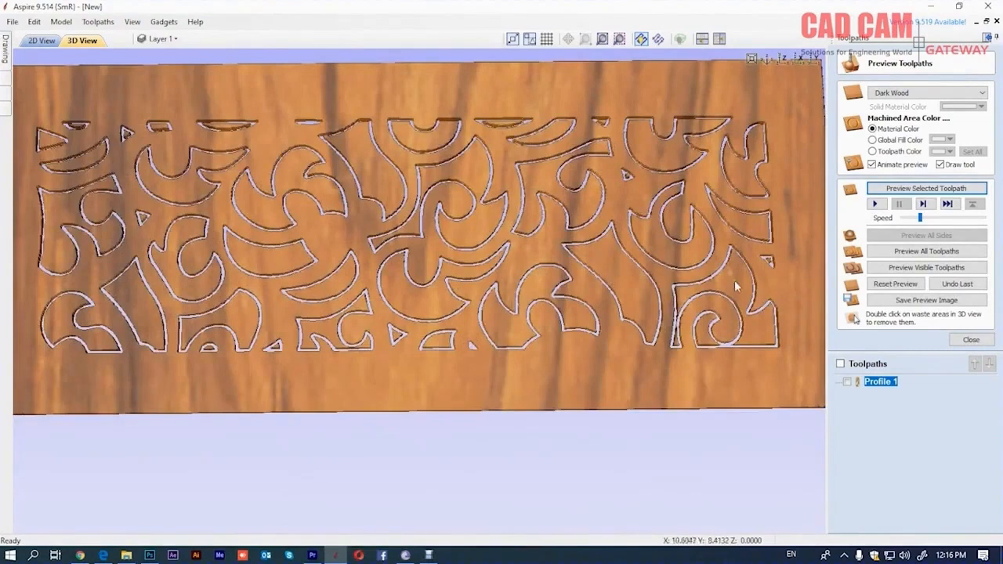
double_click(751, 302)
double_click(709, 262)
double_click(761, 226)
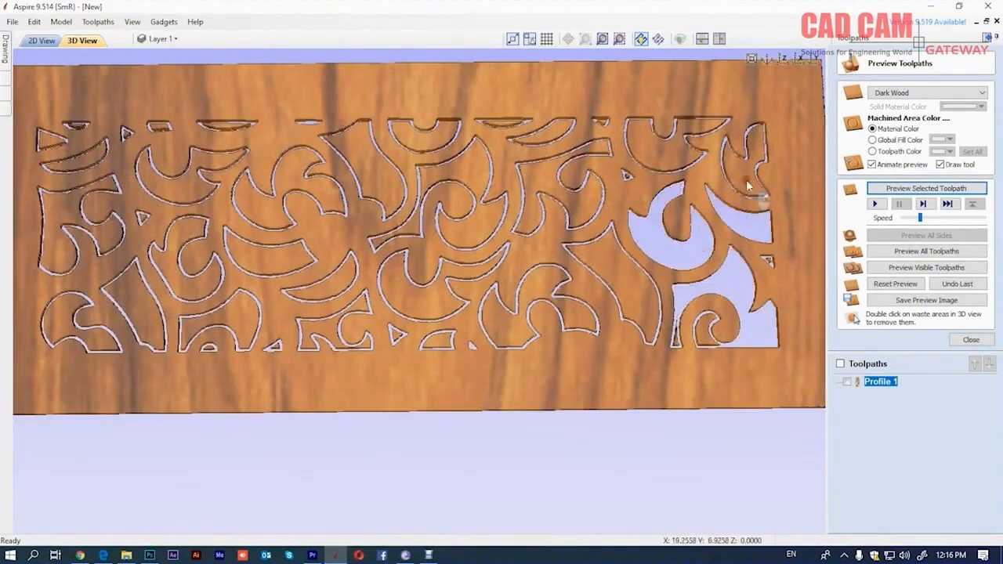
double_click(748, 185)
double_click(671, 151)
double_click(607, 165)
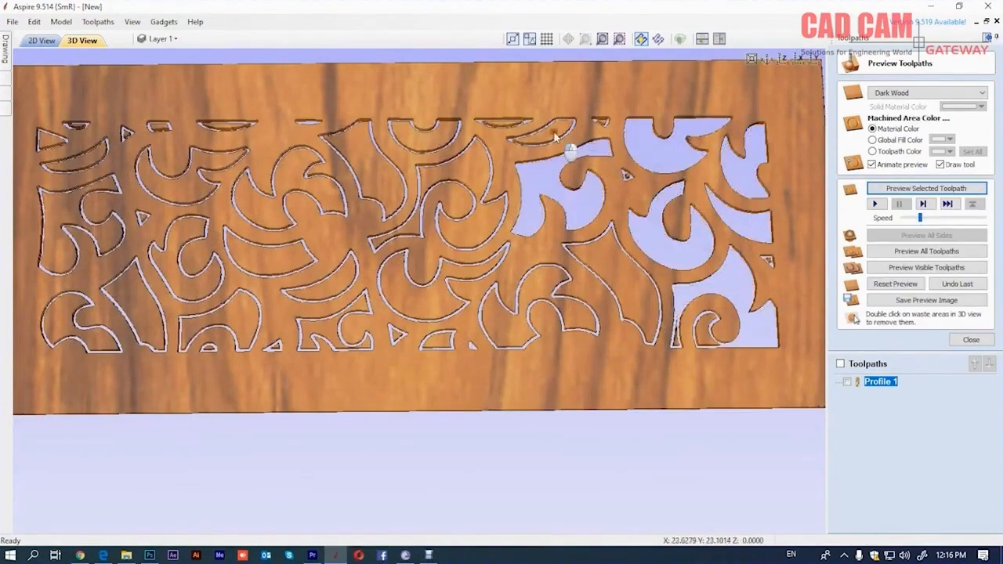
double_click(555, 138)
double_click(502, 126)
double_click(473, 162)
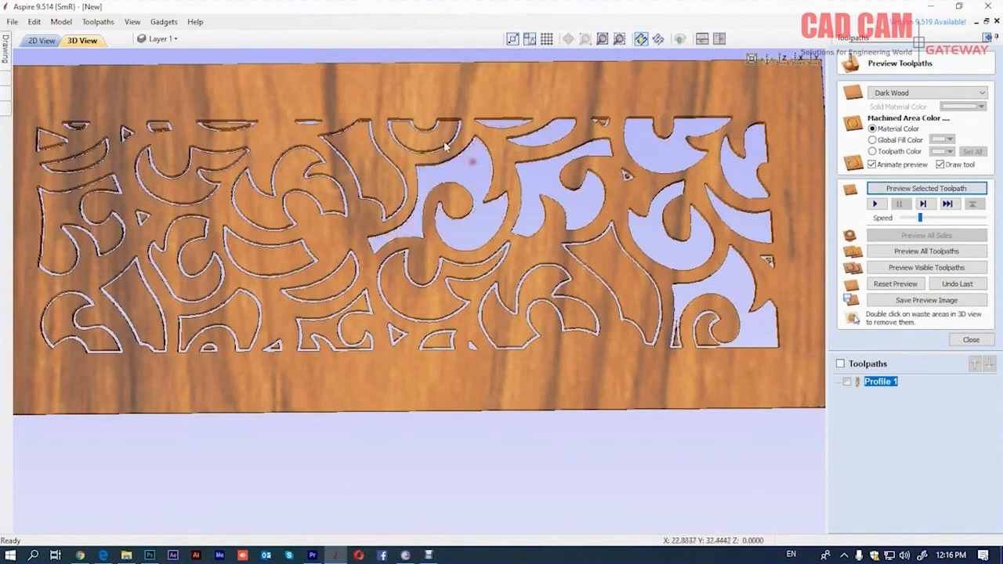
double_click(447, 147)
double_click(376, 165)
double_click(298, 163)
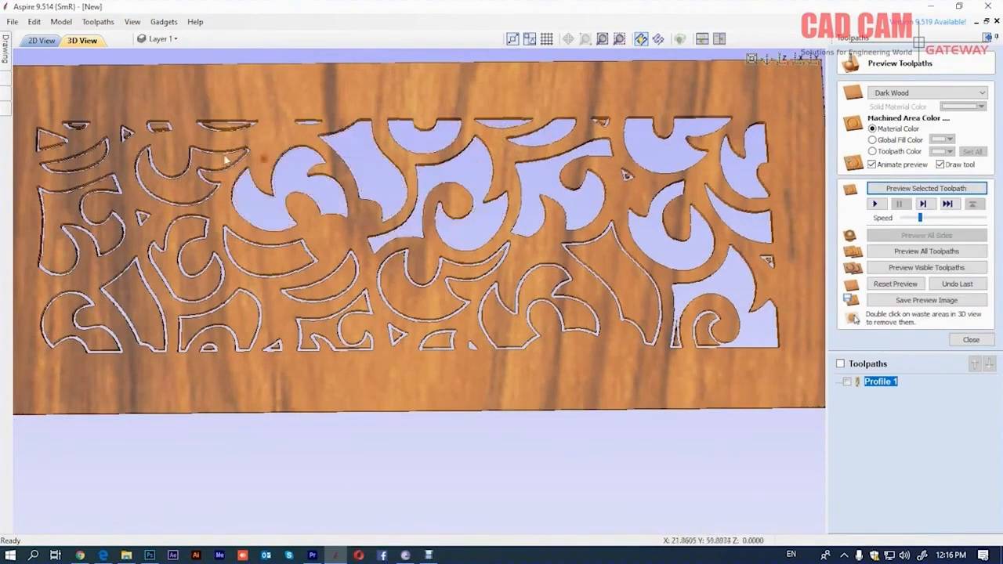
double_click(225, 160)
double_click(225, 124)
double_click(159, 127)
double_click(86, 157)
double_click(50, 139)
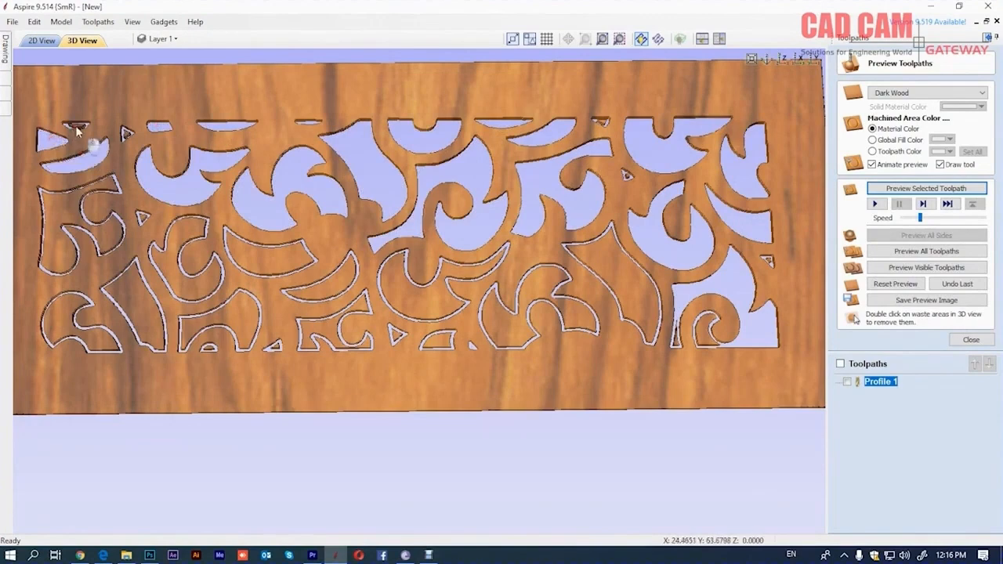
double_click(78, 219)
double_click(128, 295)
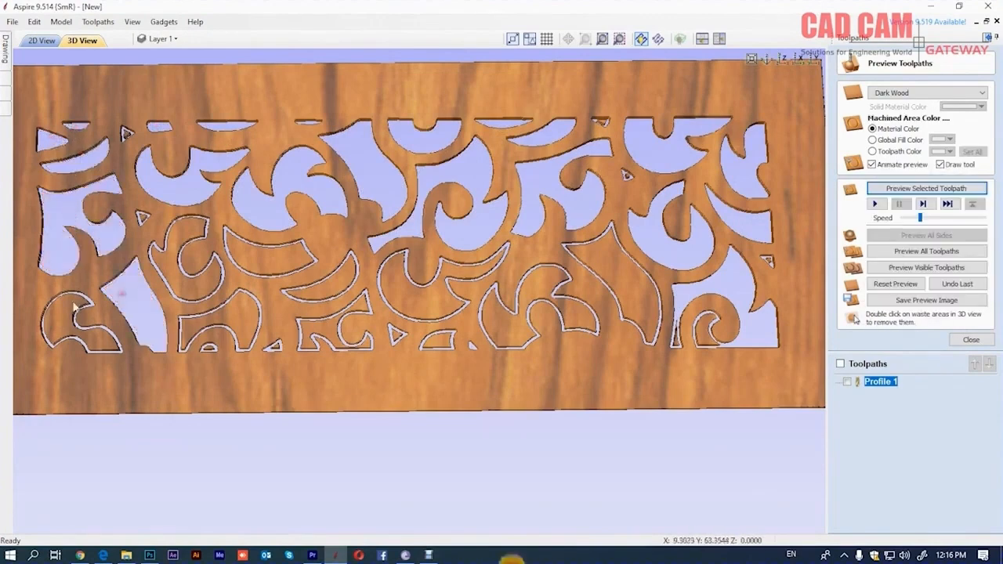
double_click(74, 308)
double_click(180, 280)
double_click(223, 314)
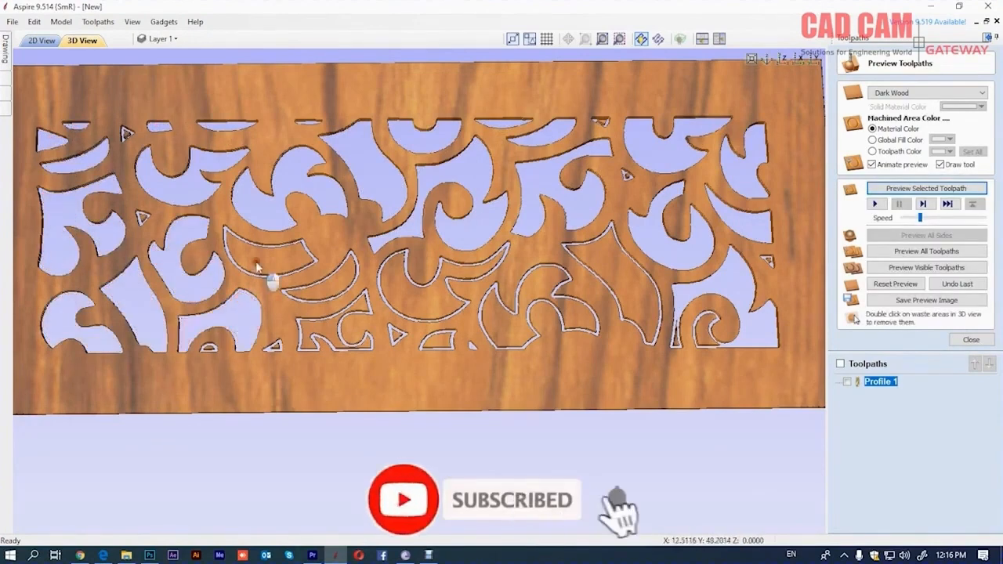
double_click(257, 267)
double_click(327, 290)
double_click(324, 328)
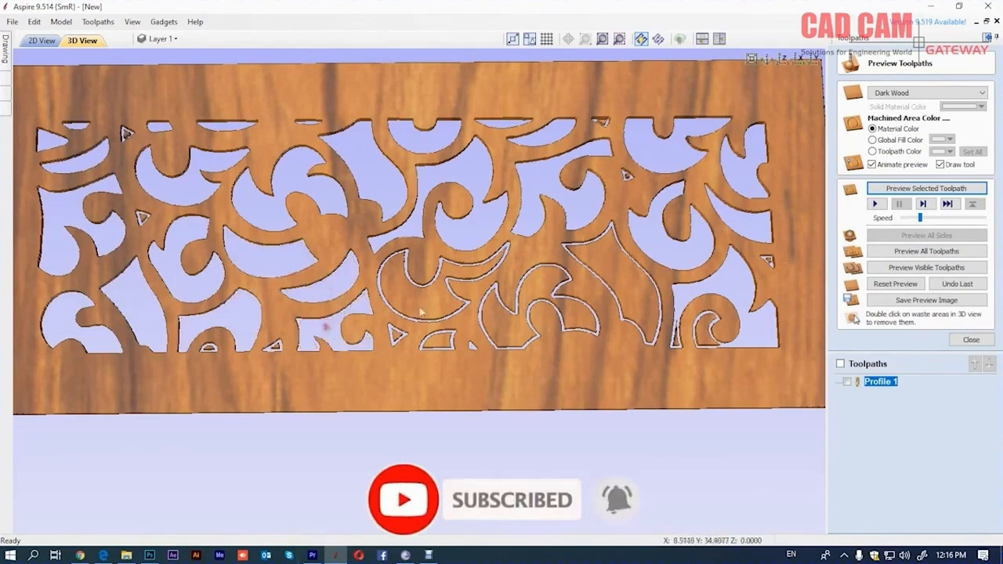
double_click(424, 305)
double_click(437, 343)
double_click(395, 337)
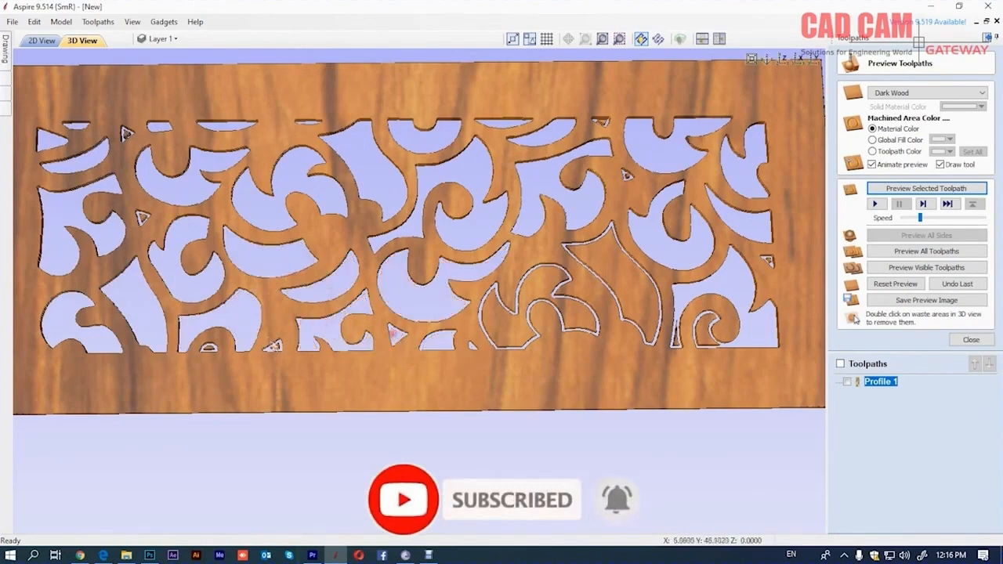
double_click(273, 347)
double_click(208, 346)
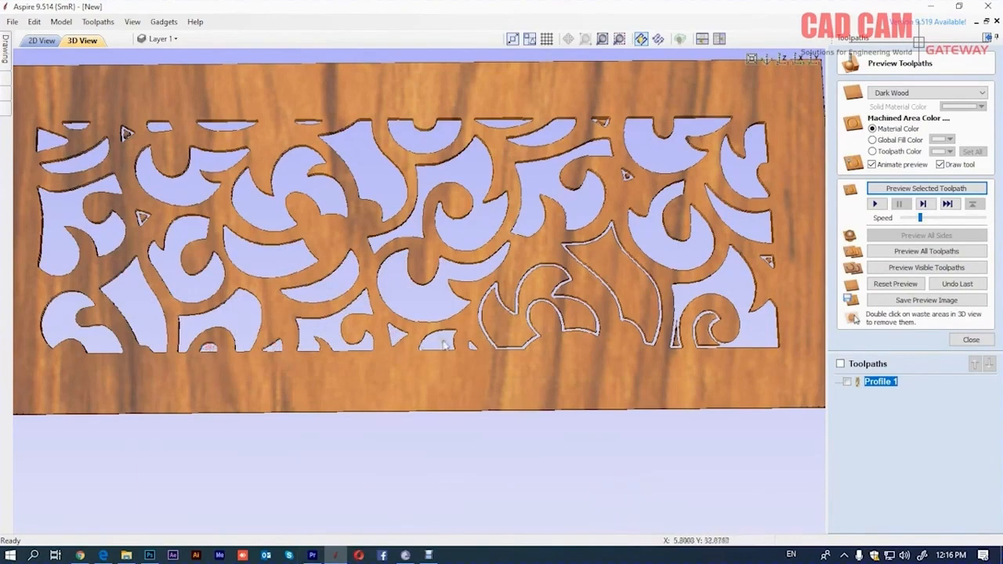
double_click(506, 328)
double_click(602, 287)
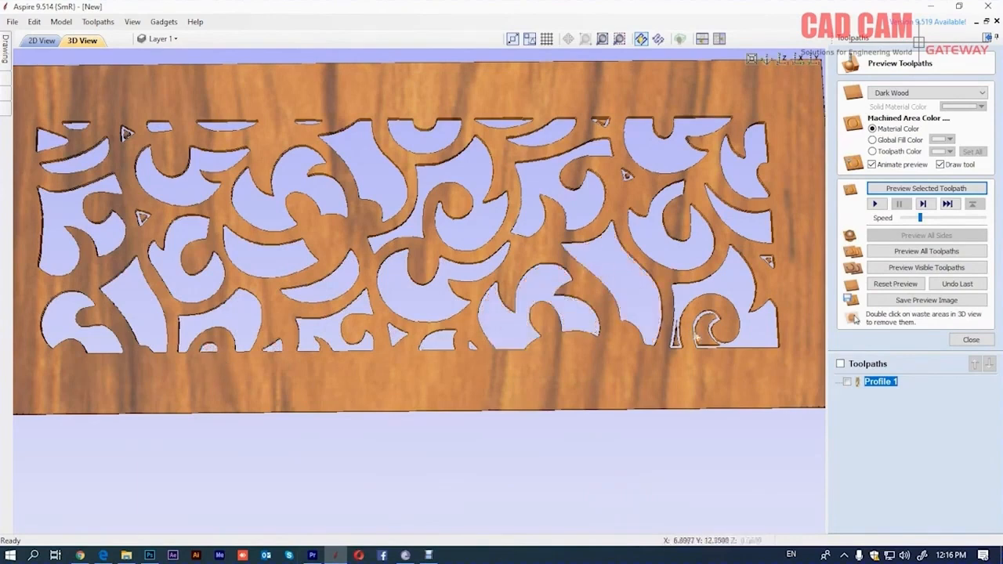
double_click(677, 345)
double_click(769, 259)
double_click(628, 175)
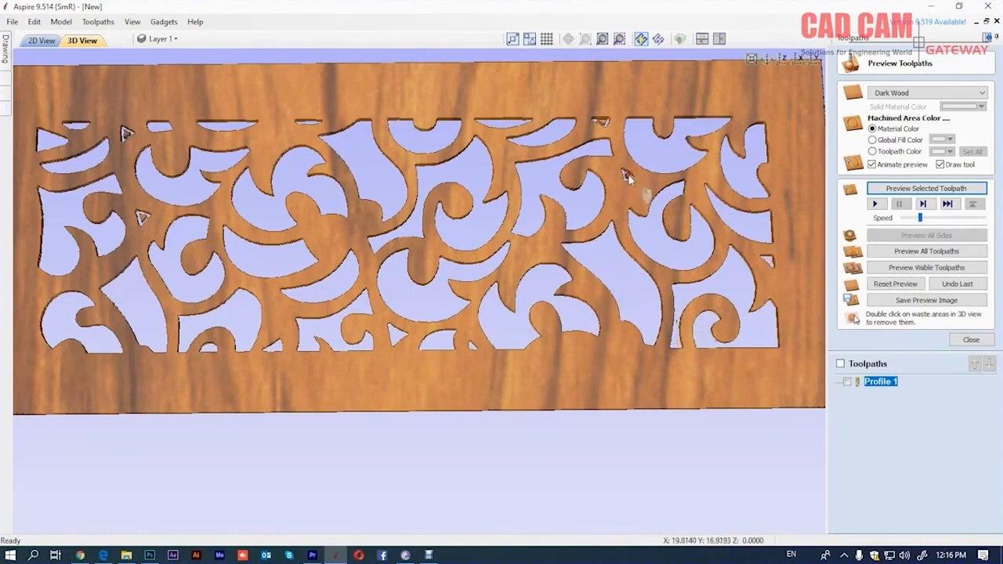
Inspect the cut-through panel from an angled 3D view and close the toolpath preview
scroll(416, 247, down, 5)
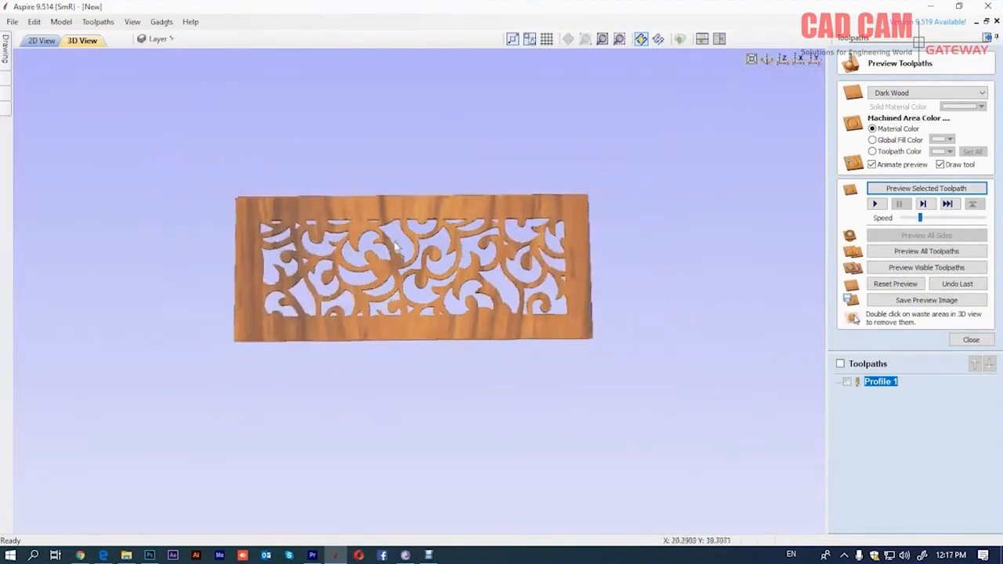
scroll(416, 248, up, 4)
mouse_move(514, 326)
mouse_down()
mouse_move(157, 290)
mouse_move(220, 298)
mouse_move(584, 150)
mouse_move(649, 287)
mouse_move(659, 196)
mouse_move(650, 278)
mouse_move(306, 258)
mouse_move(299, 249)
mouse_move(284, 267)
mouse_move(301, 274)
mouse_up()
scroll(639, 238, down, 4)
scroll(641, 239, up, 4)
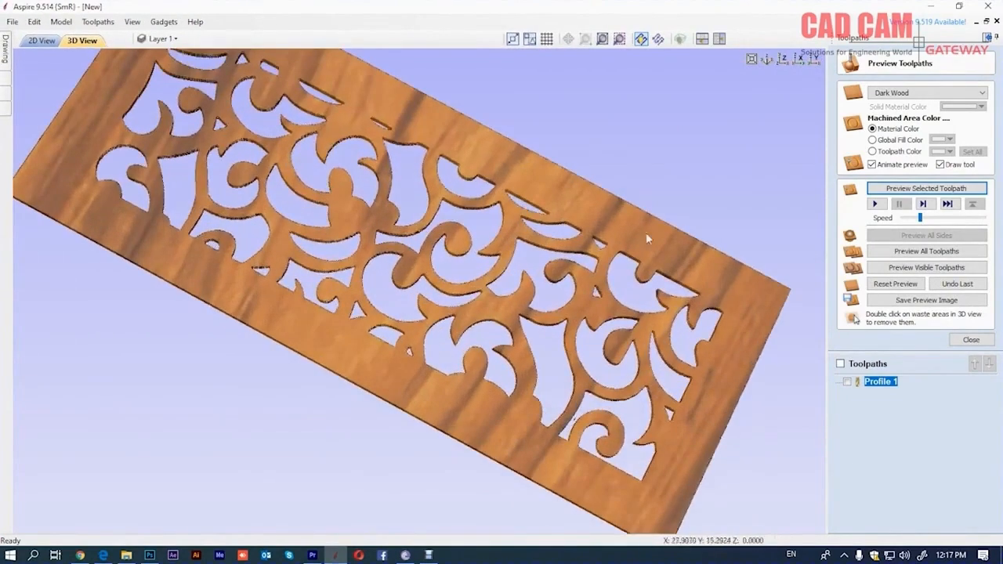
click(971, 340)
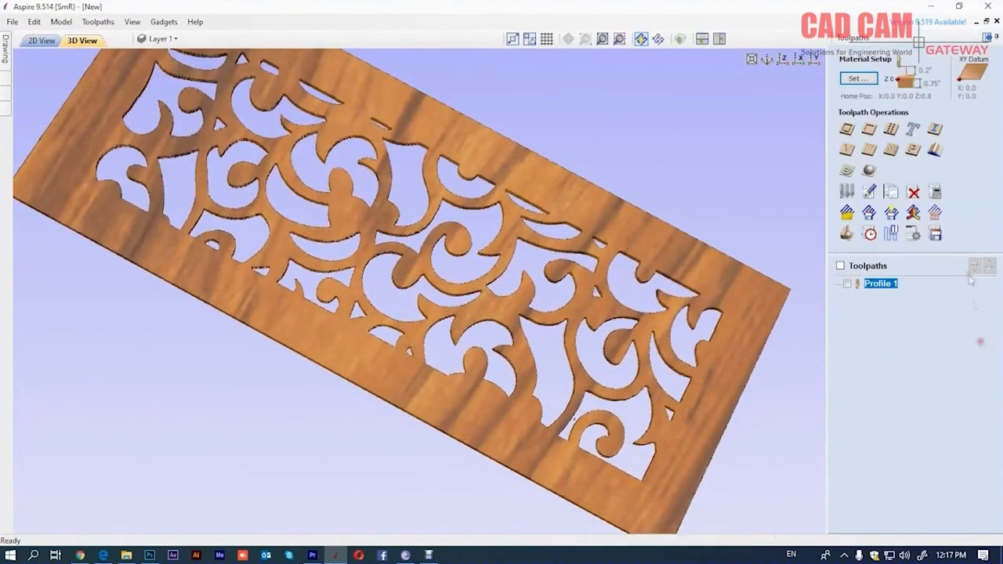
Create a job setup sheet and save it to the Desktop as the HTML file New_Summary
click(913, 234)
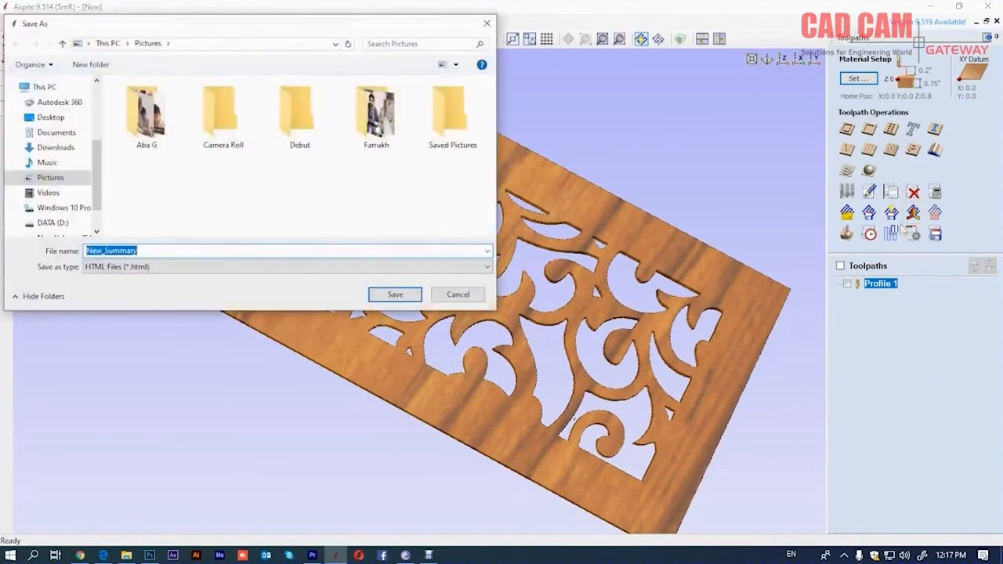
click(51, 116)
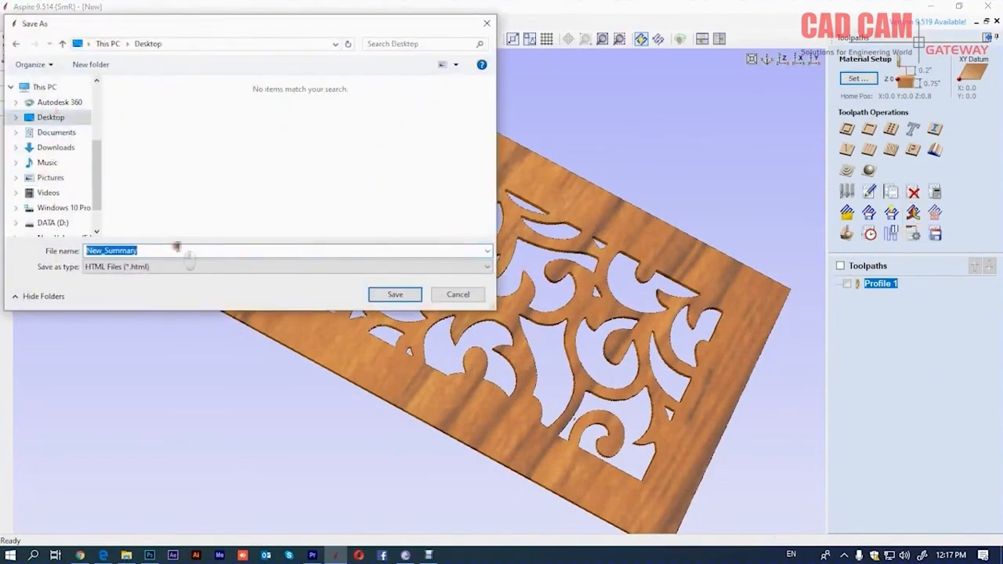
click(393, 293)
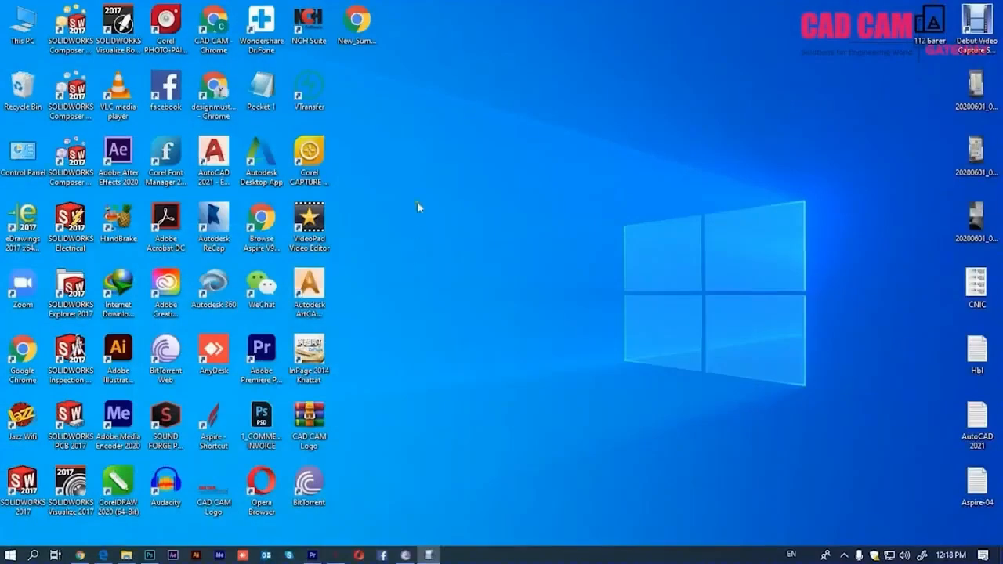
Open New_Summary from the desktop in the browser and review its material setup, toolpath summary, feed rates and tool details
double_click(356, 23)
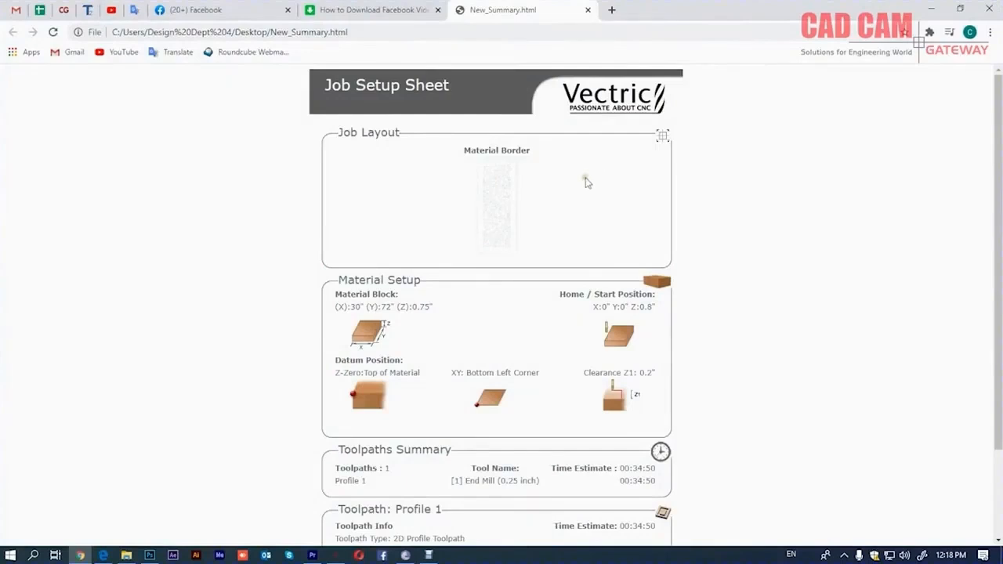
scroll(590, 188, down, 2)
scroll(589, 193, up, 2)
scroll(608, 411, down, 2)
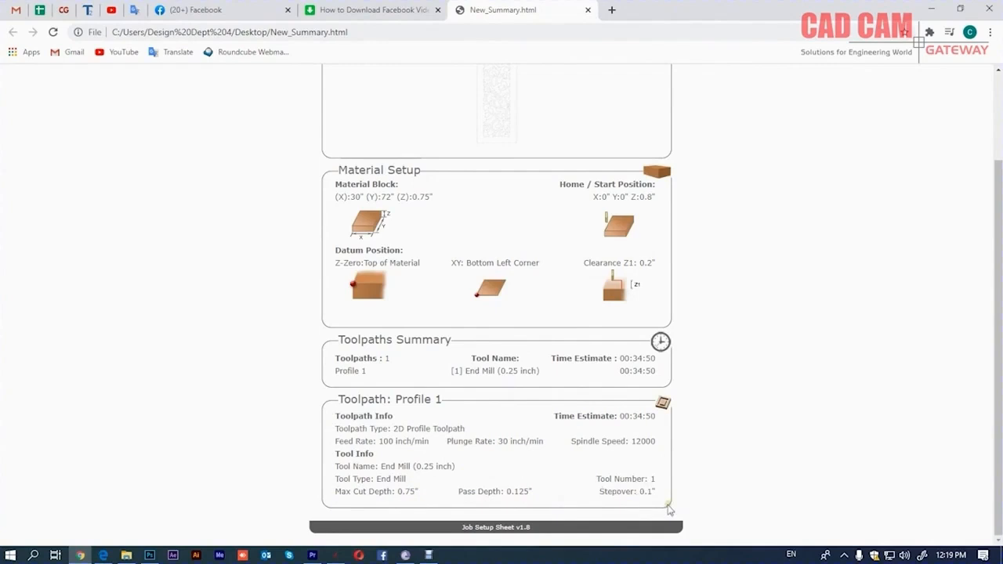
scroll(556, 446, up, 2)
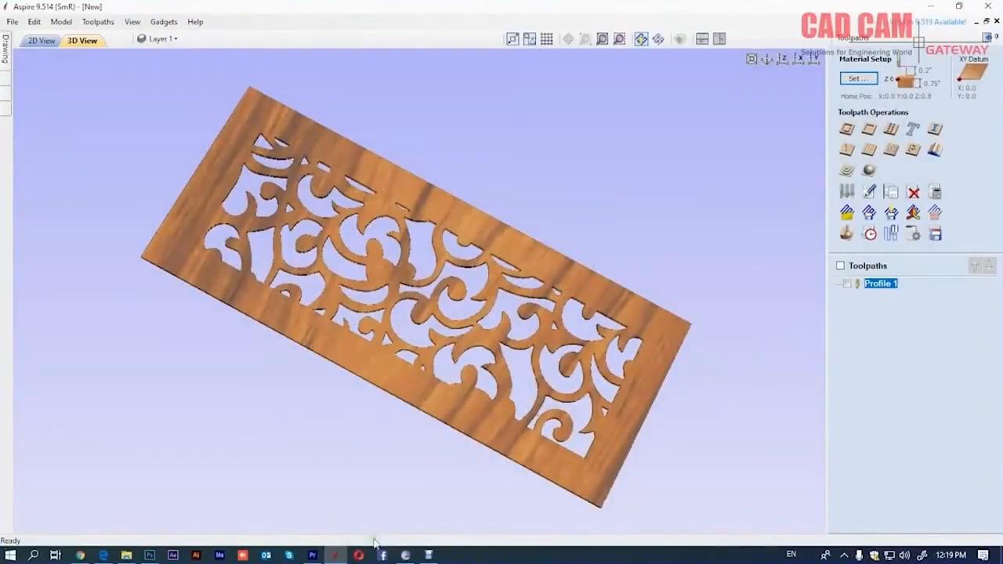
Check the toolpath machining time summary in Aspire and revisit the toolpath preview, closing each one
click(869, 233)
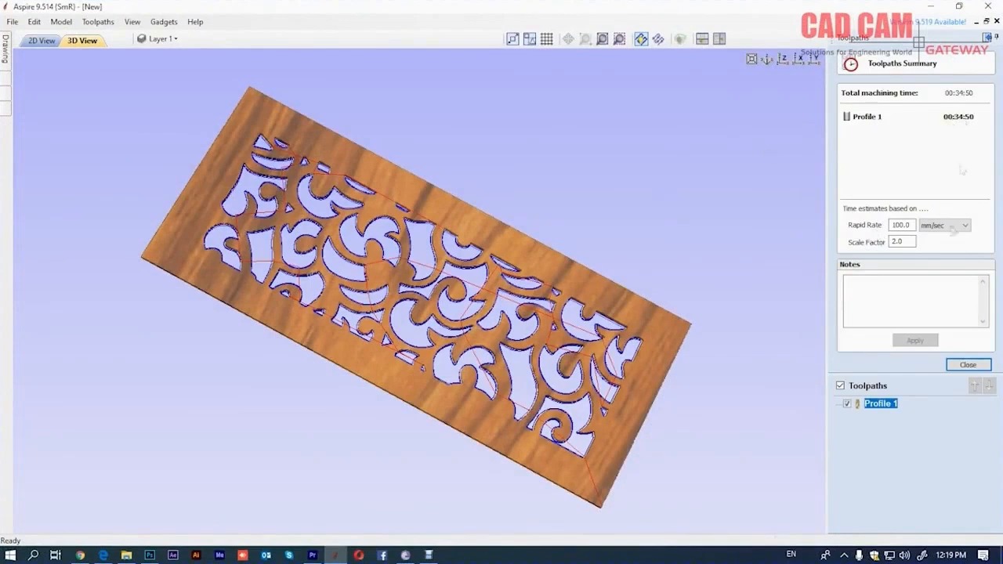
click(965, 365)
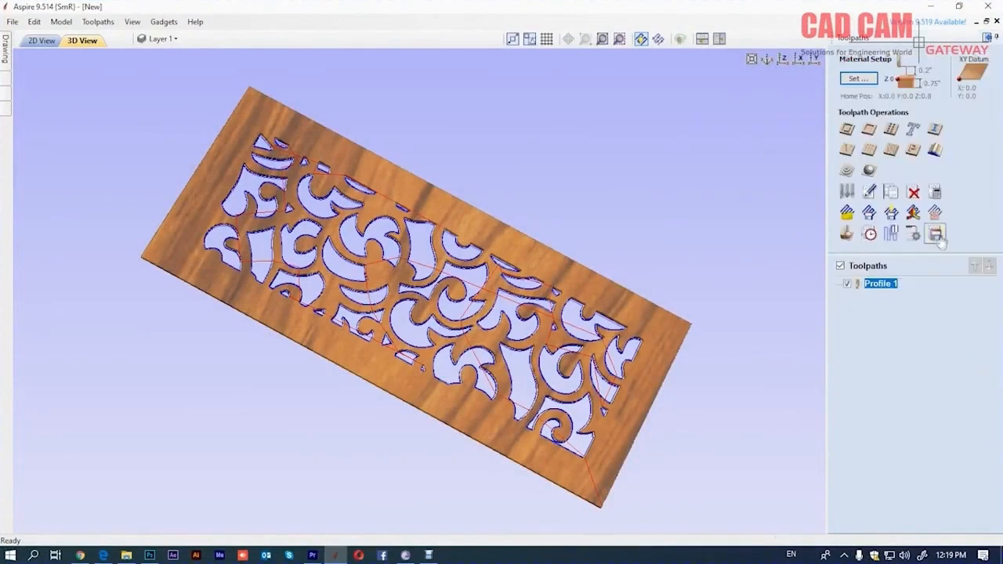
click(849, 236)
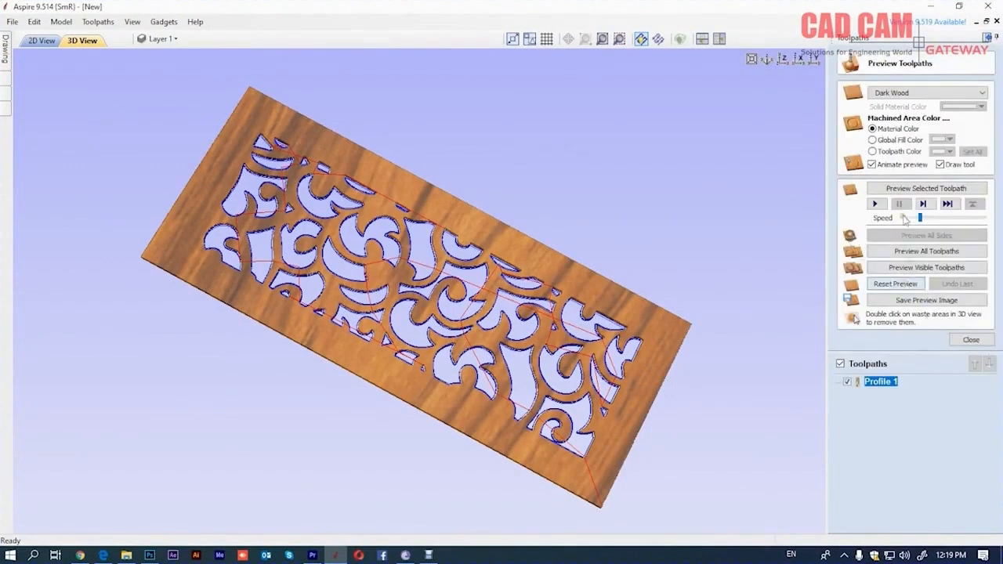
click(970, 337)
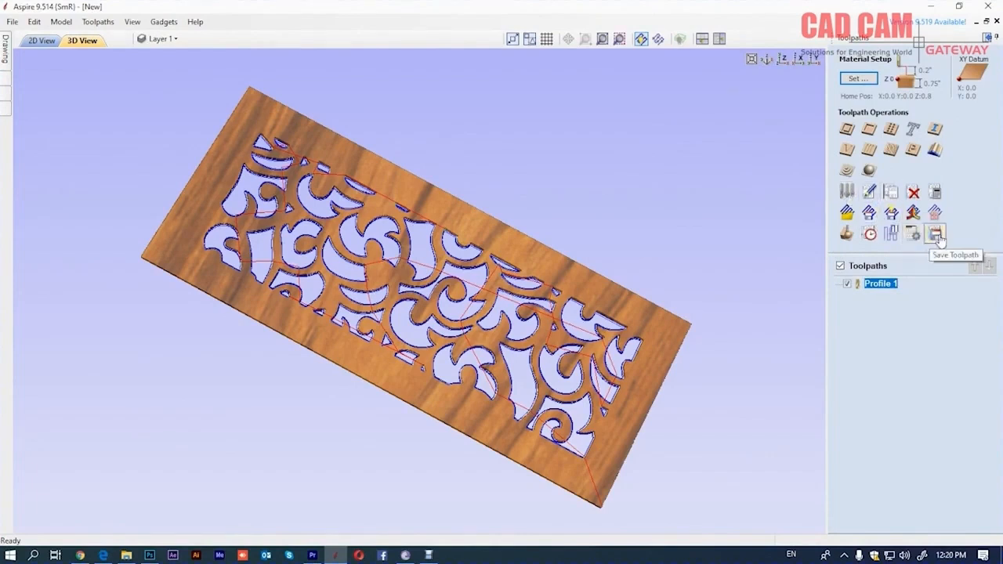
Save the Profile 1 toolpath to the Desktop as Profile 1 with the NC Studio CC ATC Arcs (INCHES) (*.nc) post processor
click(936, 234)
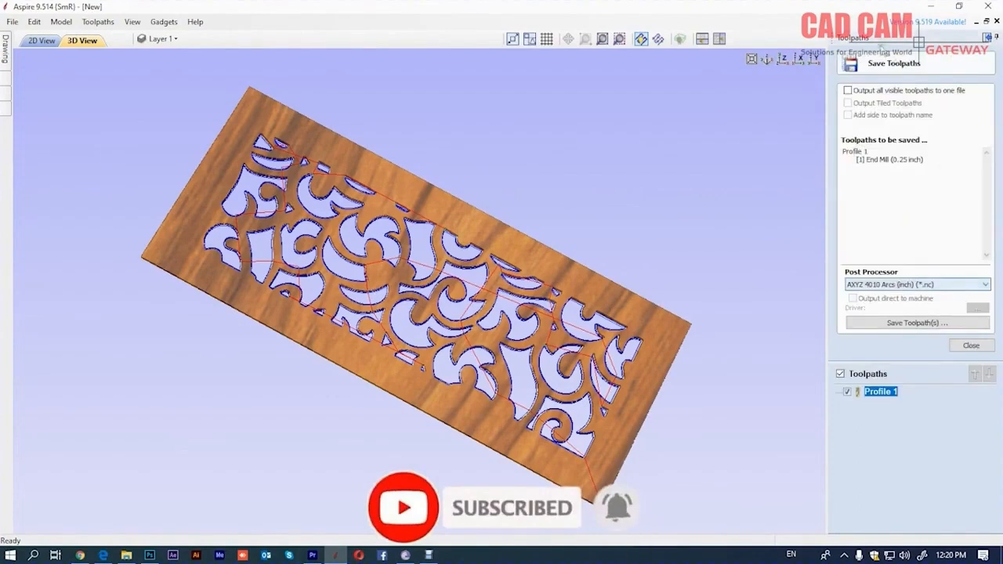
click(949, 284)
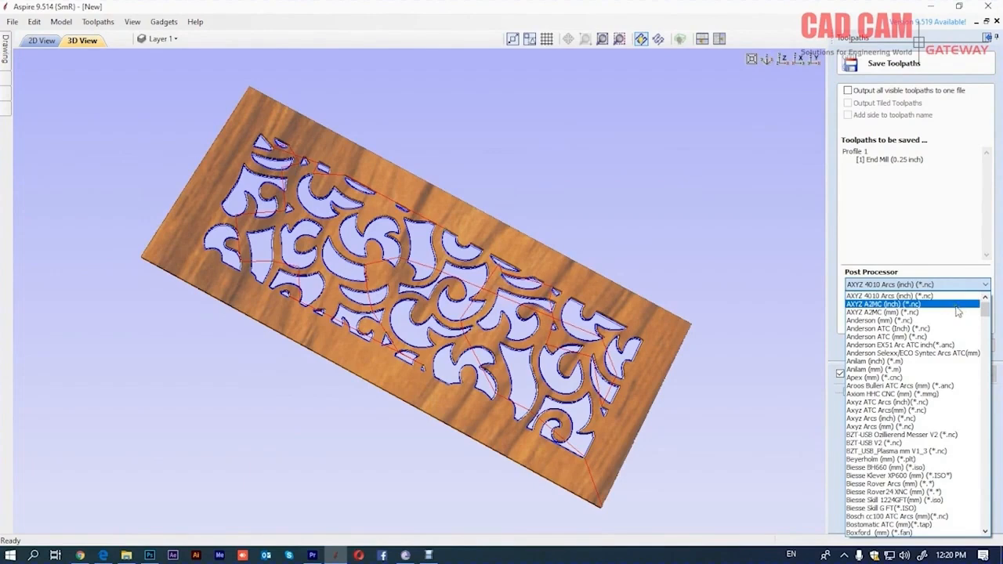
mouse_move(985, 310)
mouse_down()
mouse_move(987, 486)
mouse_move(1000, 533)
mouse_move(984, 311)
mouse_up()
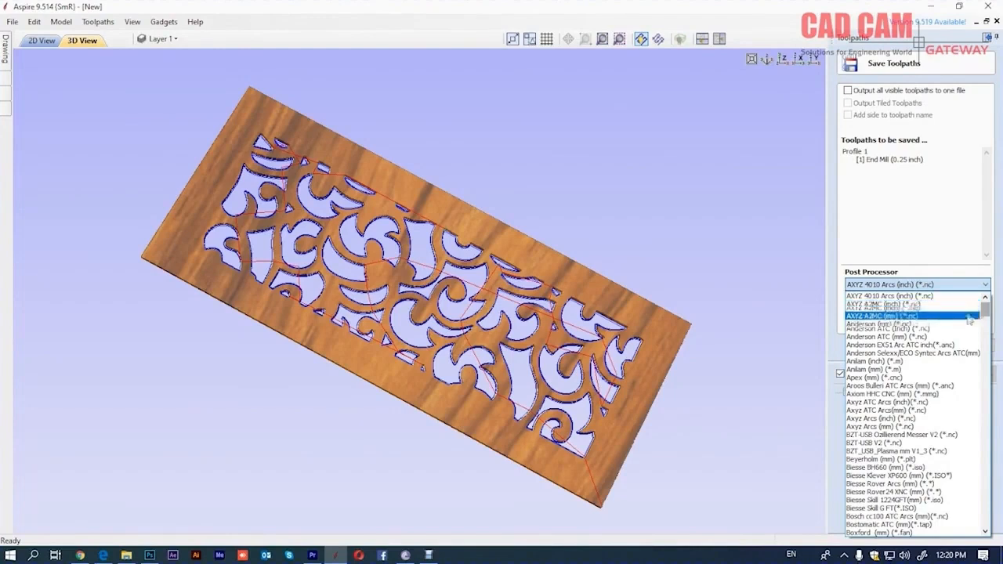
key(m)
scroll(951, 445, down, 3)
scroll(870, 369, down, 5)
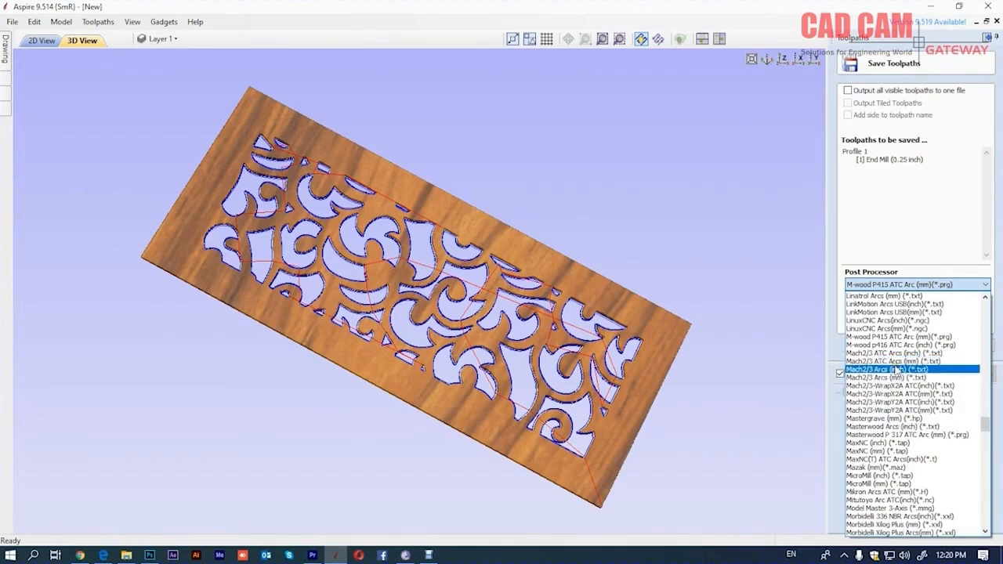
scroll(898, 377, down, 8)
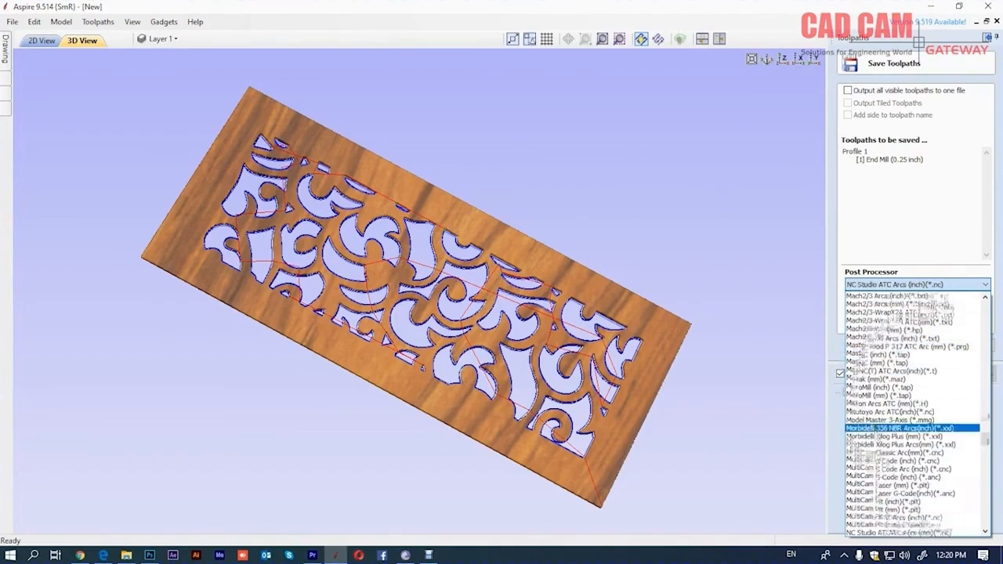
scroll(878, 468, down, 2)
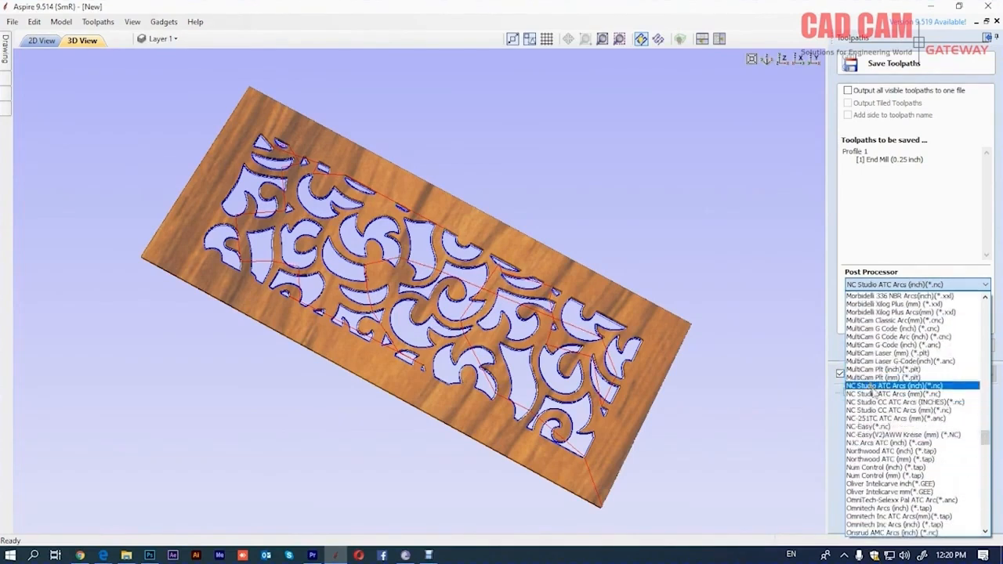
click(909, 406)
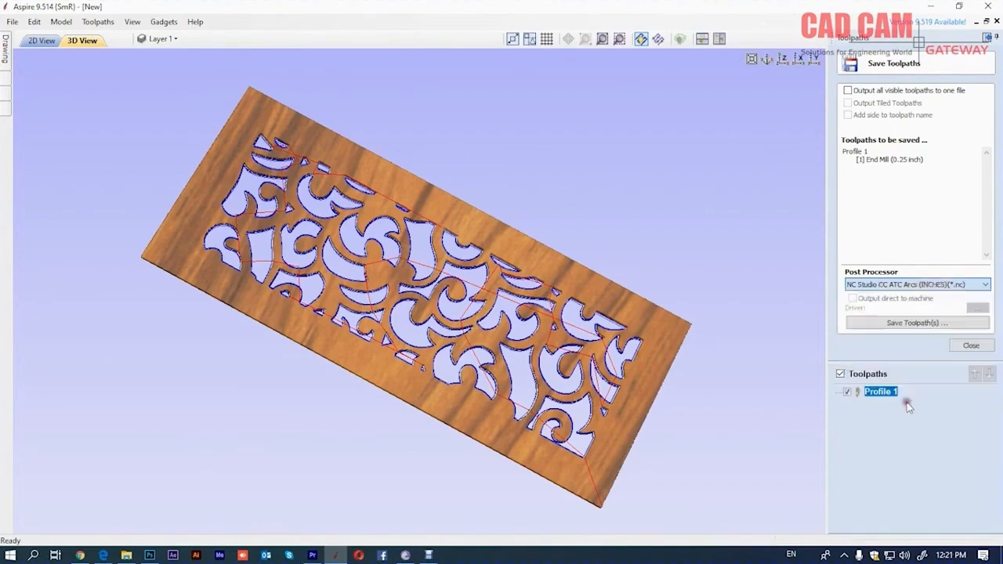
click(917, 322)
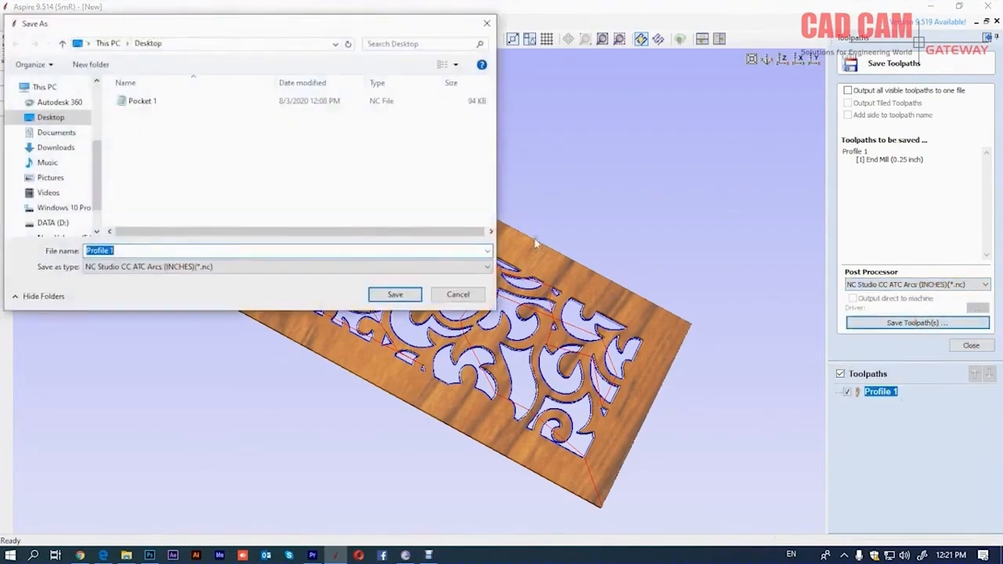
click(392, 295)
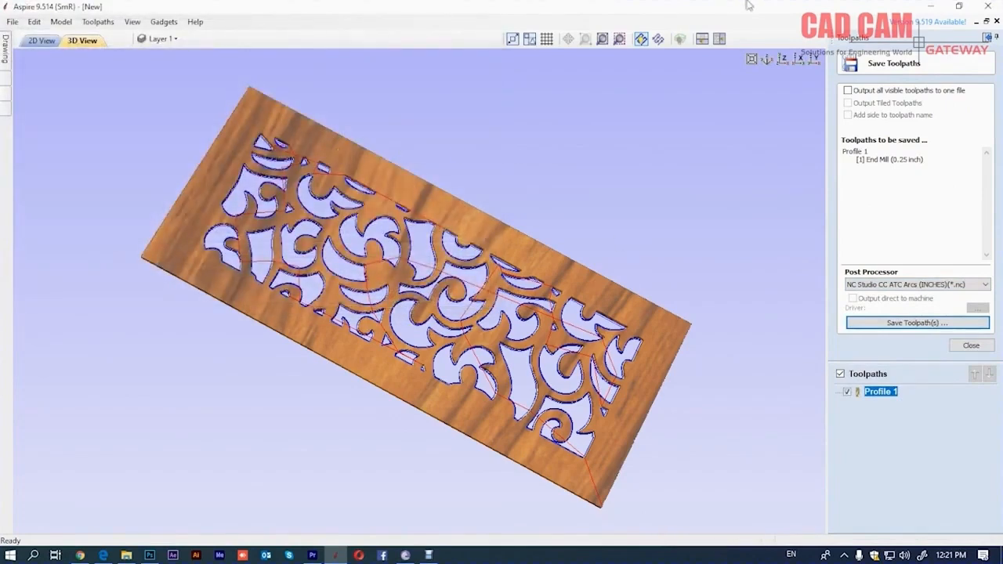
Open the saved Profile 1 file from the desktop in Notepad, review its G-code commands and coordinates, and return to Aspire
click(930, 7)
double_click(357, 88)
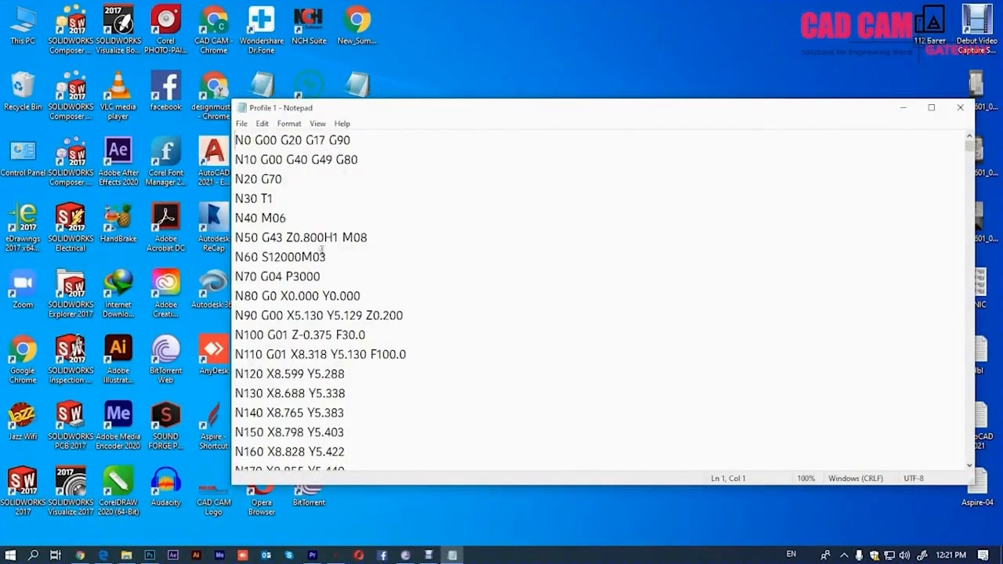
drag(261, 217, 301, 231)
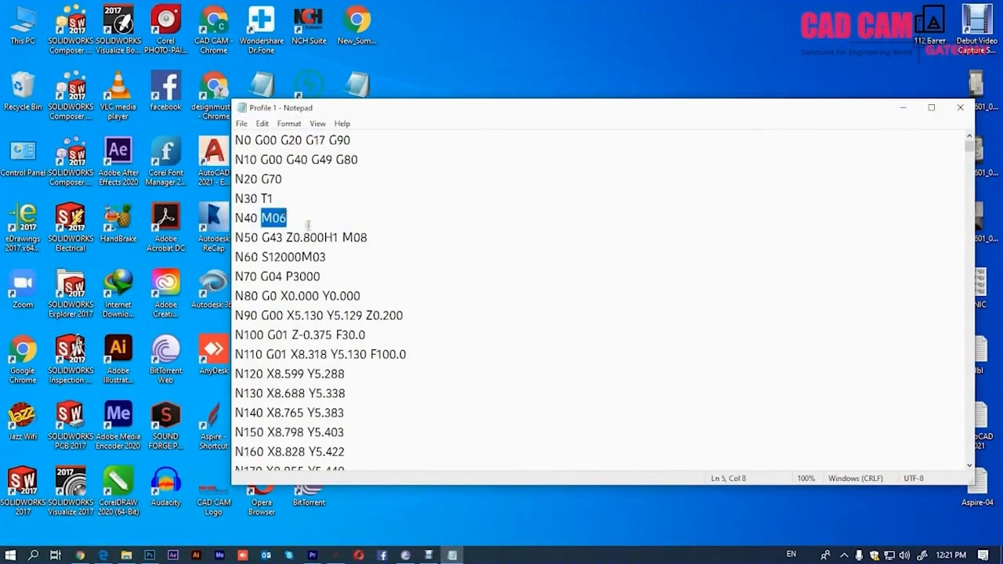
drag(261, 160, 283, 160)
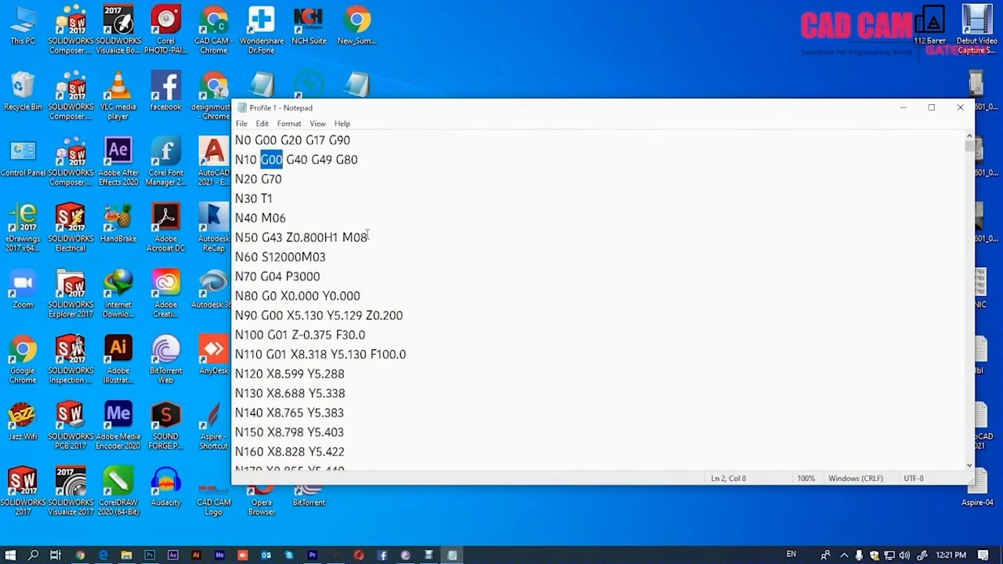
scroll(367, 236, down, 20)
scroll(335, 246, down, 20)
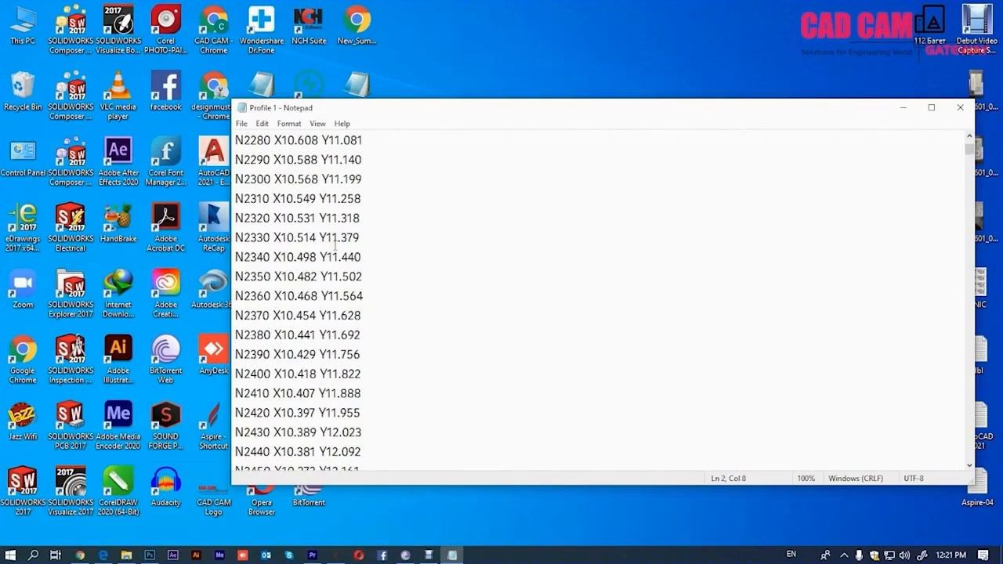
click(961, 107)
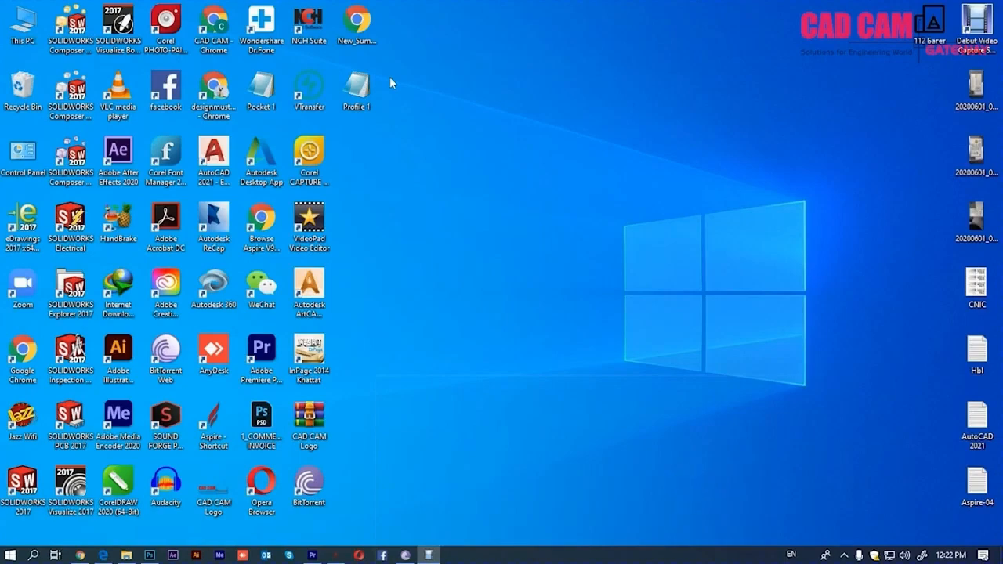
click(335, 555)
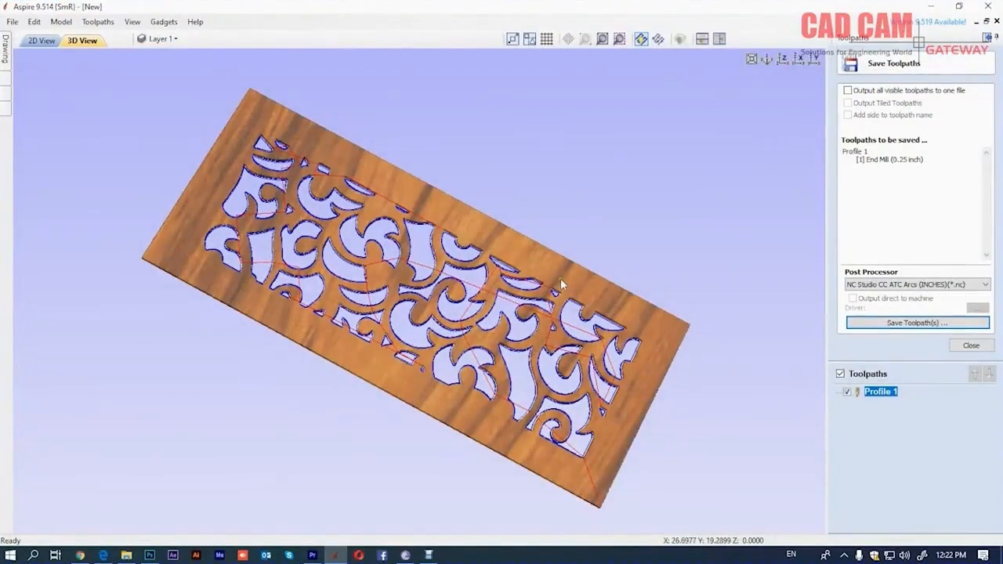